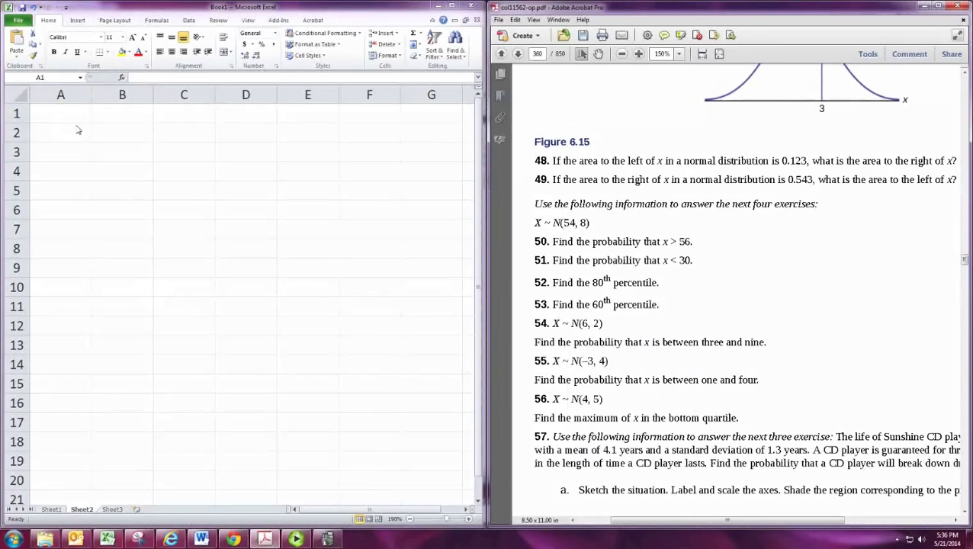
Step: Label cell A1 "mean" and cell A2 "st.dev" on Sheet2
click(67, 116)
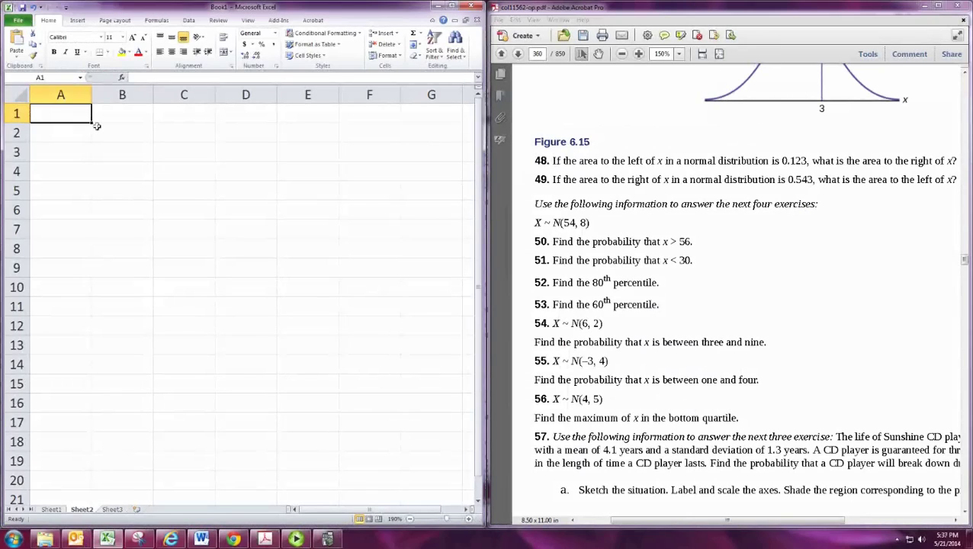
text(mean)
key(Return)
text(standard)
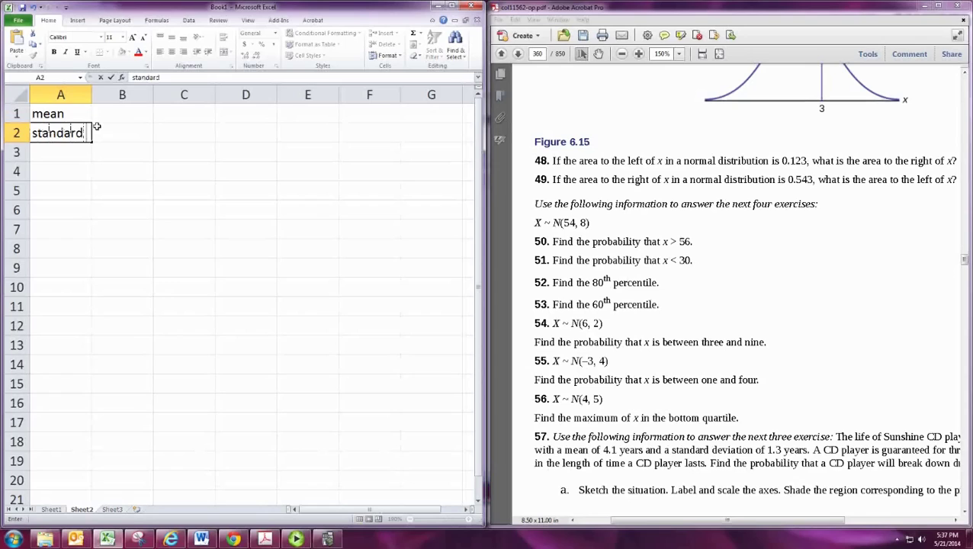
key(Escape)
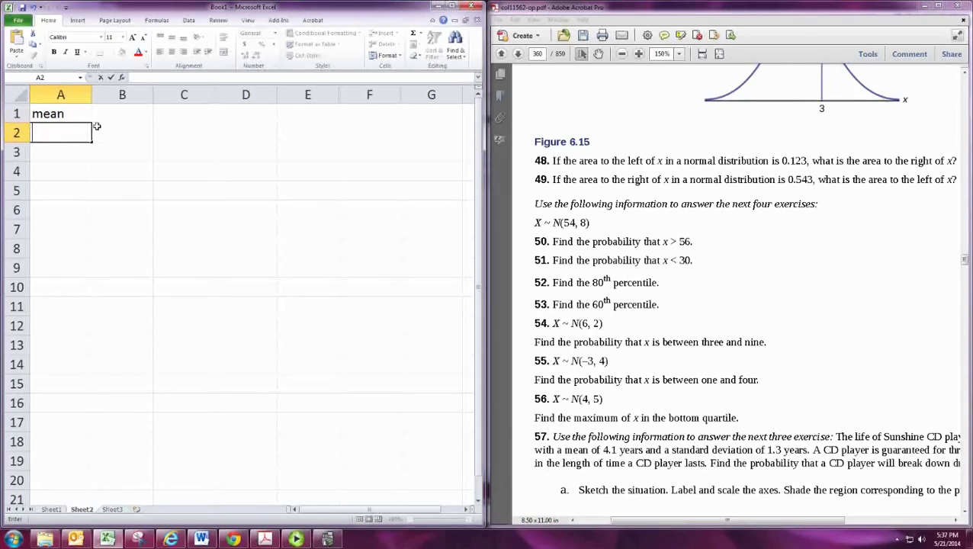
text(st.dev)
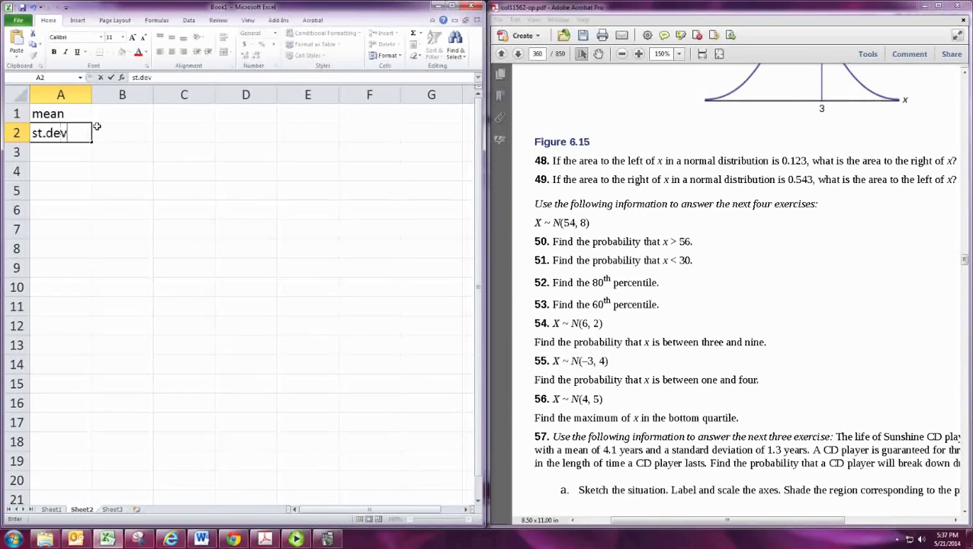
key(Return)
Step: Enter the mean 54 in B1 and the standard deviation 8 in B2
click(98, 121)
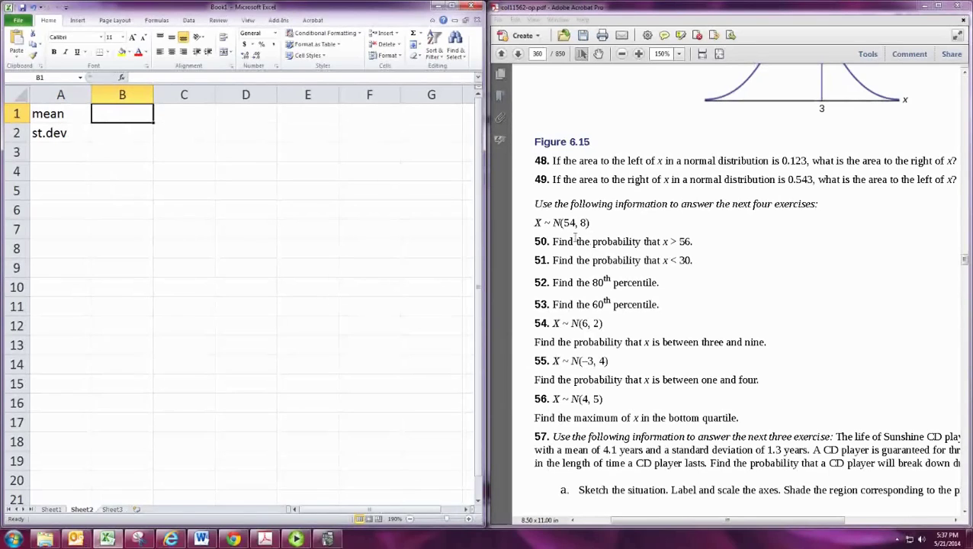
text(54)
key(Return)
text(8)
key(Return)
Step: Enter the heading "Finding Probabilities" in cell A4
click(75, 192)
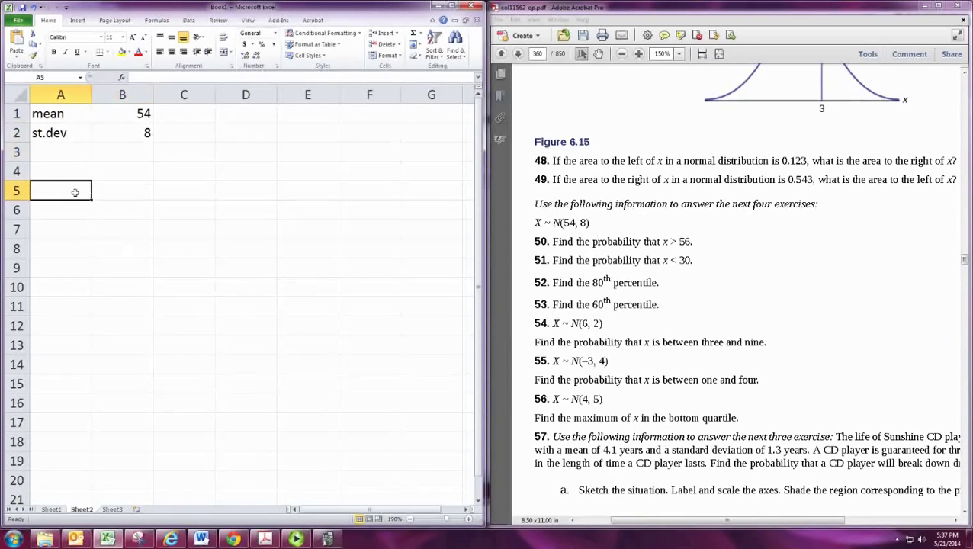
click(75, 177)
text(P)
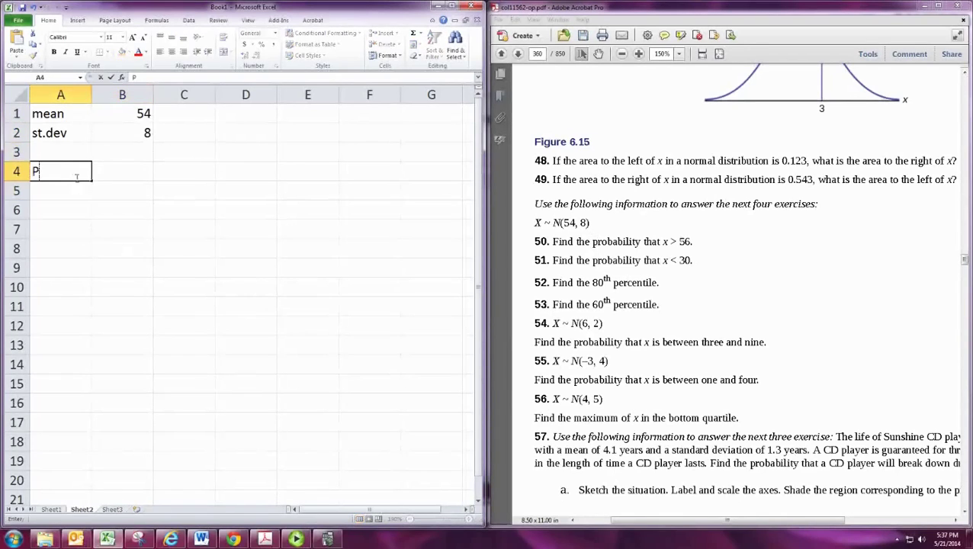
text(inding Pro)
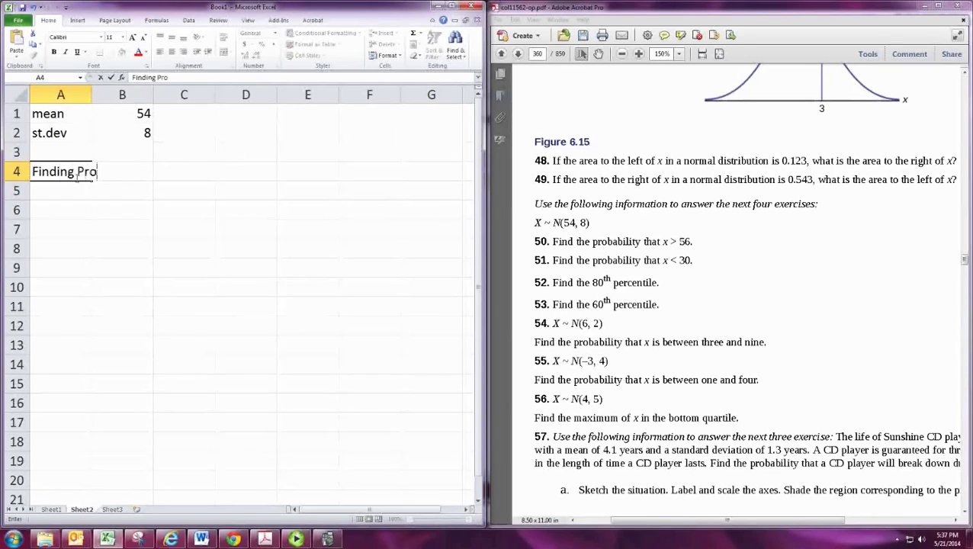
text(babilities)
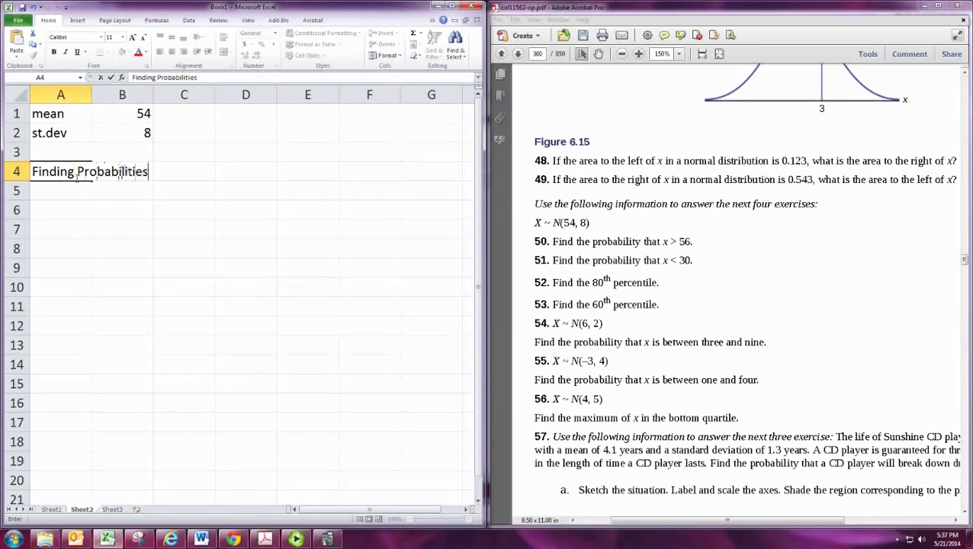
key(Return)
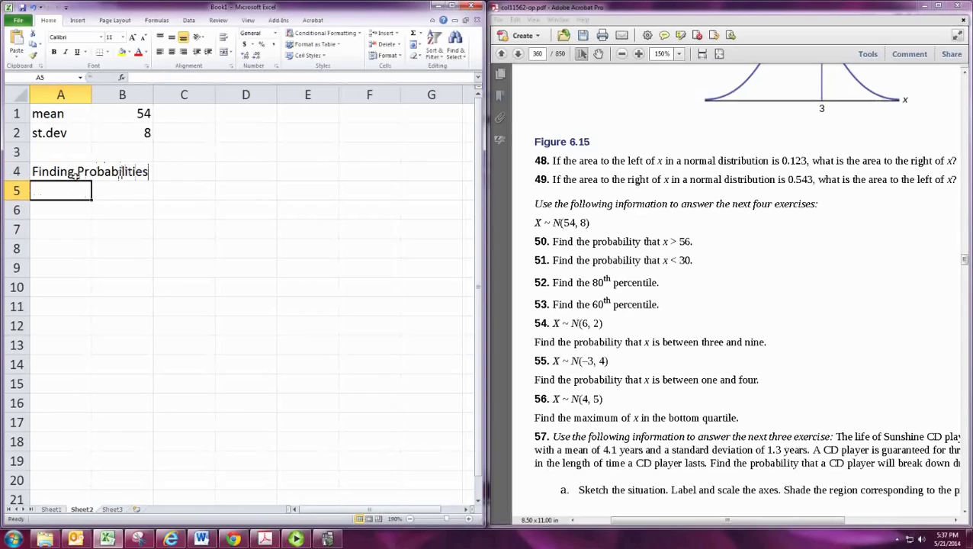
Step: Enter the label "Area to left" in cell A5
text(Area)
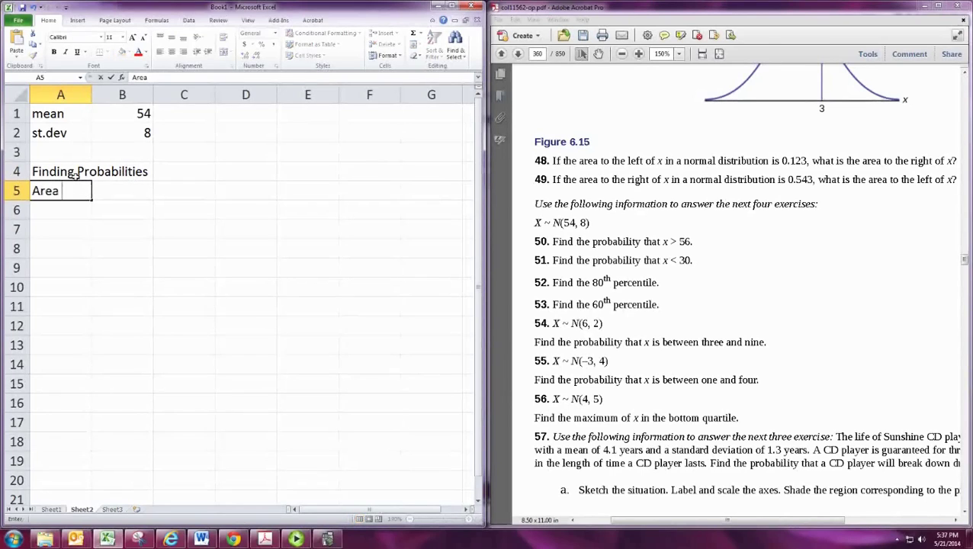
text( t)
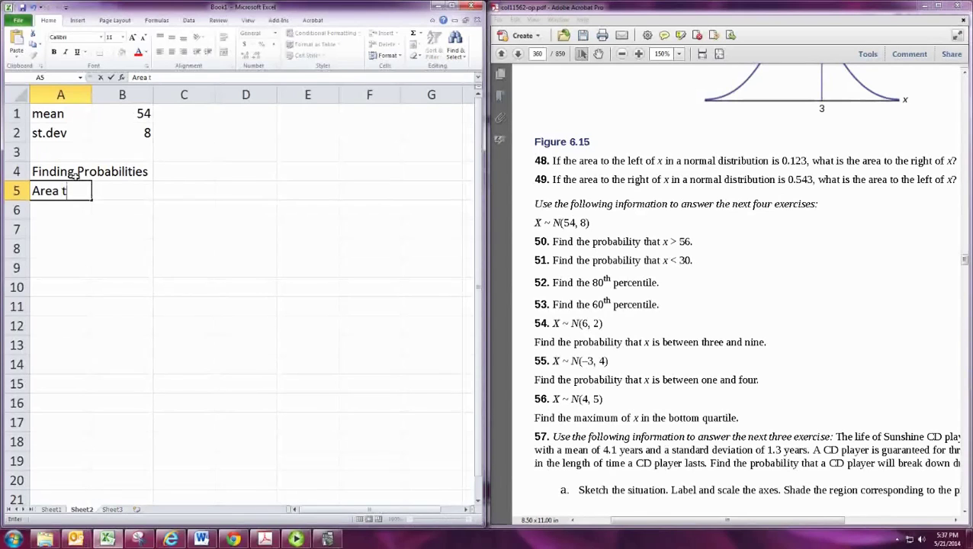
text(o left)
key(Return)
Step: Enter the label "Area to right" in cell D5
key(Up)
key(Right)
key(Right)
key(Right)
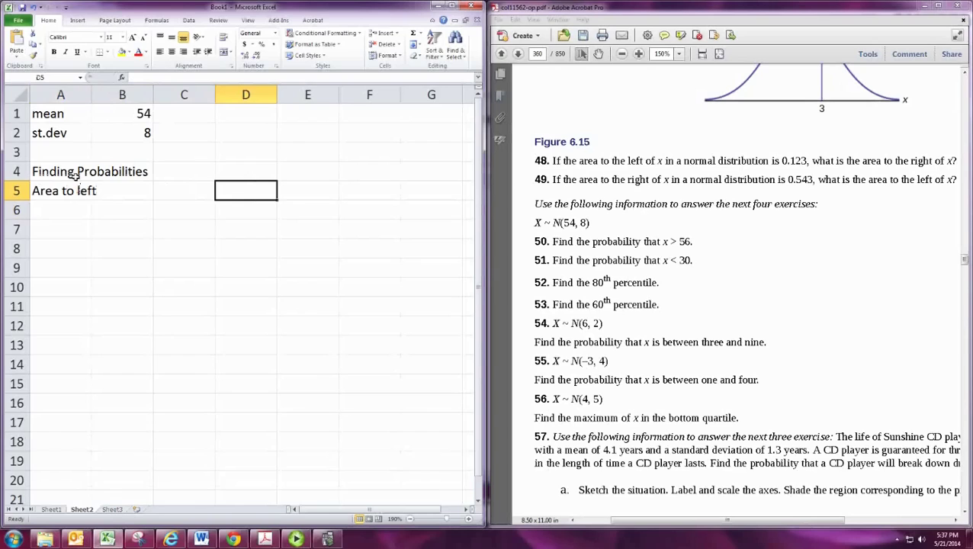
text(Ar)
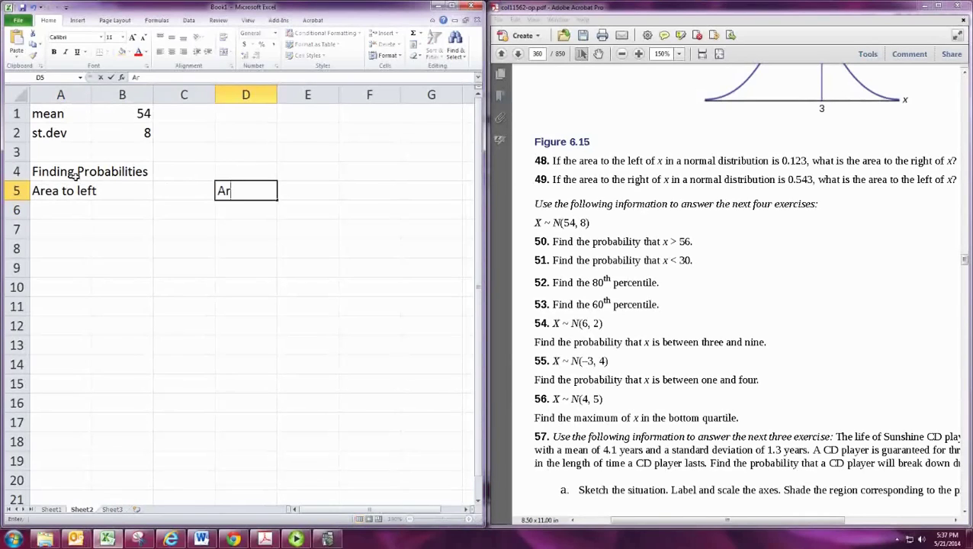
text(ea to right)
key(Tab)
Step: Enter the label "Area between" in cell F5
key(Tab)
text(Area betweenn)
key(BackSpace)
key(BackSpace)
key(BackSpace)
text(en)
key(Return)
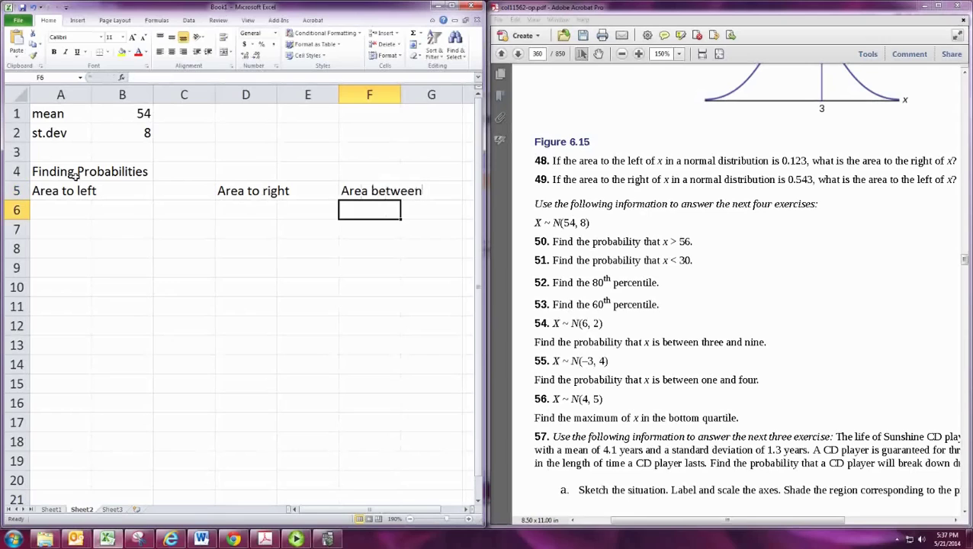
Step: Widen column A so the "Area to left" label fits inside its cell
key(Up)
key(Left)
key(Left)
key(Left)
key(Left)
drag(97, 104, 103, 104)
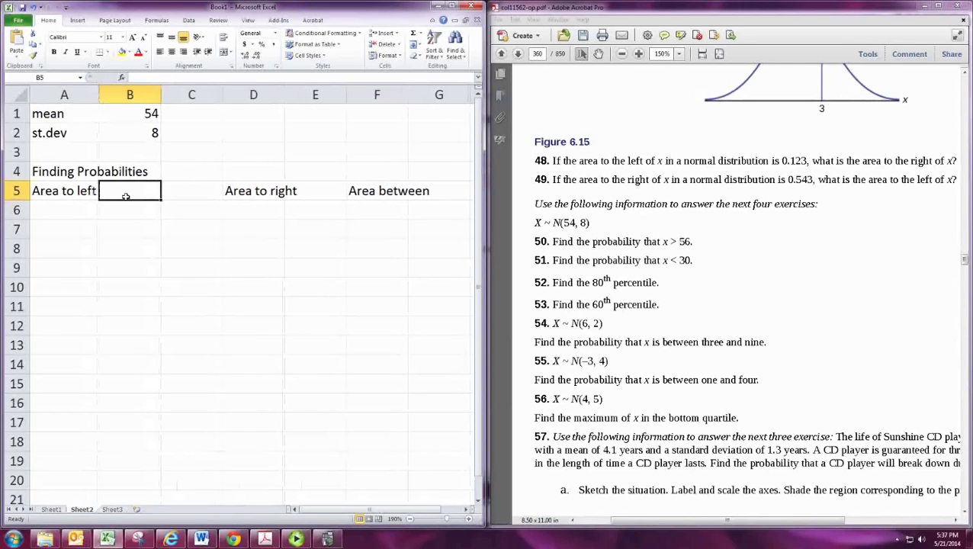
Step: Extend the labels to read "Area to left of" in A5 and "Area to right of" in D5
click(85, 190)
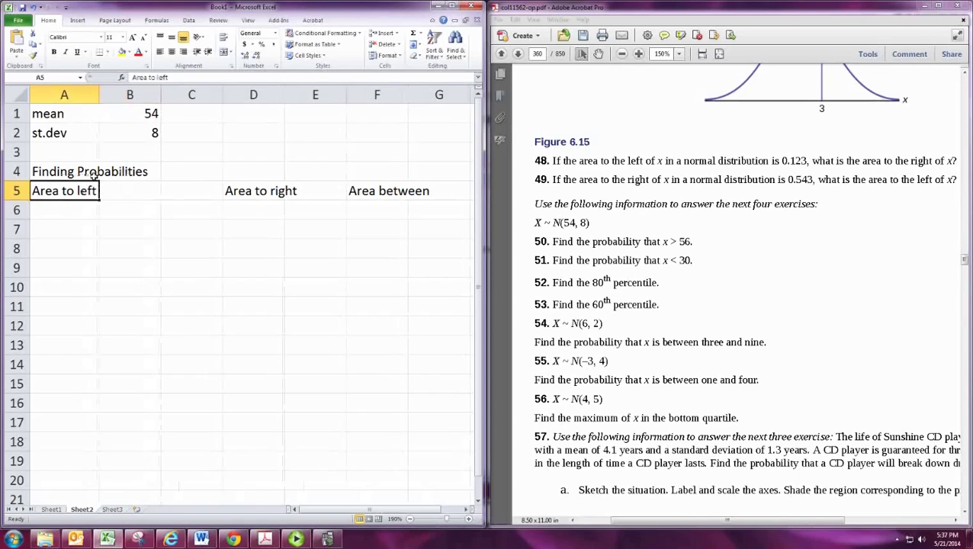
key(F2)
text(of)
key(Return)
click(254, 191)
click(207, 80)
text(of)
key(Return)
Step: Move the "Area between" label from F5 to cell A8
click(372, 197)
key(ctrl+c)
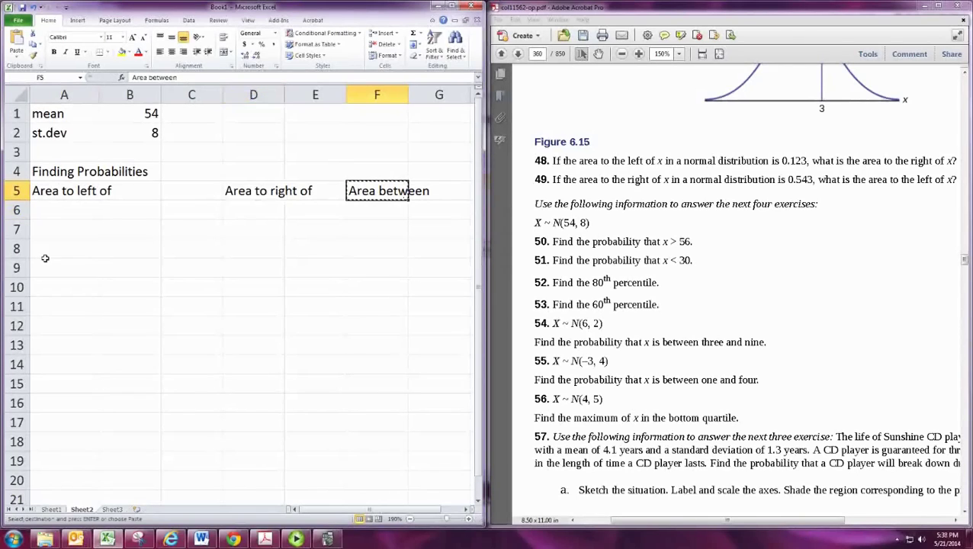
click(48, 256)
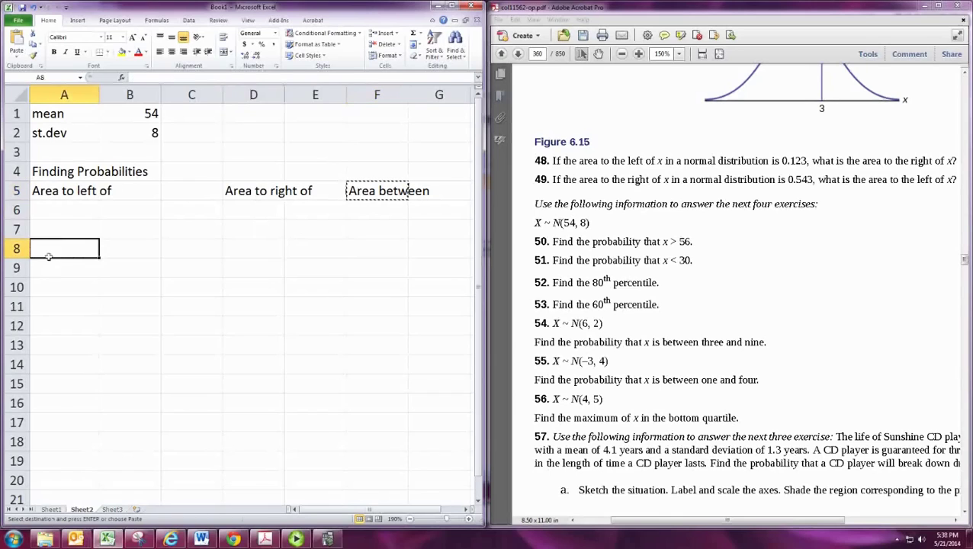
key(ctrl+v)
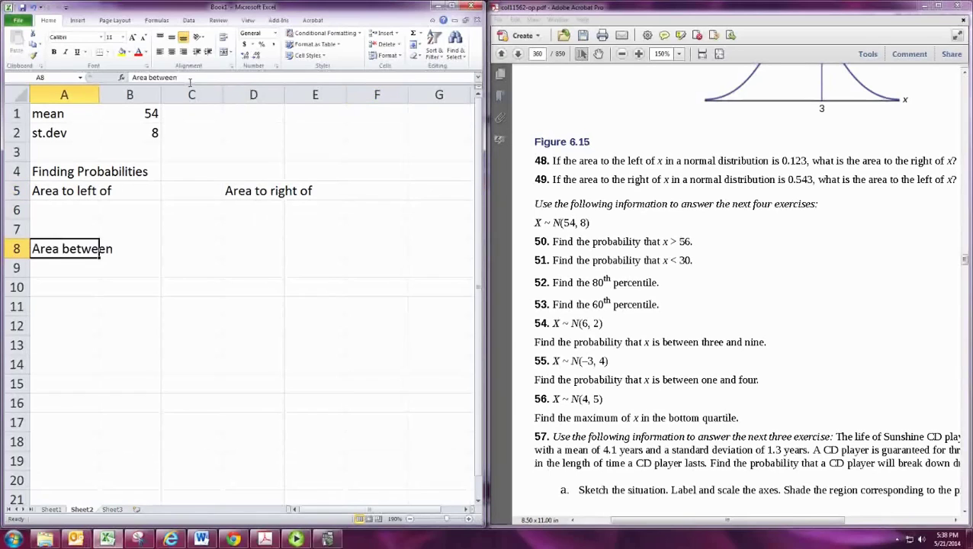
Step: Enter the word "and" in cell C8, beside the "Area between" label
click(213, 251)
text(and)
key(Return)
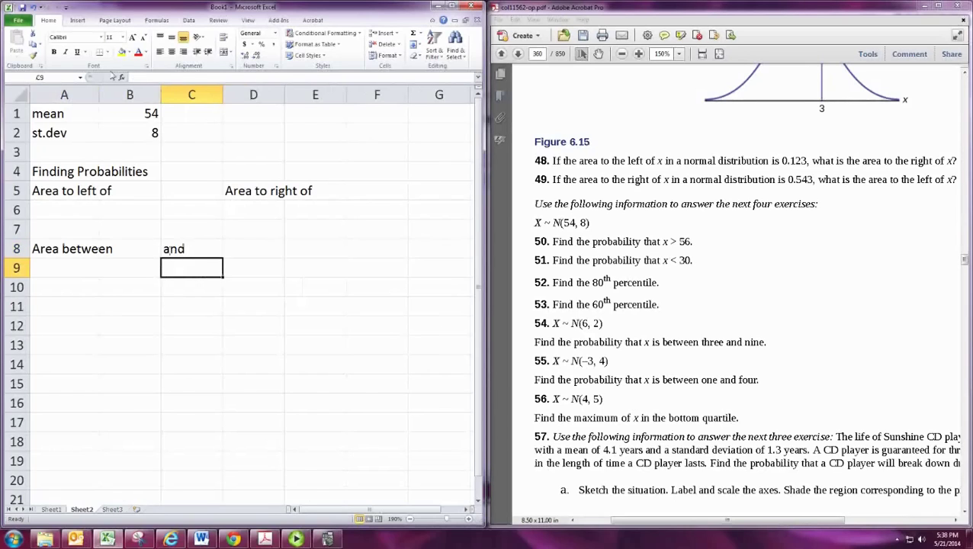
Step: Widen columns A and D so that their area labels fit within the cells
drag(98, 94, 124, 93)
drag(312, 106, 347, 103)
click(152, 190)
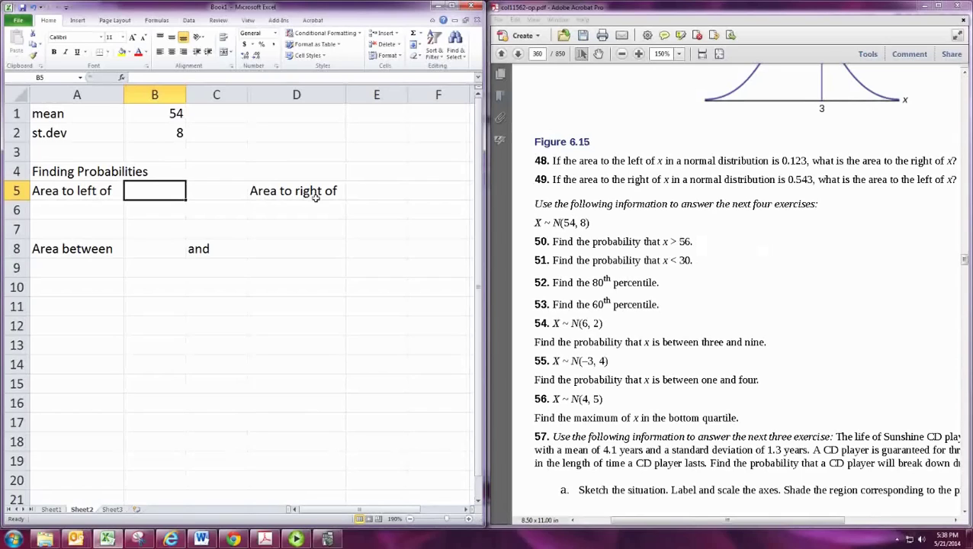
Step: Enter 56 in E5 as the area-to-right value and label cell D6 "P(X>56)"
click(365, 195)
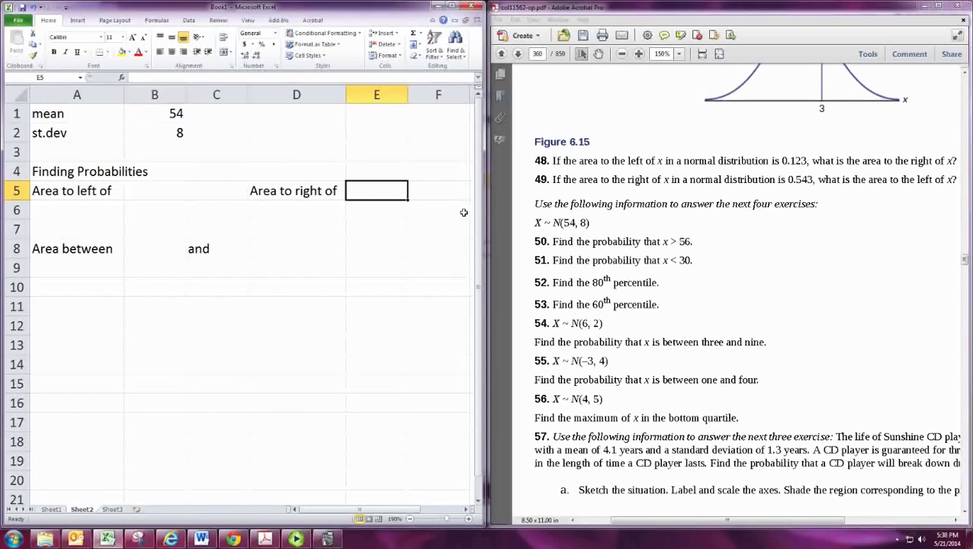
text(56)
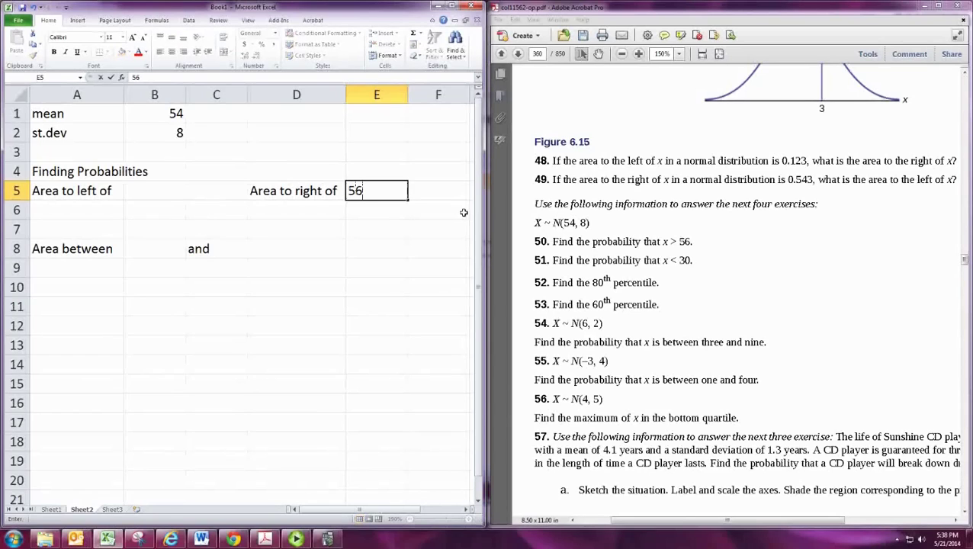
key(Return)
key(Left)
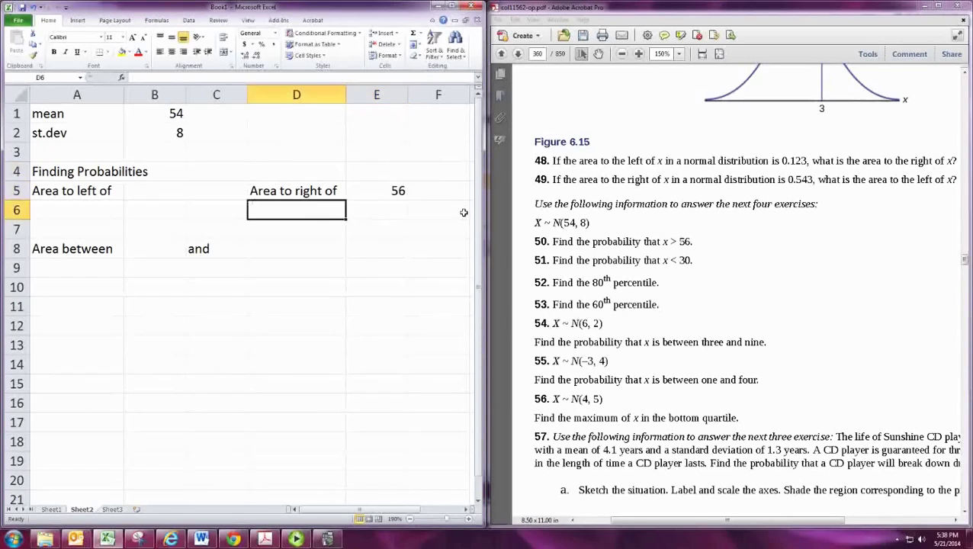
text(P(X)
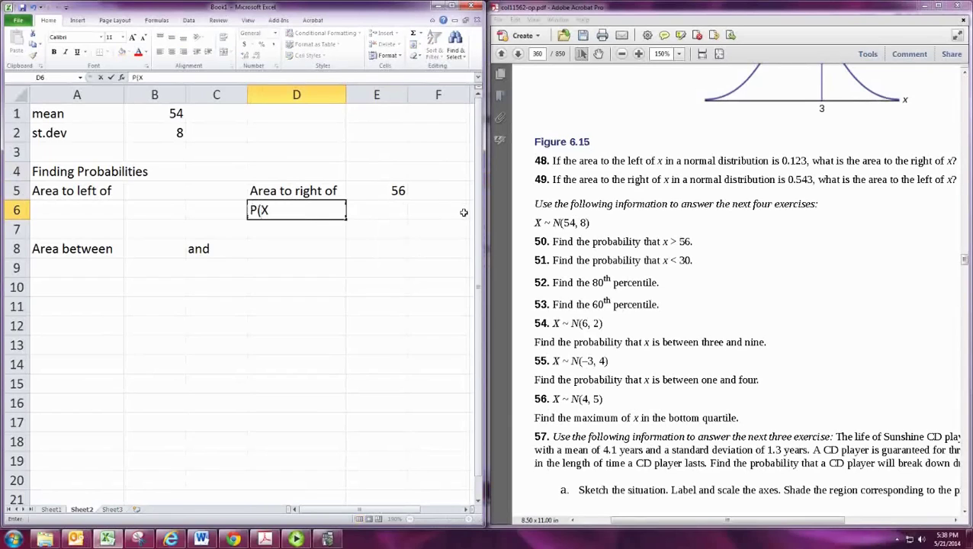
text(>56))
key(Right)
text(=)
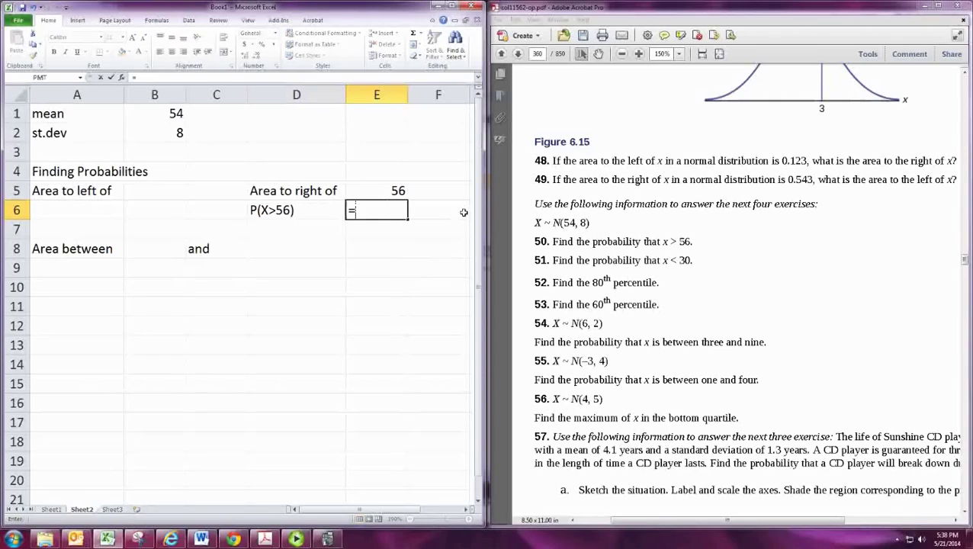
text(NO)
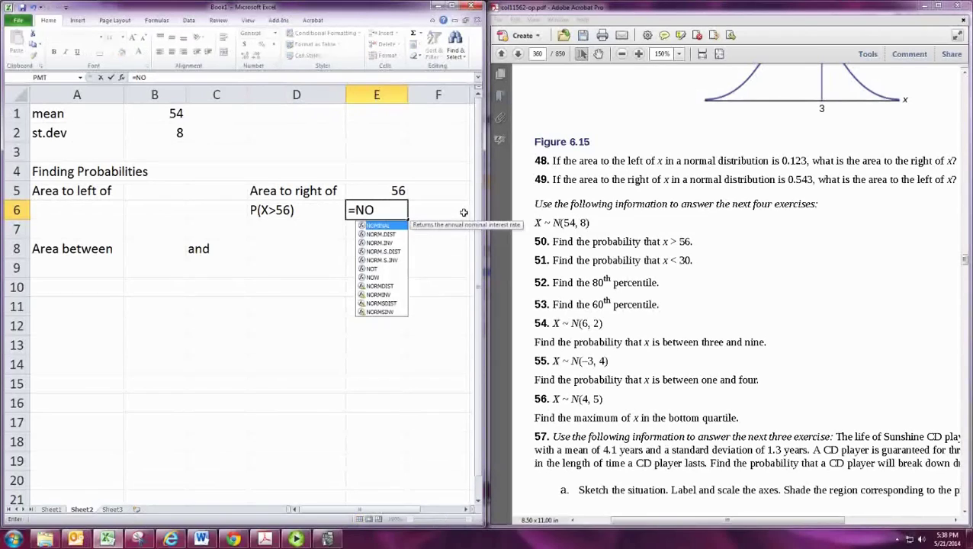
key(ctrl+Return)
key(shift+Down)
key(shift+Down)
key(Delete)
Step: Begin a NORMDIST formula in E6 using E5 as x, B1 as the mean and B2 as the standard deviation
text(=NORM)
key(Down)
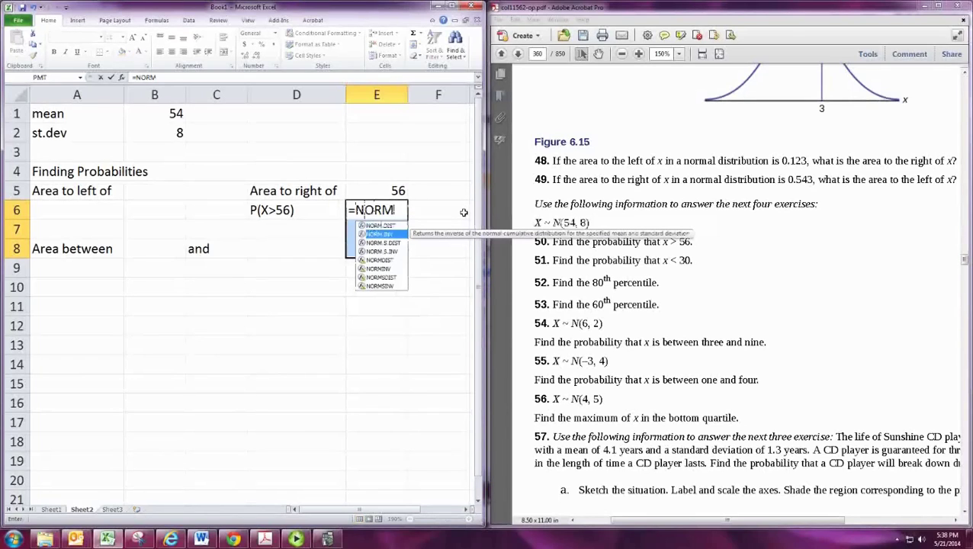
text(DIST()
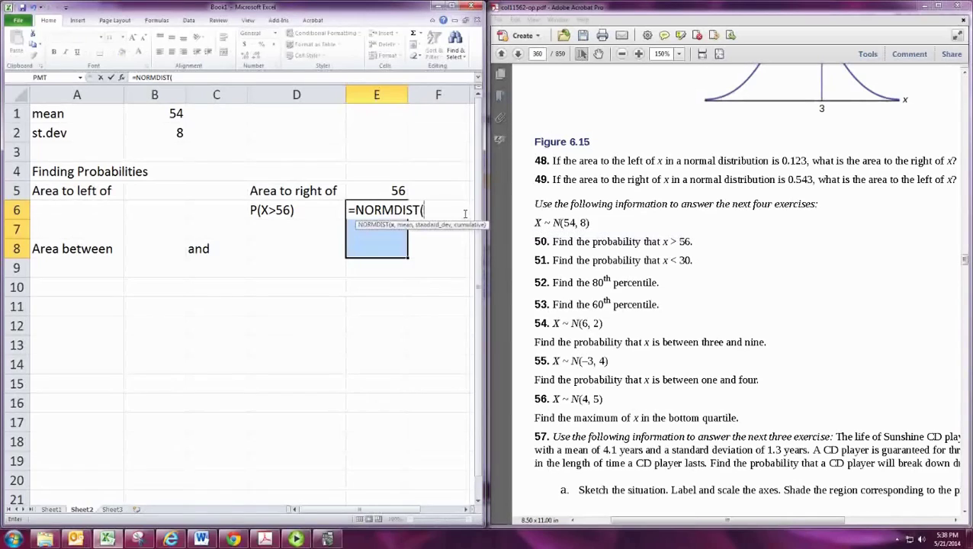
click(388, 192)
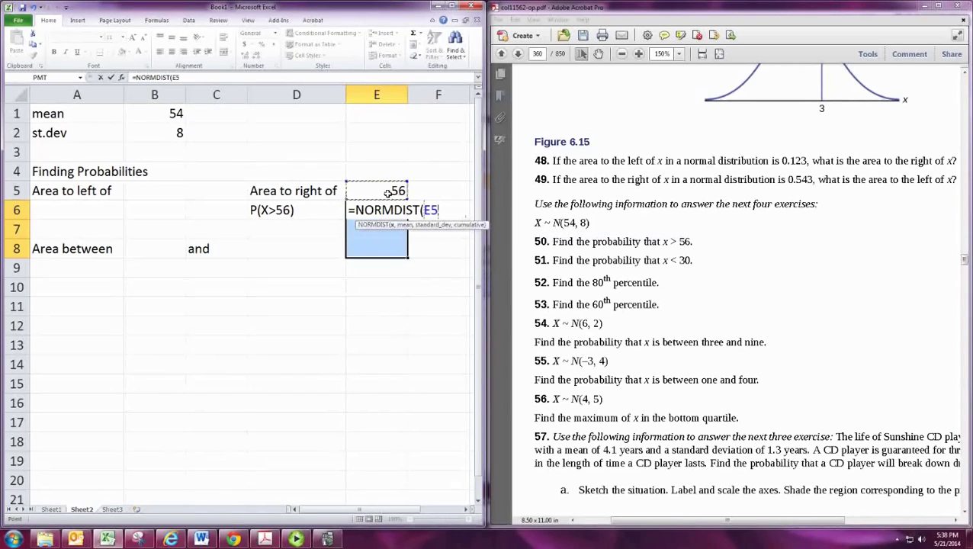
text(,)
click(166, 115)
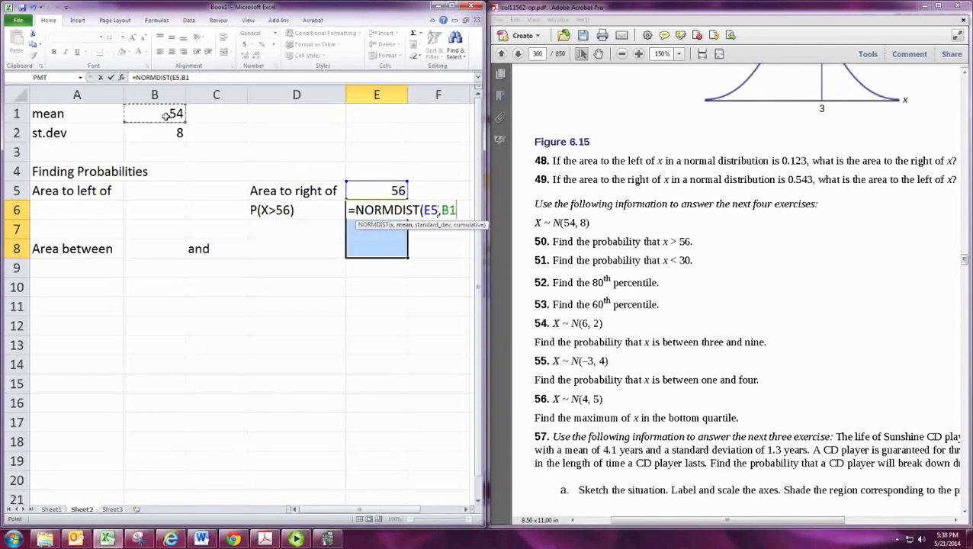
text(,)
click(158, 133)
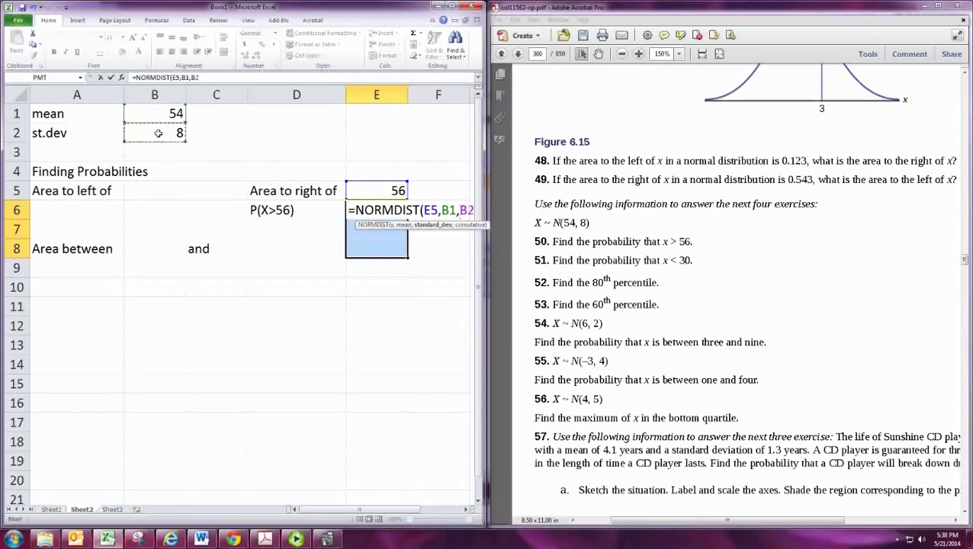
text(,)
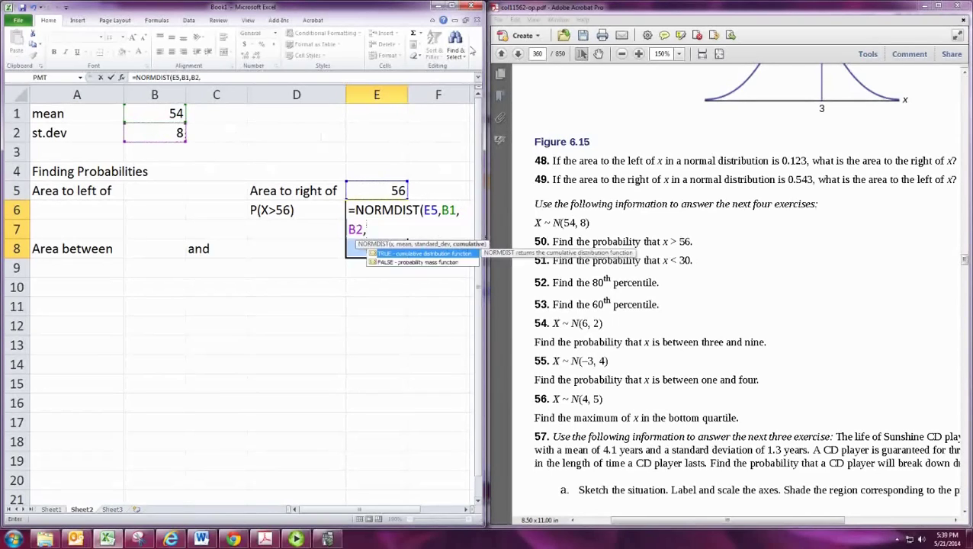
Step: Narrow the PDF window and widen the spreadsheet window beside it to make room for the formula's argument hints
drag(490, 165, 591, 171)
drag(486, 172, 571, 172)
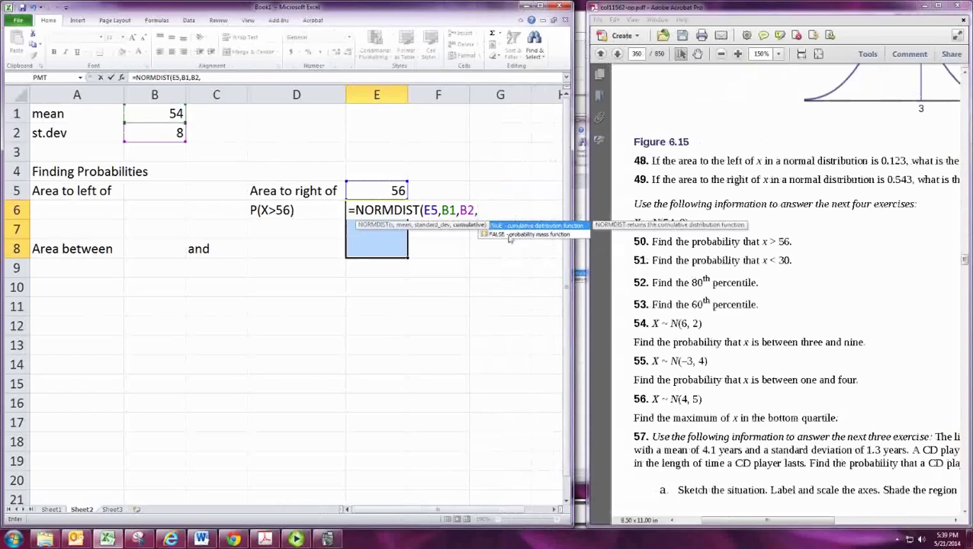
Step: Complete the E6 formula as a cumulative right-tail probability, =1-NORMDIST(E5,B1,B2,1)
text(1))
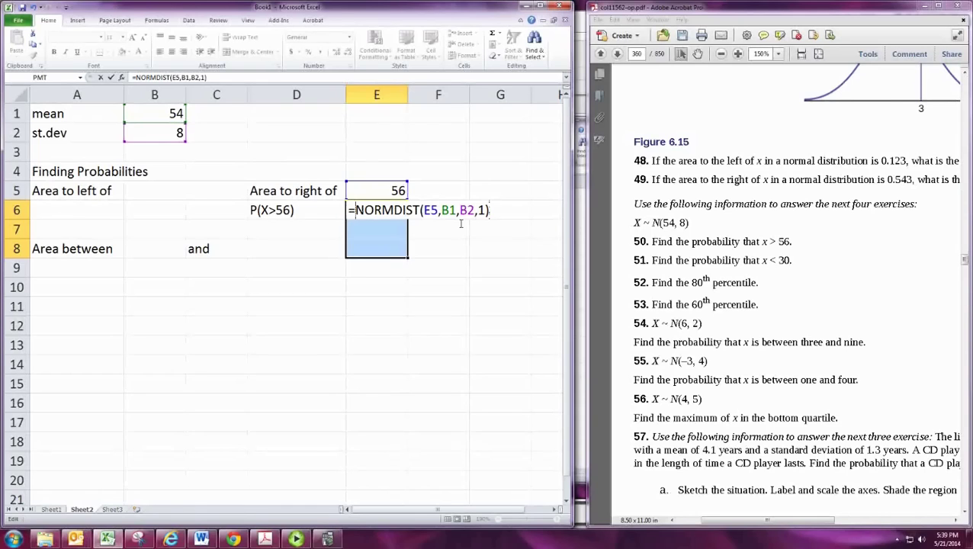
text(1-)
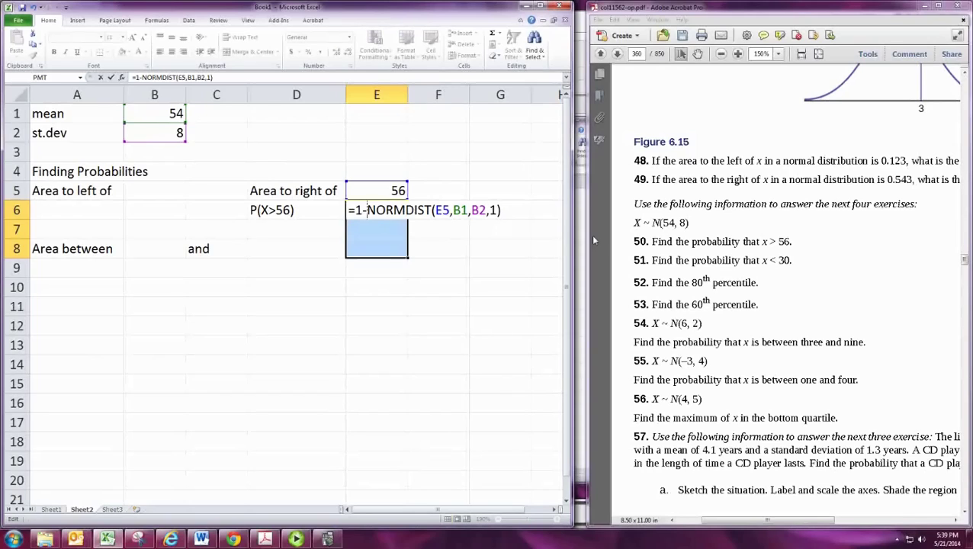
key(Return)
click(431, 326)
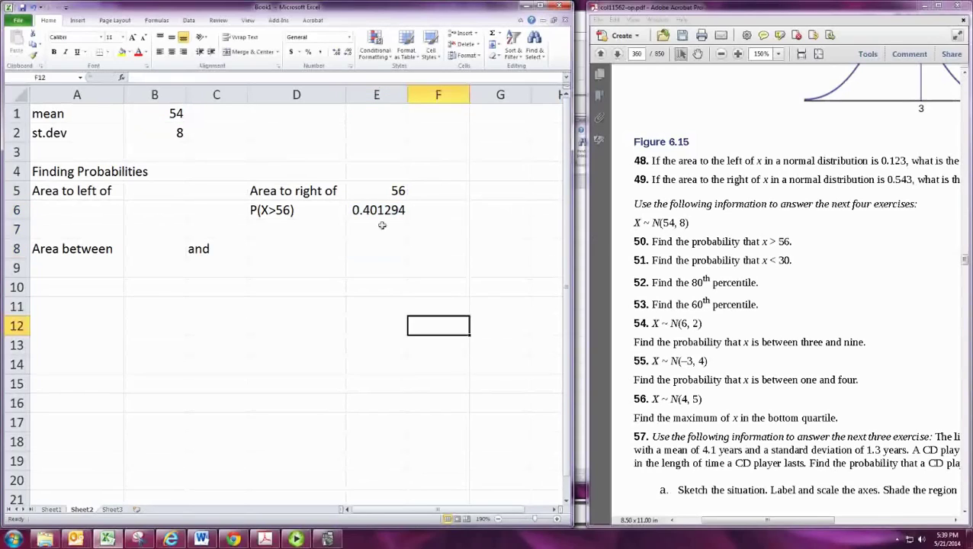
click(381, 212)
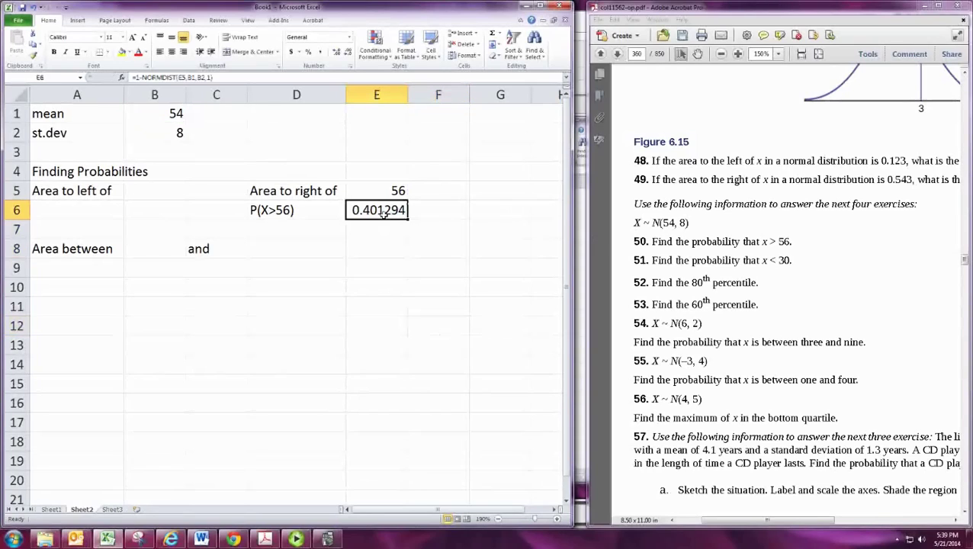
Step: Enter 30 in B5 as the area-to-left value and label cell A6 "P(X<30)"
click(144, 197)
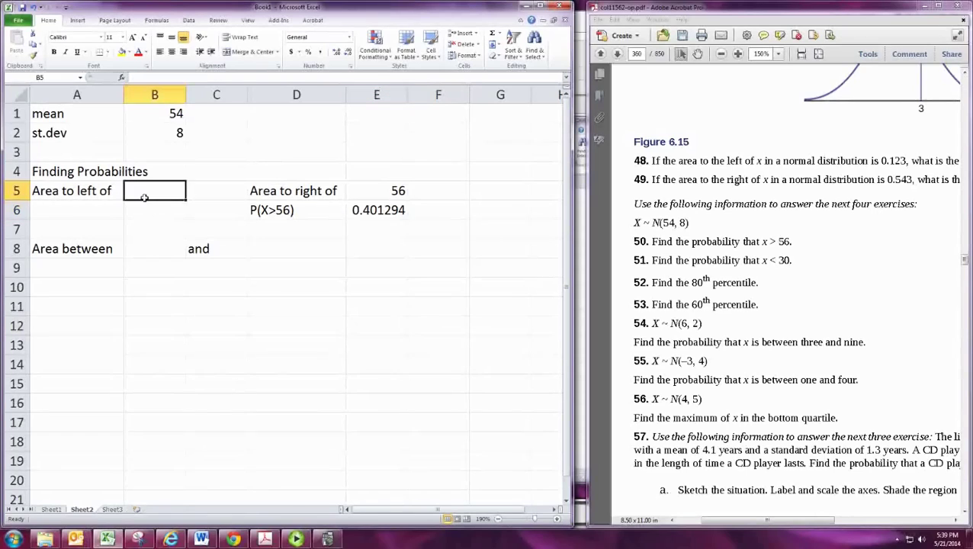
text(30)
key(Return)
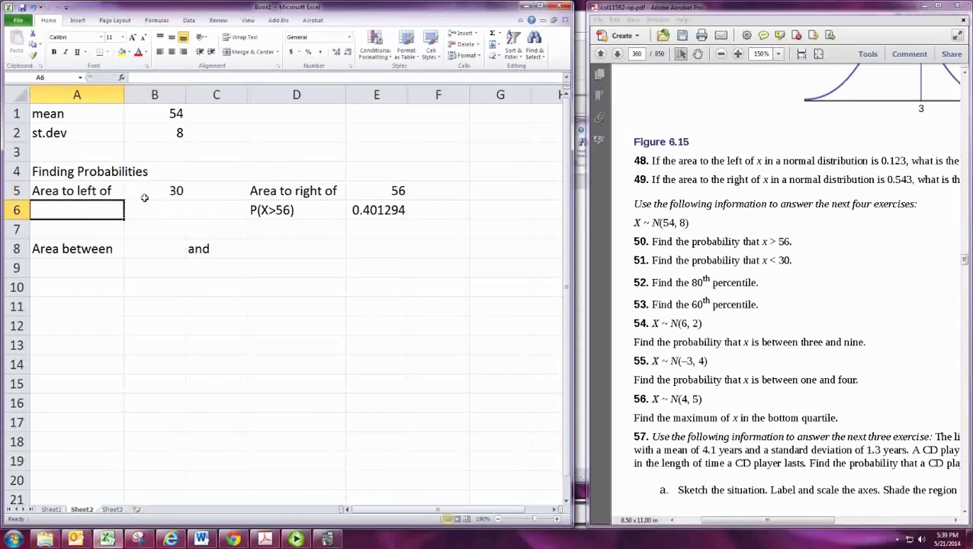
text(P(X,3)
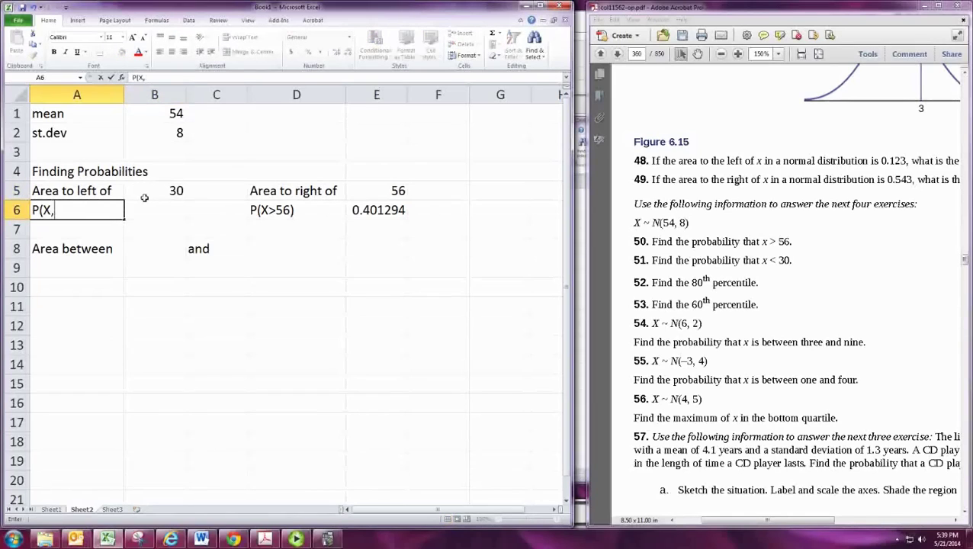
key(BackSpace)
key(BackSpace)
text(<30))
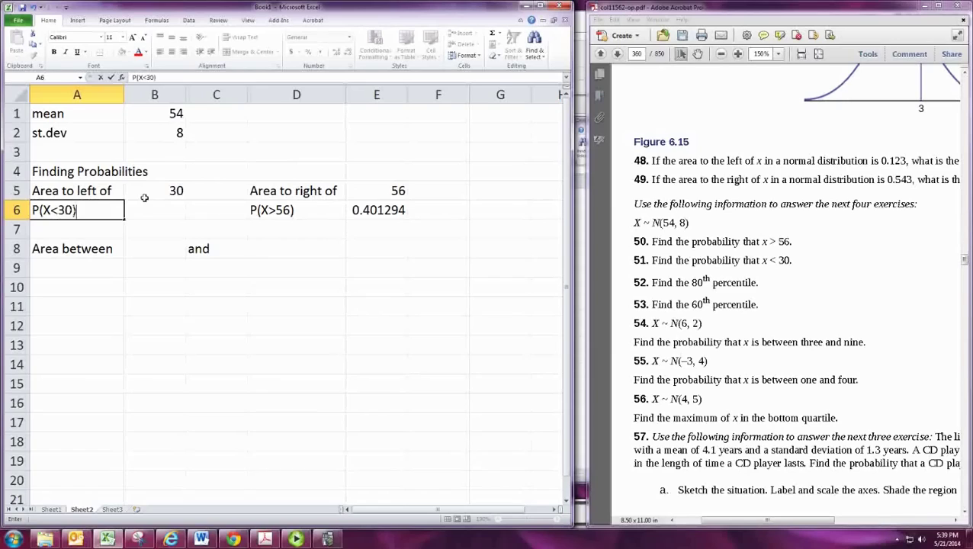
key(Tab)
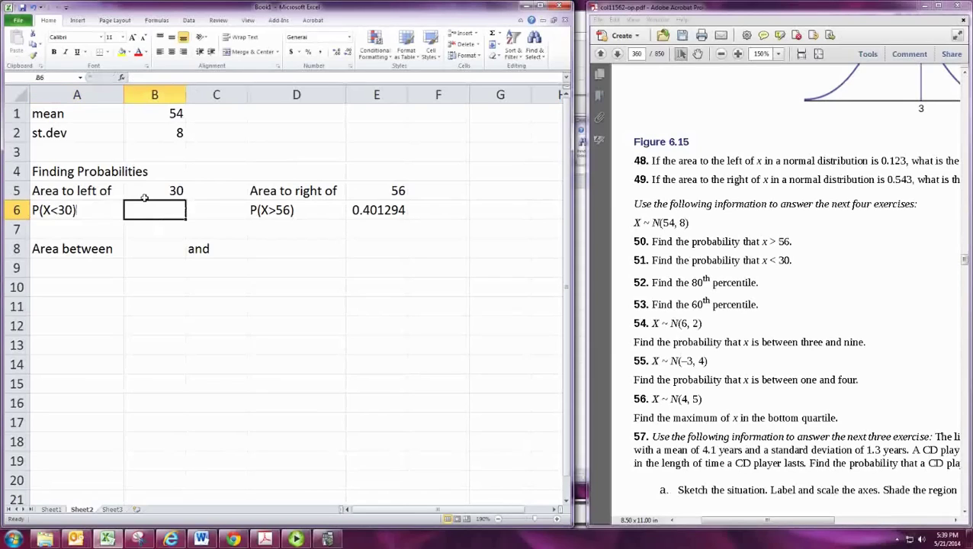
Step: Calculate the left-tail probability in B6 with the formula =NORMDIST(B5,B1,B2,1)
text(=NORM)
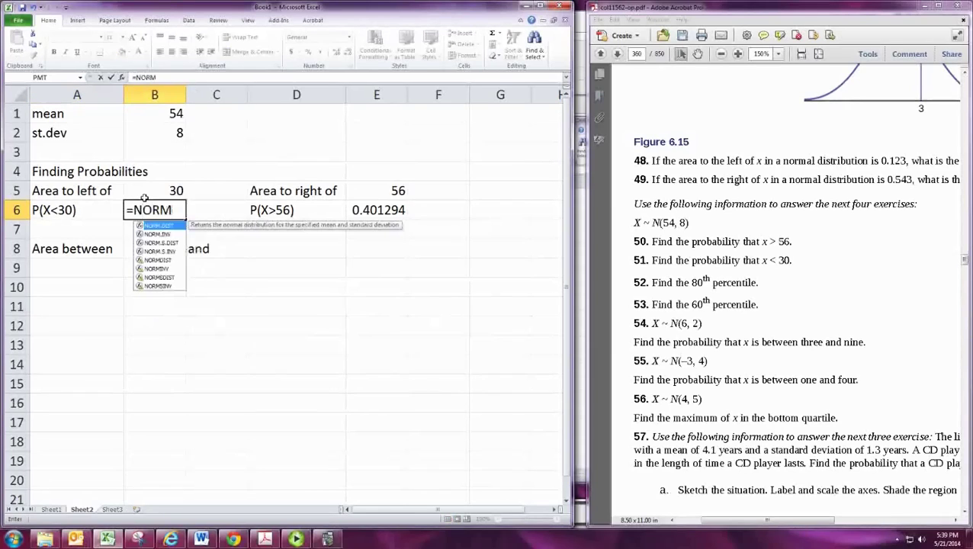
key(Down)
key(Down)
key(Down)
key(Down)
key(Tab)
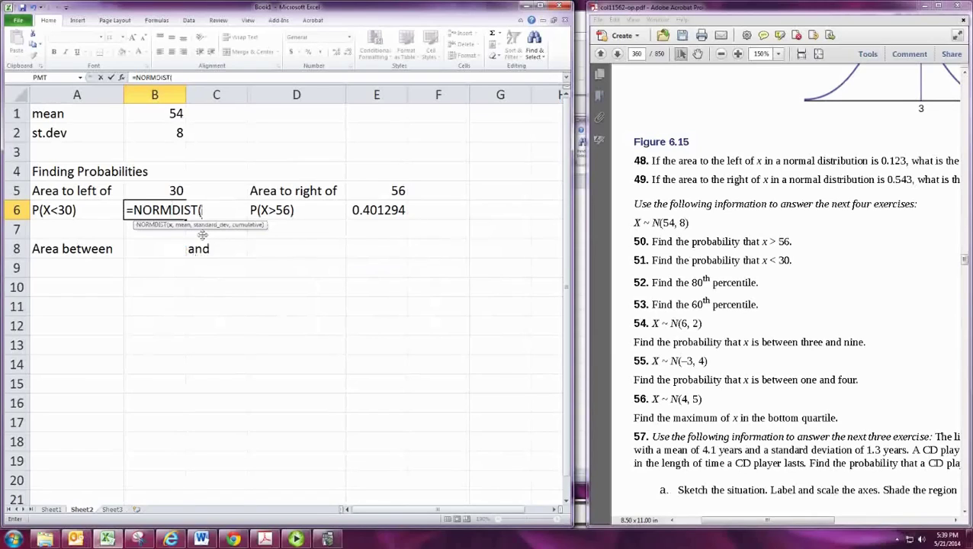
click(162, 191)
text(,)
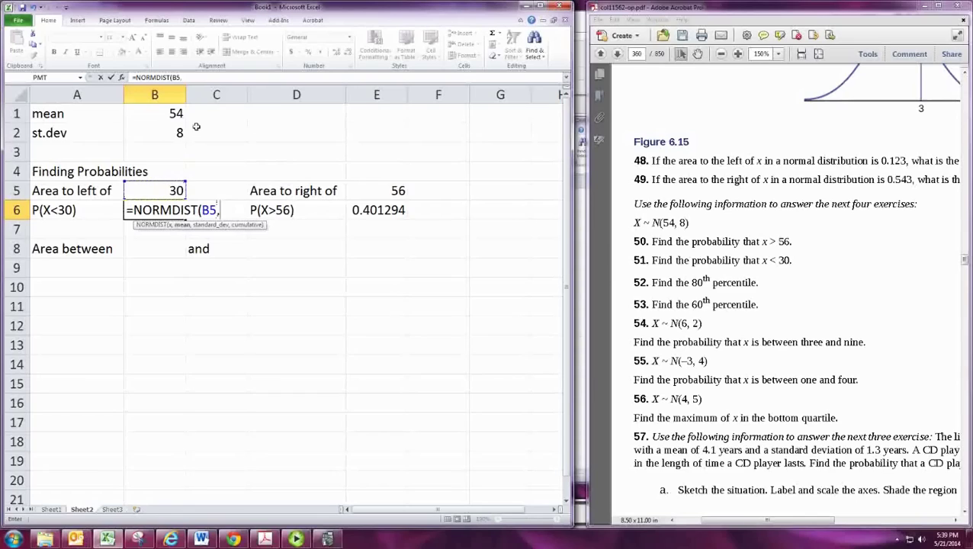
click(161, 115)
text(,)
click(167, 134)
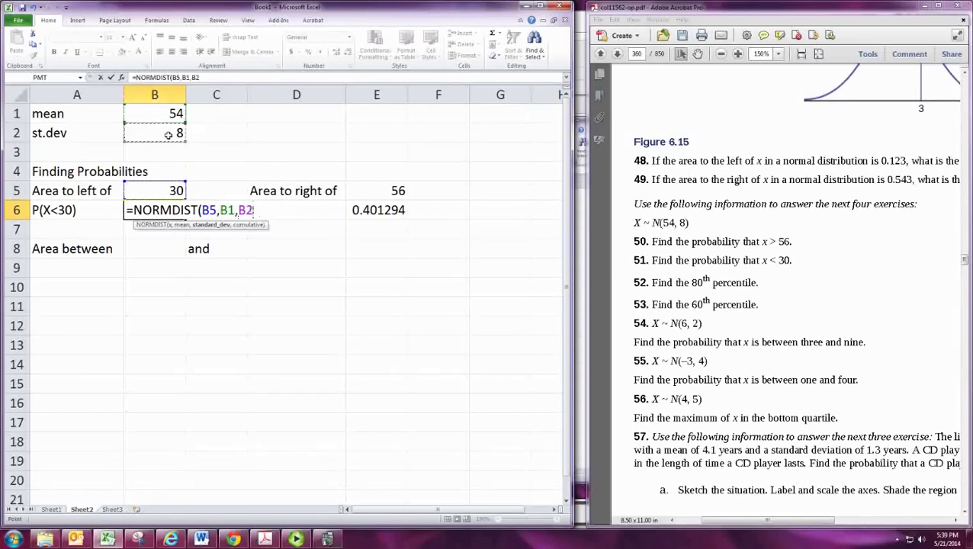
text(,1))
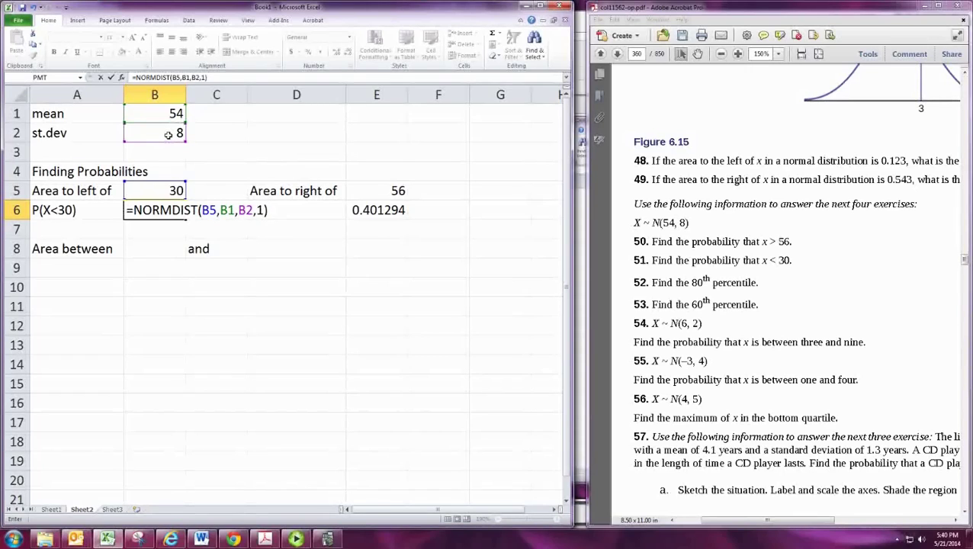
key(Return)
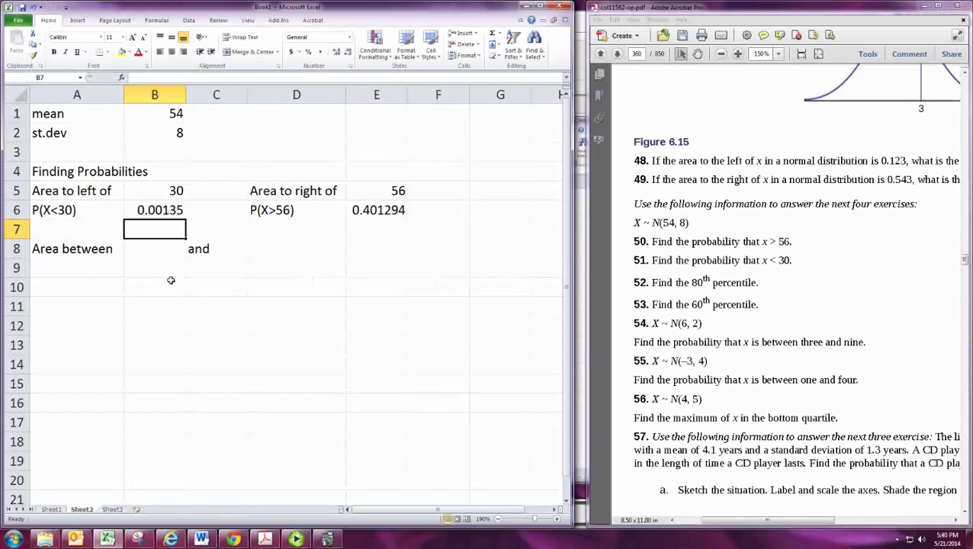
Step: Enter 30 in B8 and 56 in D8 as the lower and upper limits of the area between
click(139, 259)
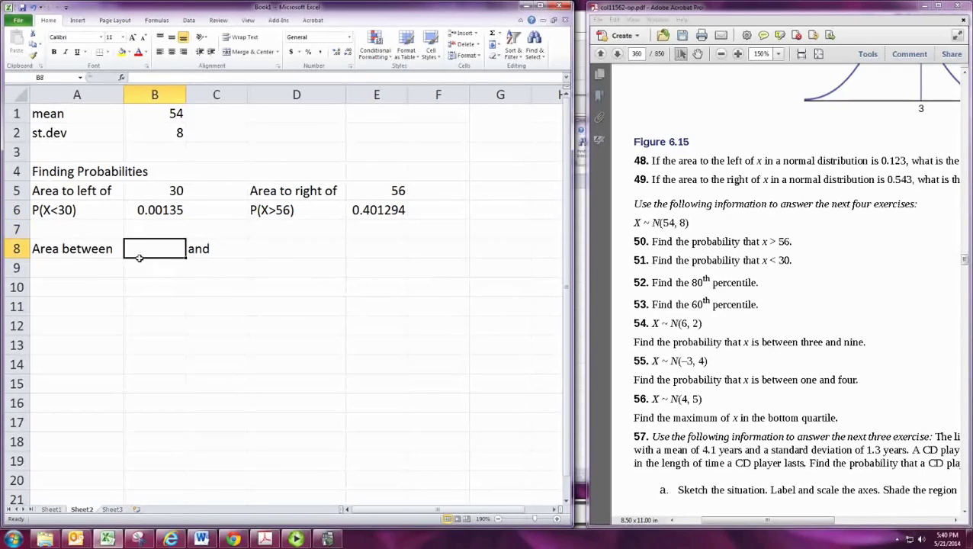
text(30)
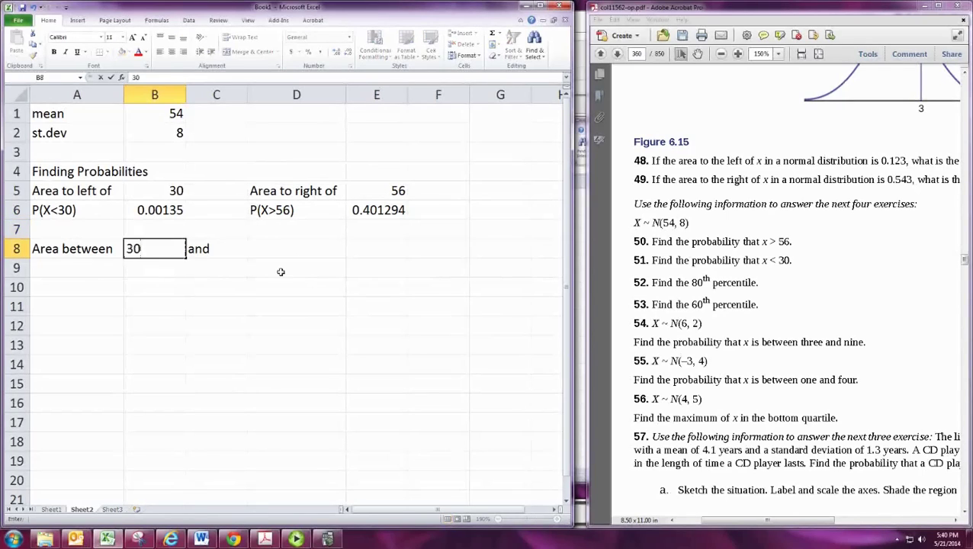
key(Right)
key(Right)
text(56)
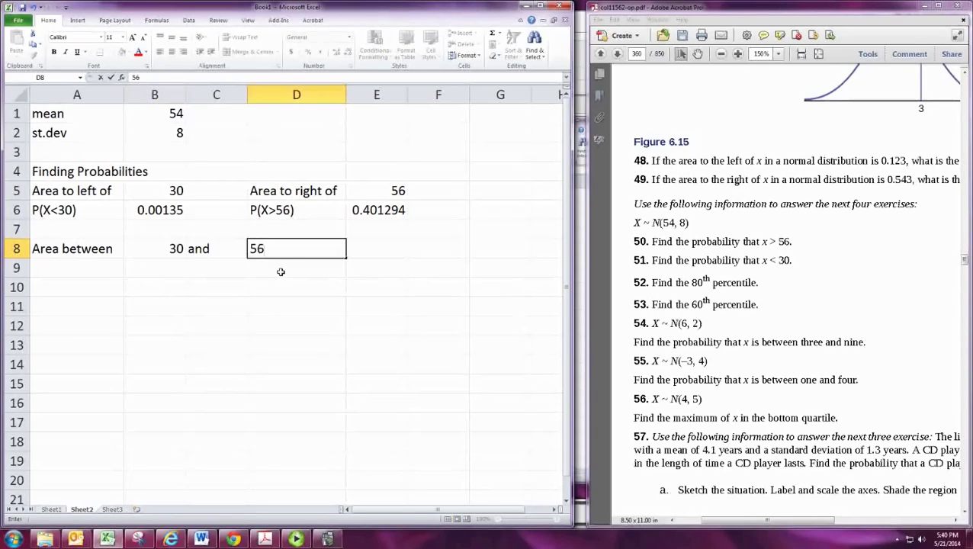
key(Return)
Step: Label cell A9 "P(30<X<56)"
key(Left)
key(Left)
key(Left)
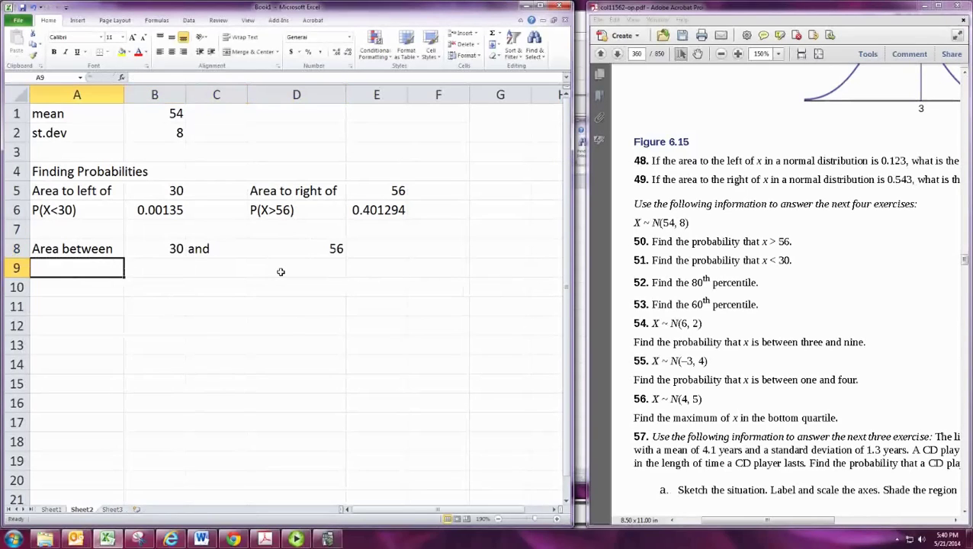
text(P(30)
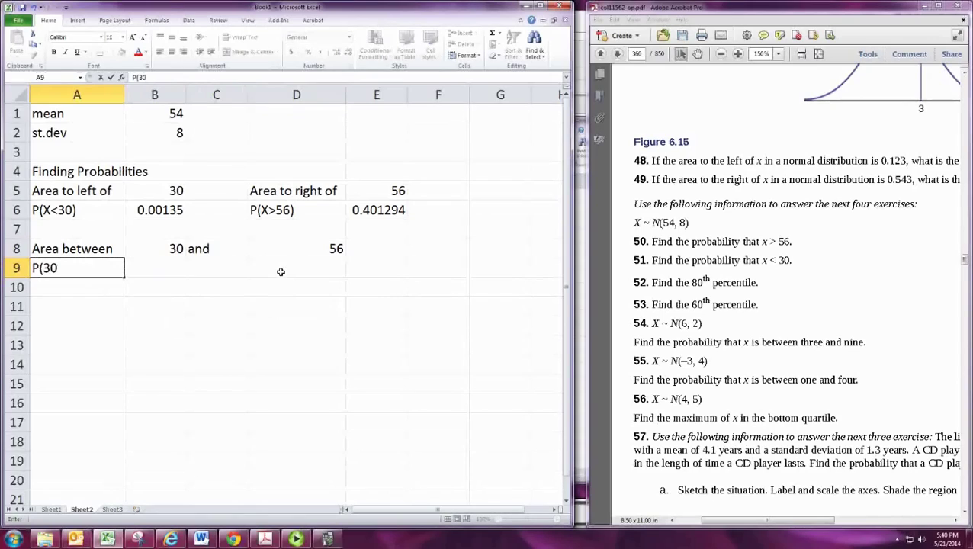
text(<X<)
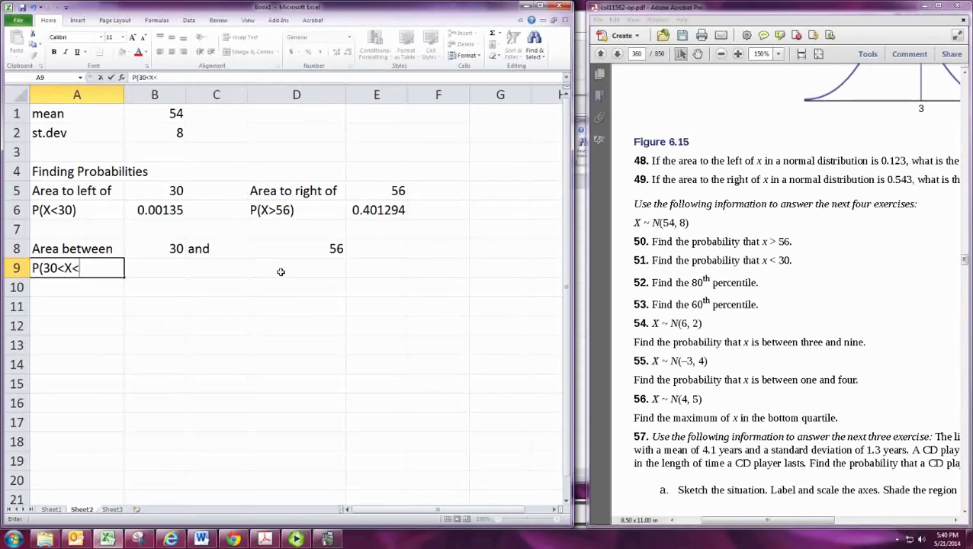
text(56))
key(Tab)
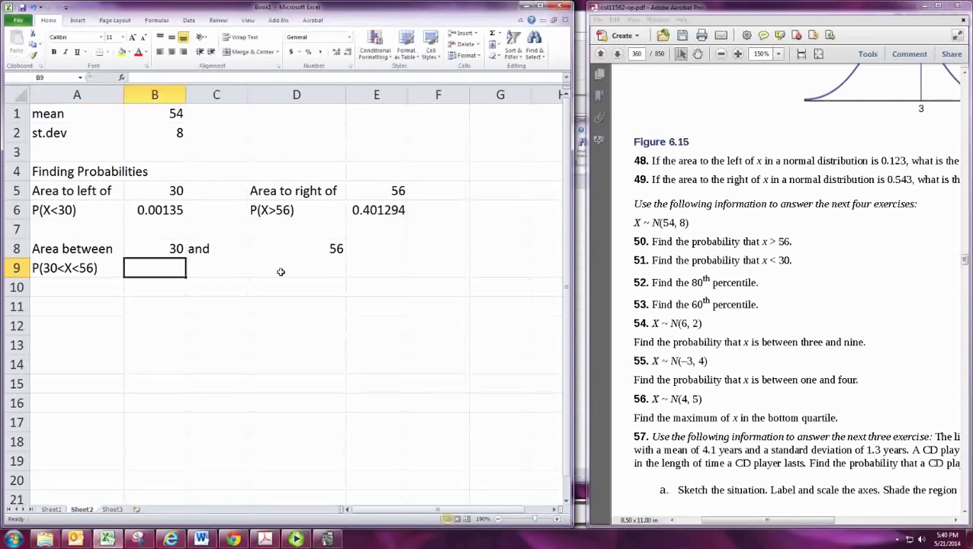
Step: Begin the B9 formula with the cumulative probability below the upper limit, =NORMDIST(D8,B1,B2,1)
text(=)
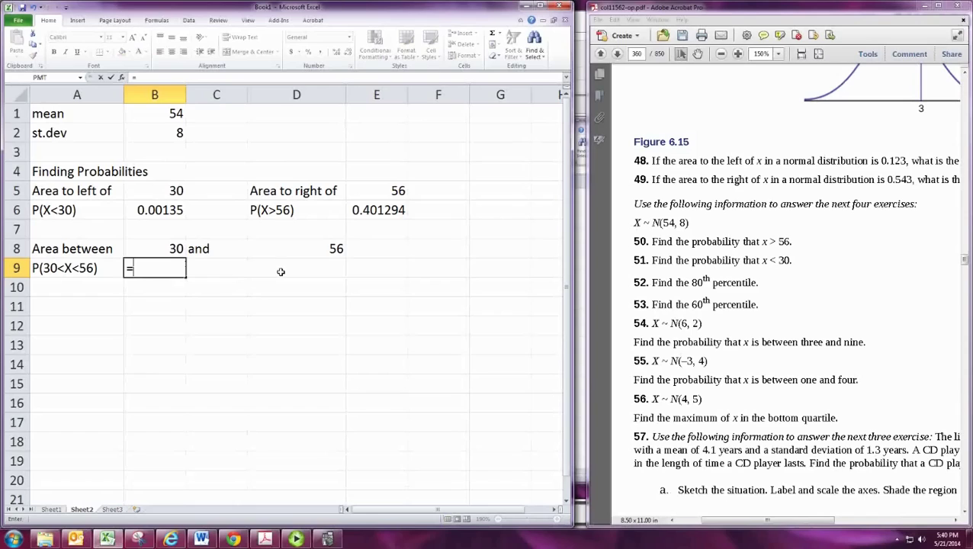
text(N)
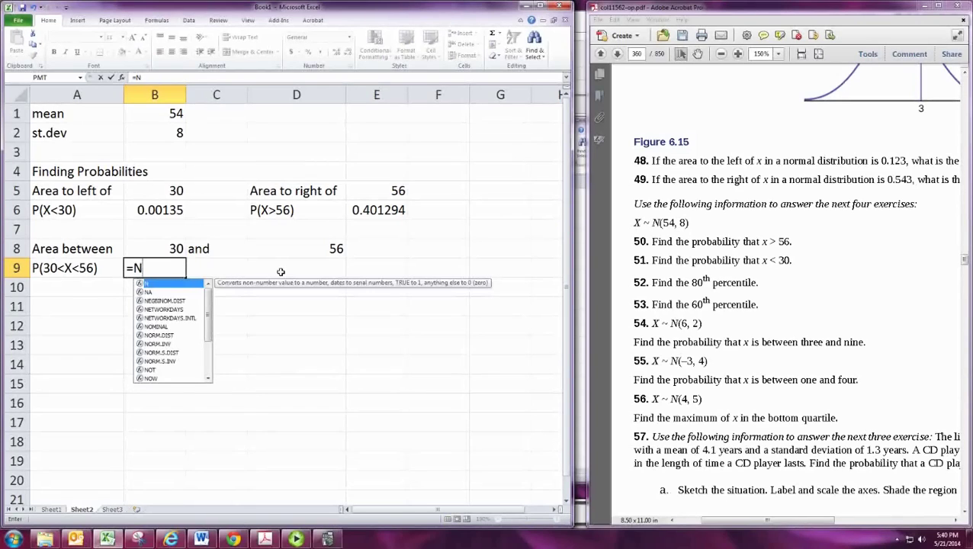
text(OR)
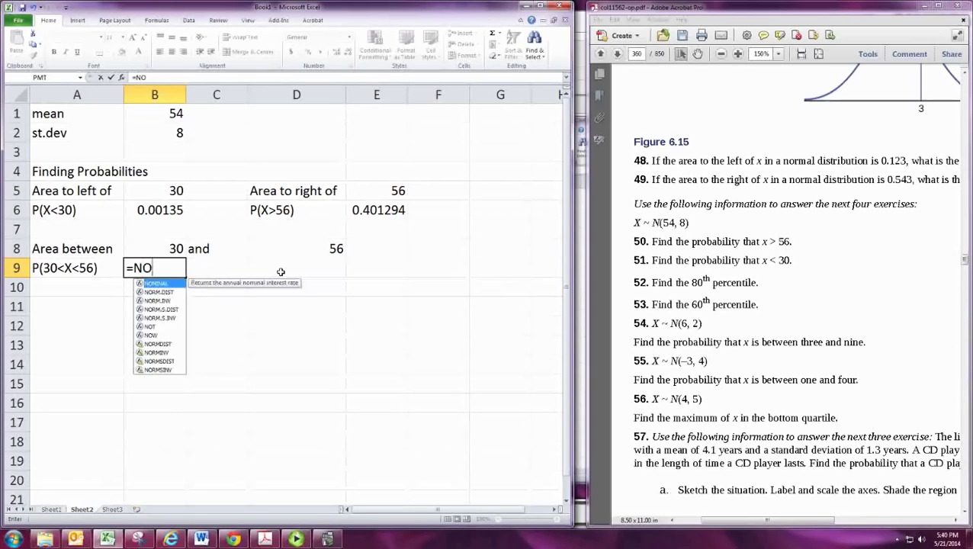
key(Down)
key(Down)
key(Down)
key(Down)
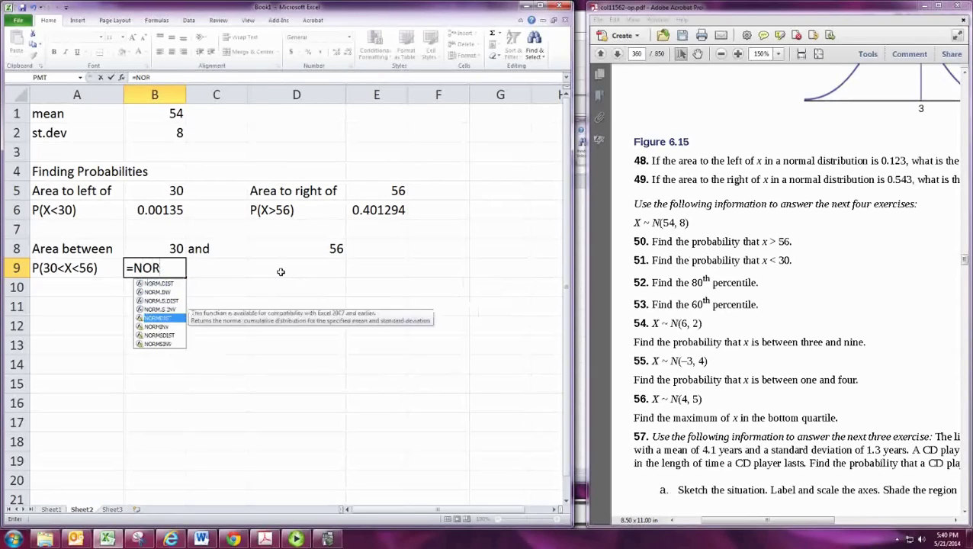
key(Tab)
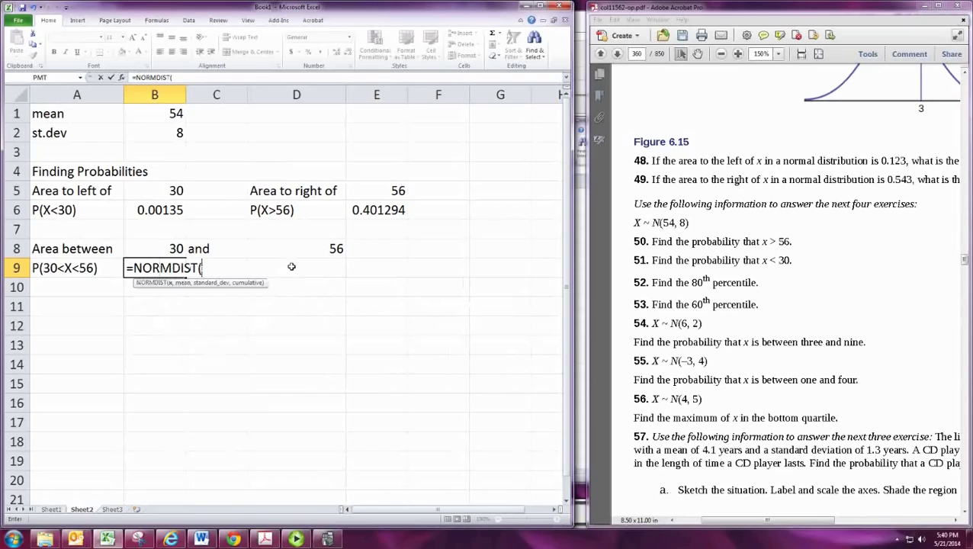
click(335, 250)
text(,)
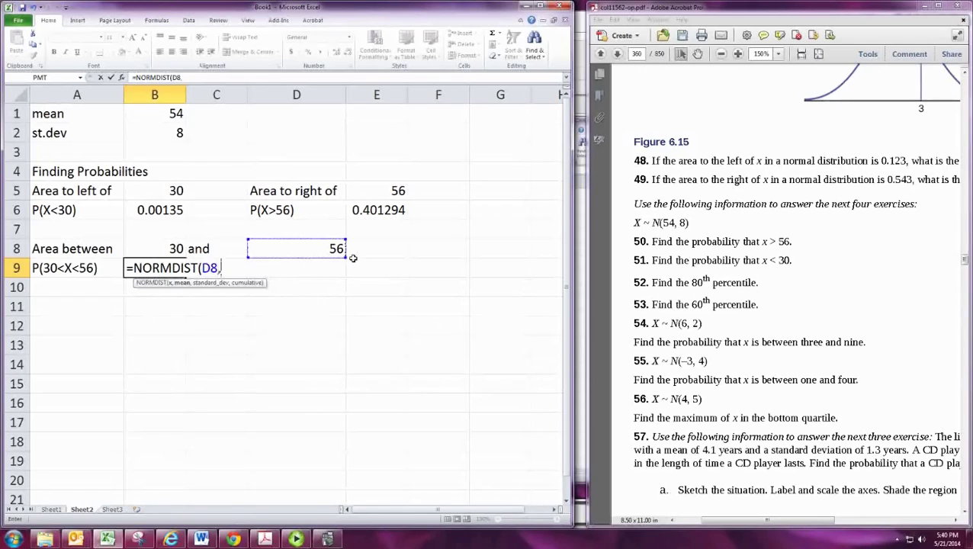
click(139, 116)
text(,)
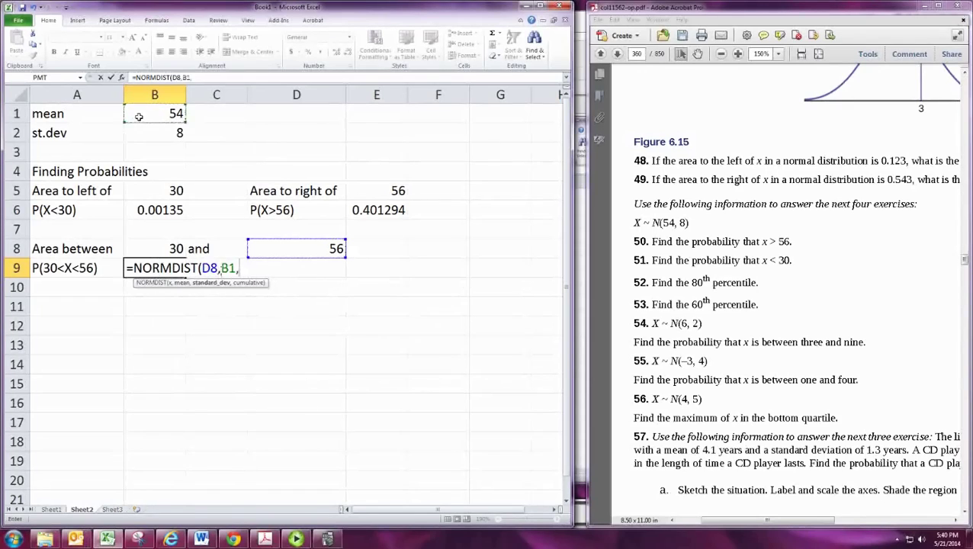
click(145, 136)
text(,1))
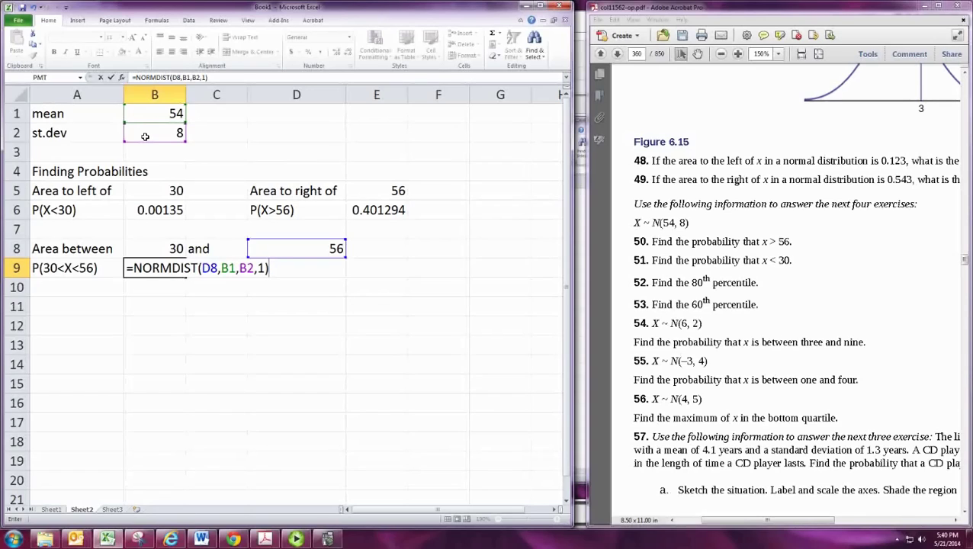
Step: Complete the B9 between-values formula by subtracting the cumulative probability below the lower limit, NORMDIST(B8,B1,B2,1)
text(-)
text(NORM)
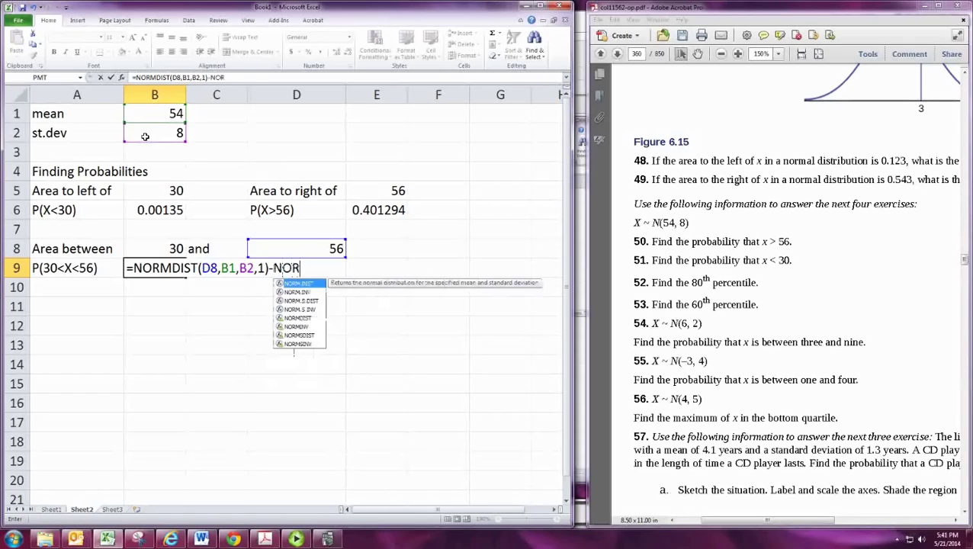
text(DIST()
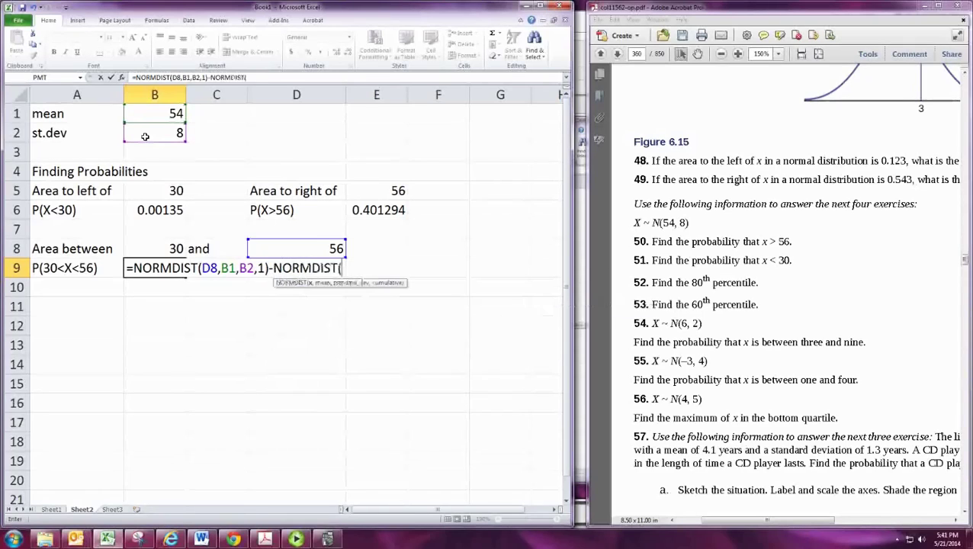
click(158, 245)
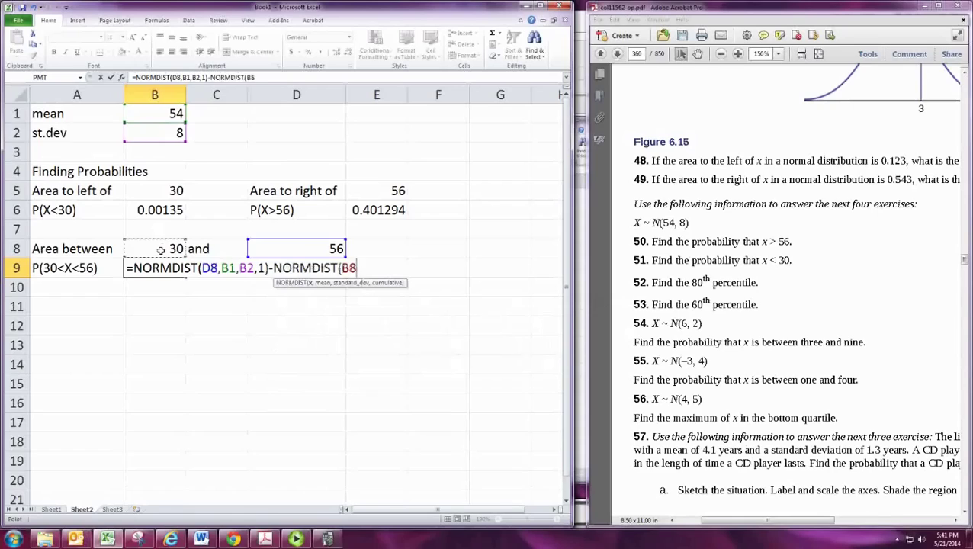
text(,)
click(168, 113)
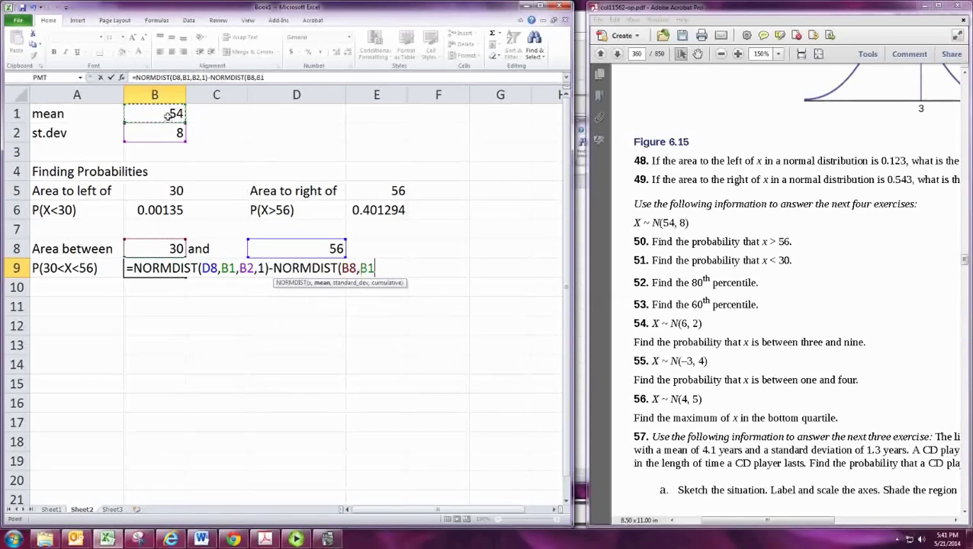
text(,)
click(147, 134)
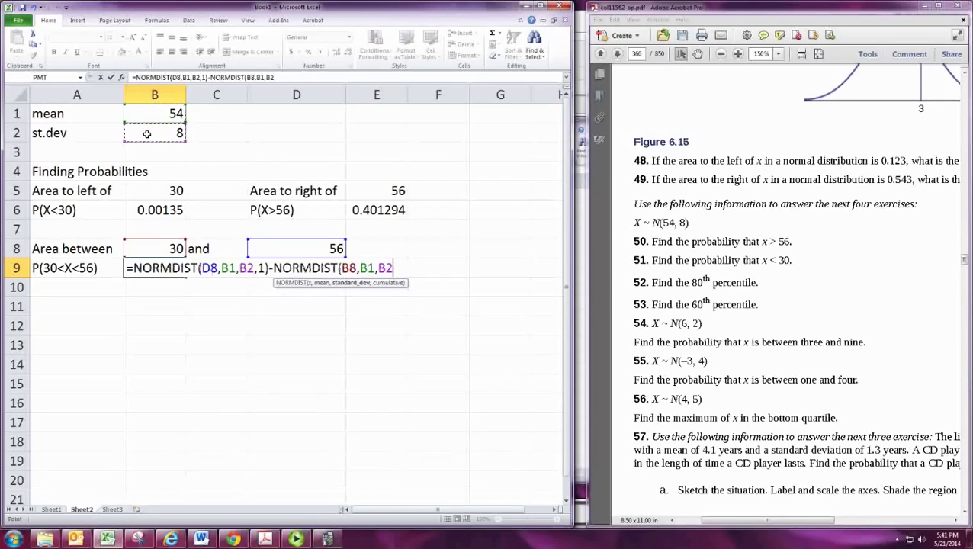
text(,1))
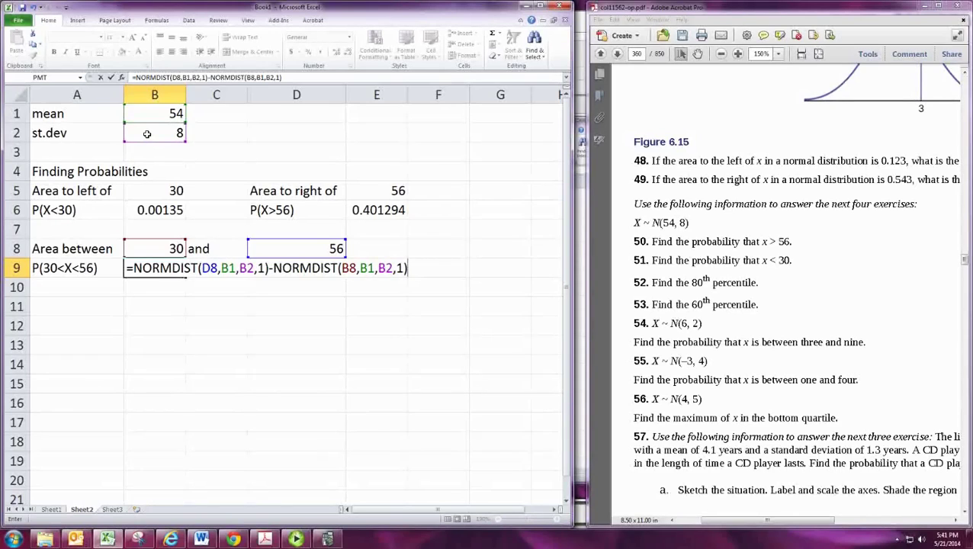
key(Return)
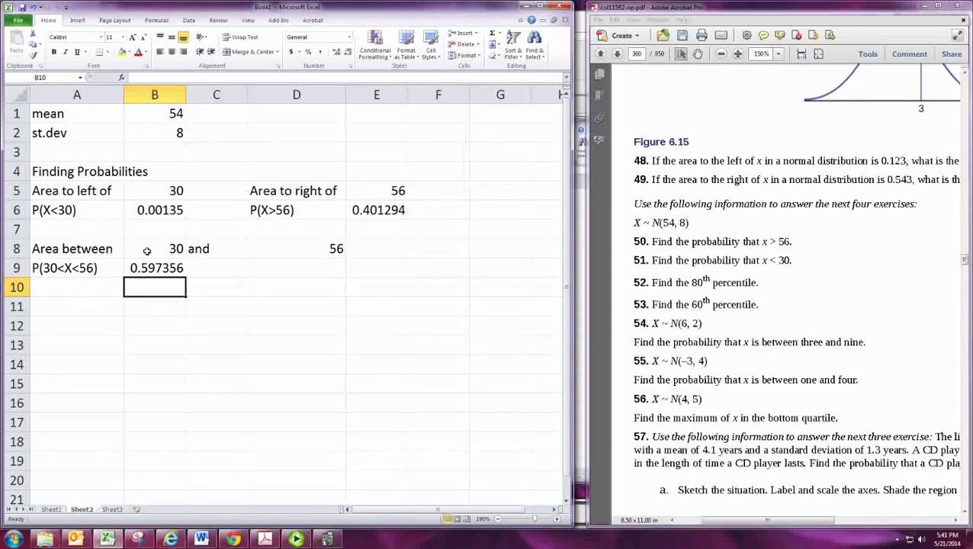
drag(164, 113, 164, 132)
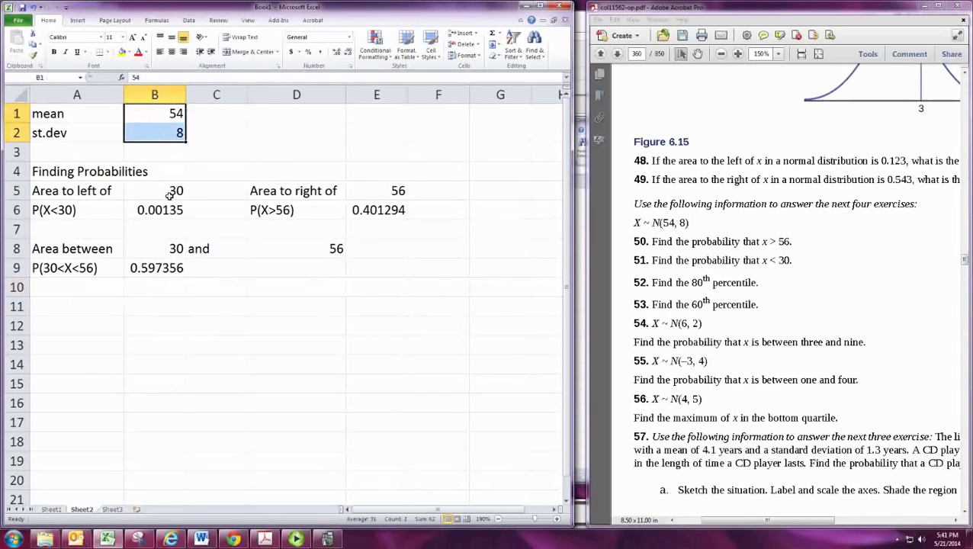
click(169, 195)
click(376, 197)
click(159, 249)
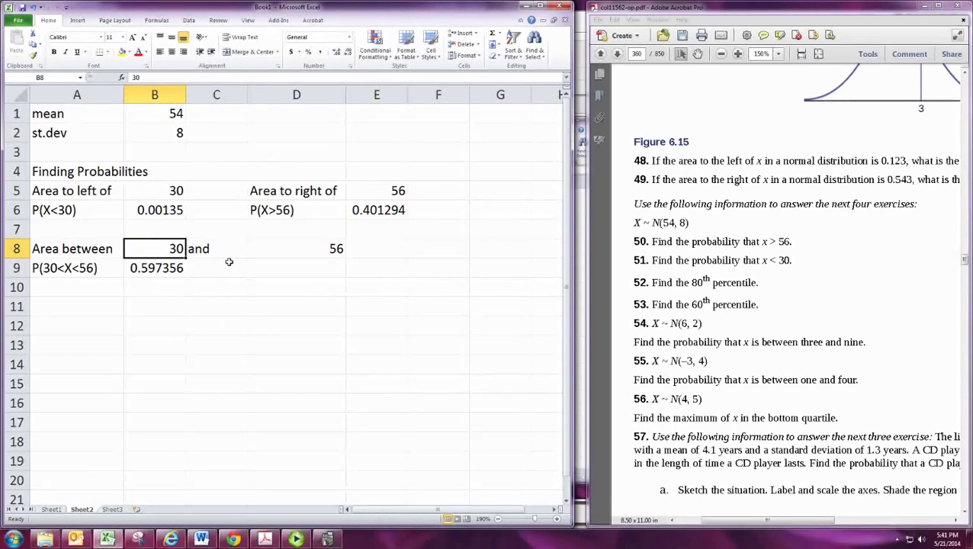
Step: Copy the mean and st.dev labels and values from A1:B2 to the block starting at A11
click(83, 308)
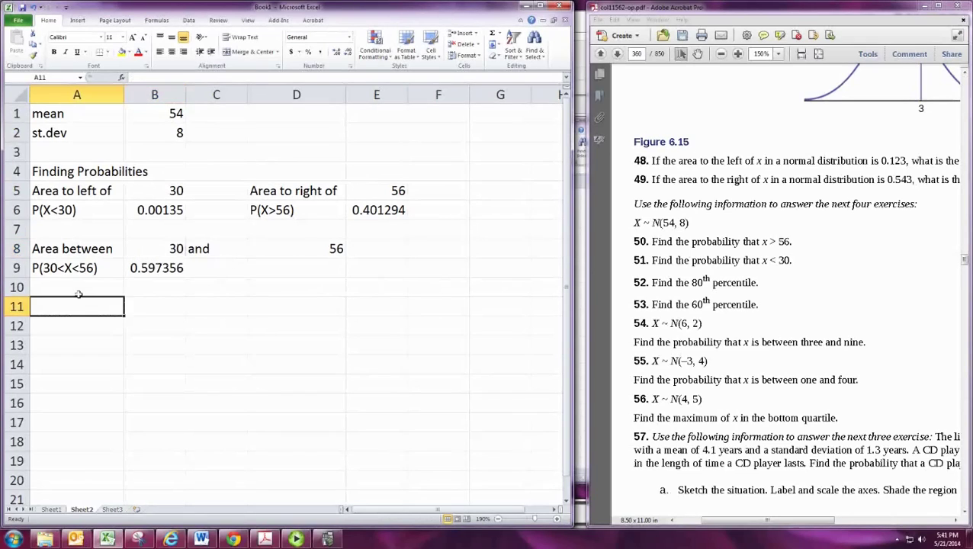
drag(48, 113, 161, 145)
key(ctrl+c)
click(90, 307)
key(ctrl+v)
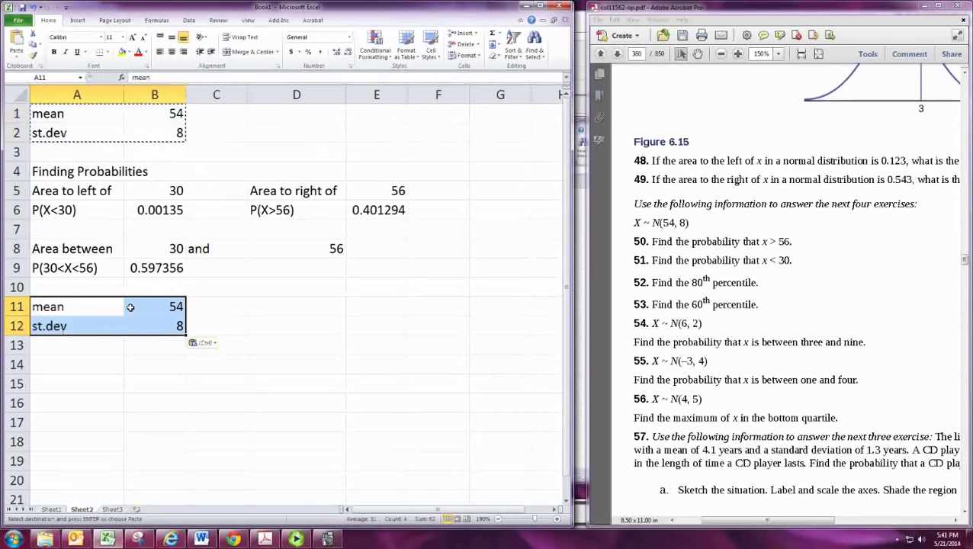
Step: Add the section heading "Finding Random Variables" in cell A14
scroll(95, 304, down, 1)
click(78, 293)
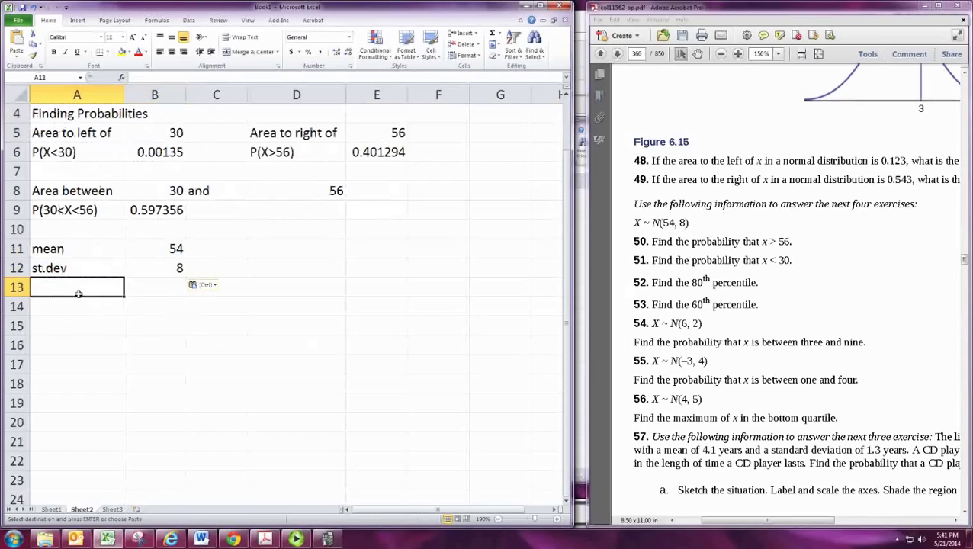
click(89, 307)
text(Find)
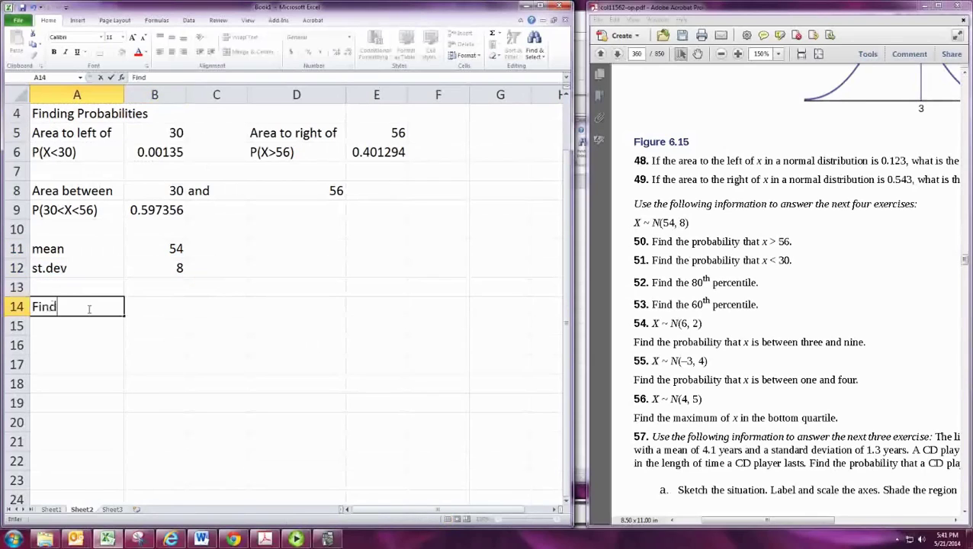
text(ing Random)
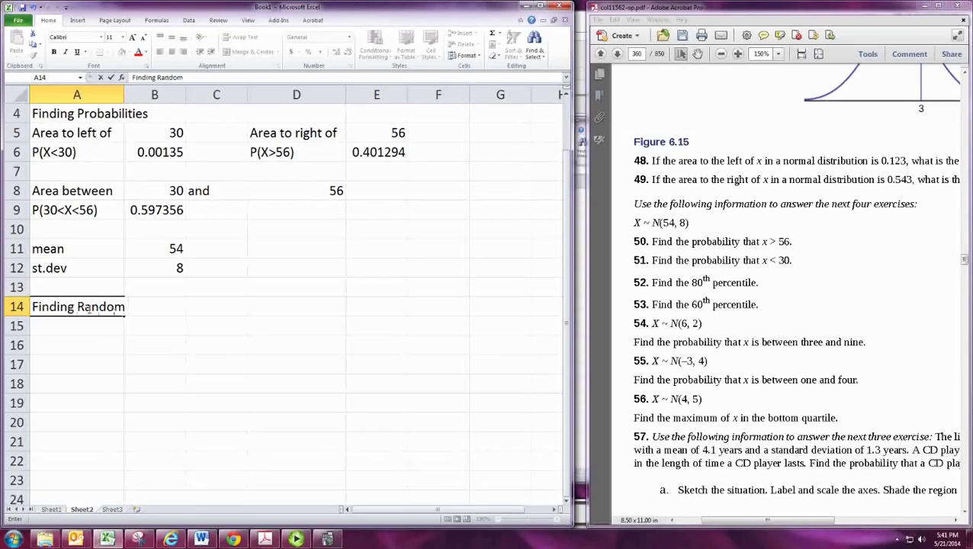
text( Variables)
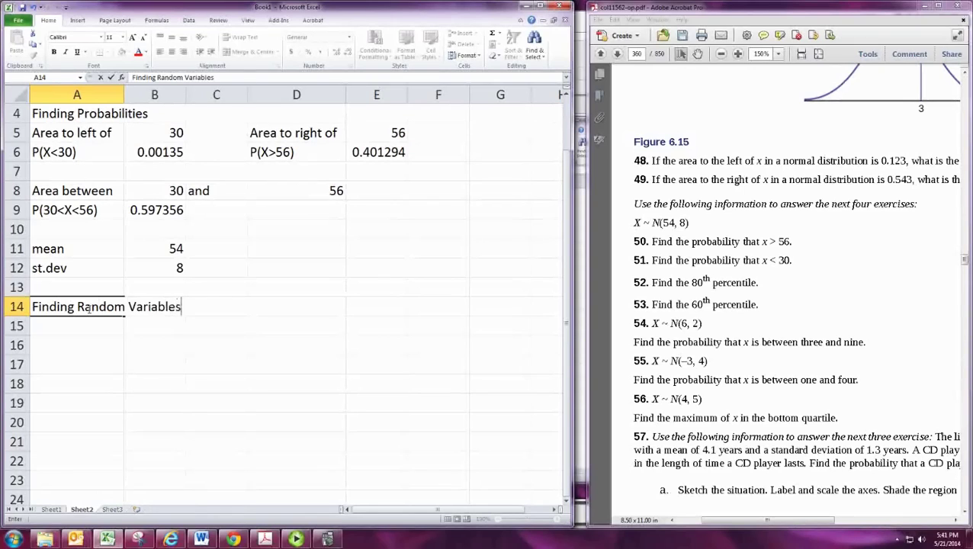
key(Return)
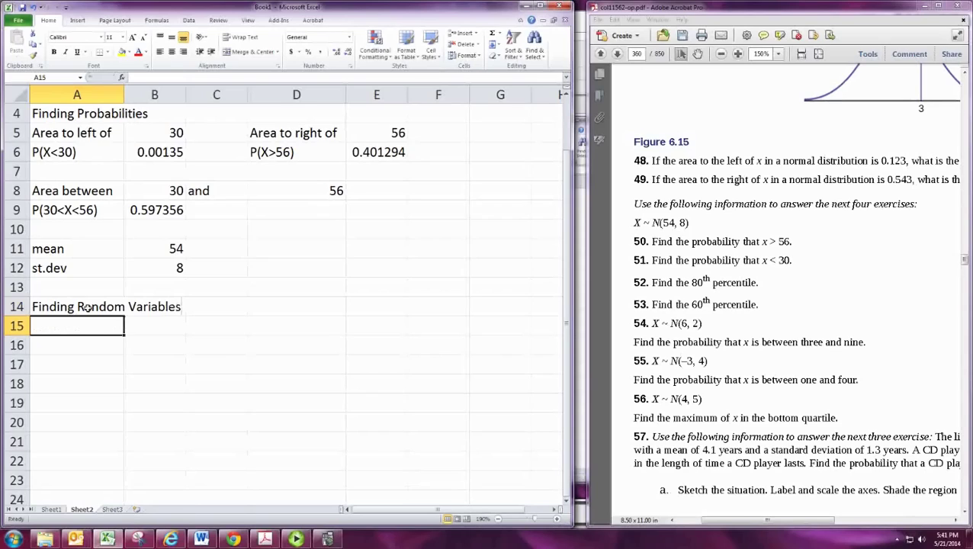
Step: Label cell A15 "Area to the left is" and copy that label to D15
text(Area t)
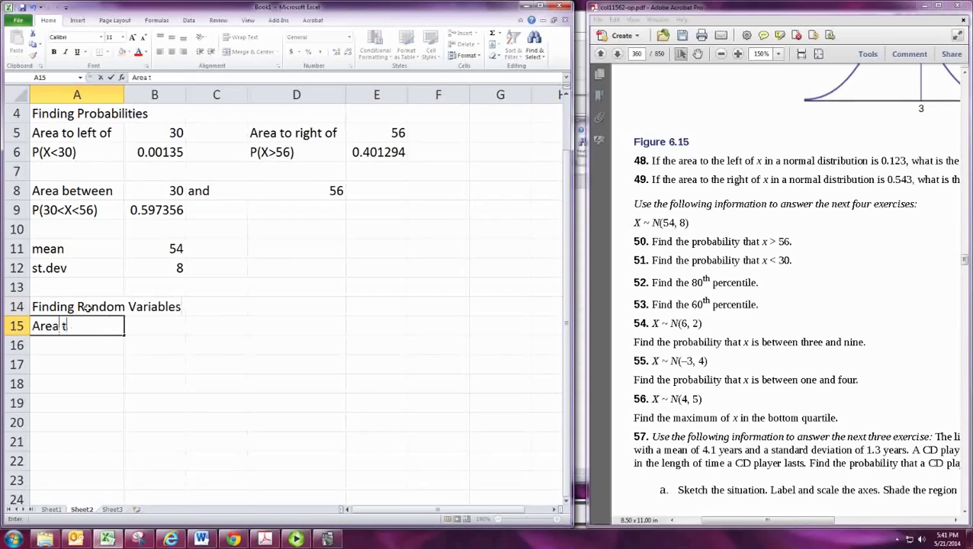
text(o the left is)
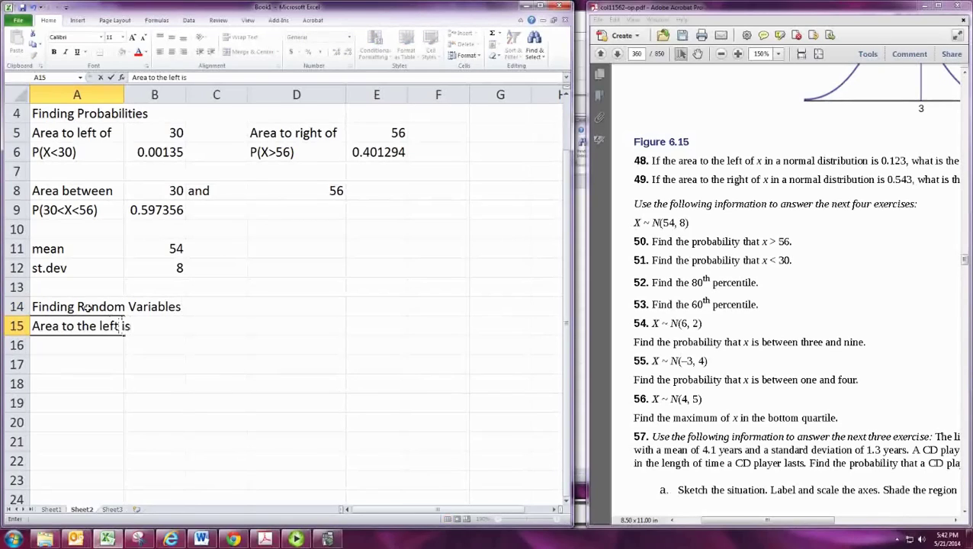
key(Return)
key(Up)
key(ctrl+c)
key(Right)
key(Right)
key(Right)
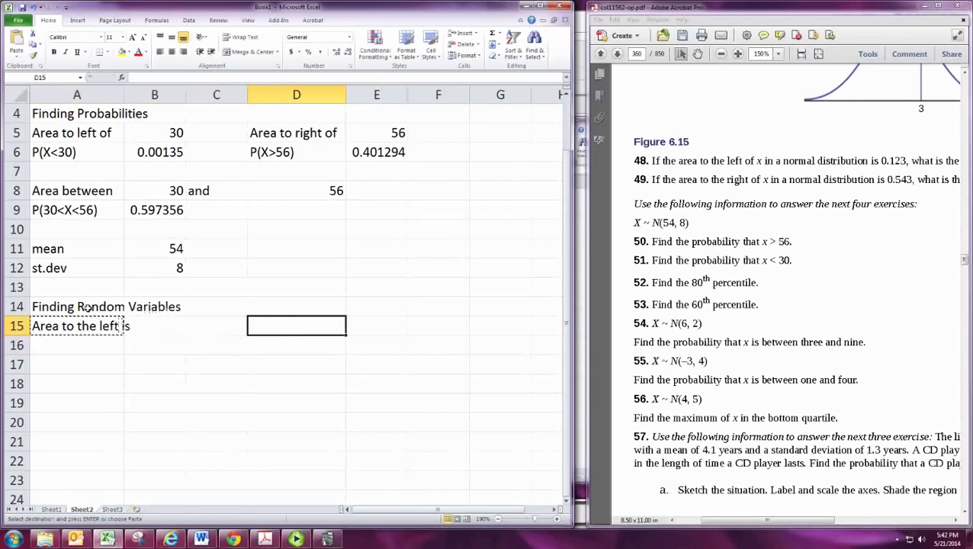
key(ctrl+v)
Step: Label cell A18 "Middle Area is"
key(Home)
key(Down)
key(Down)
key(Down)
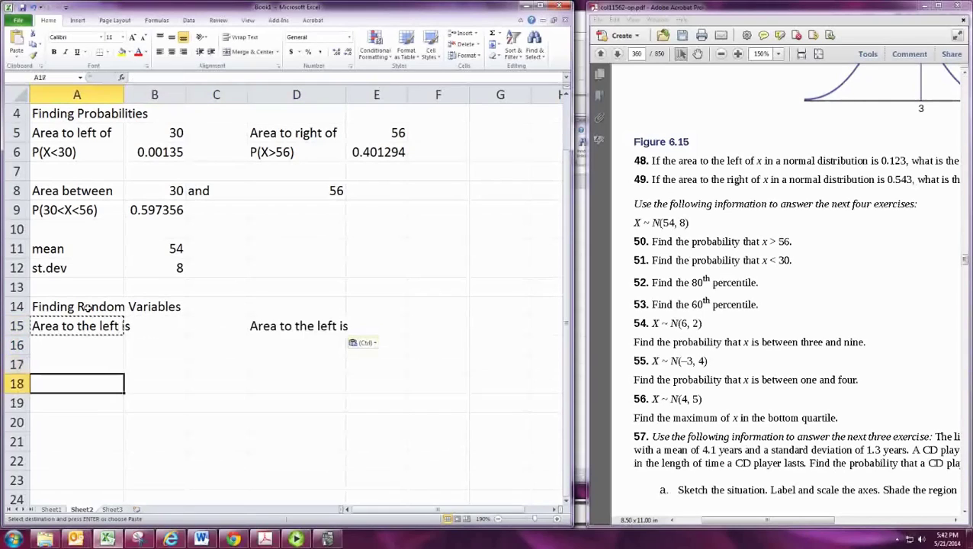
text(Middle )
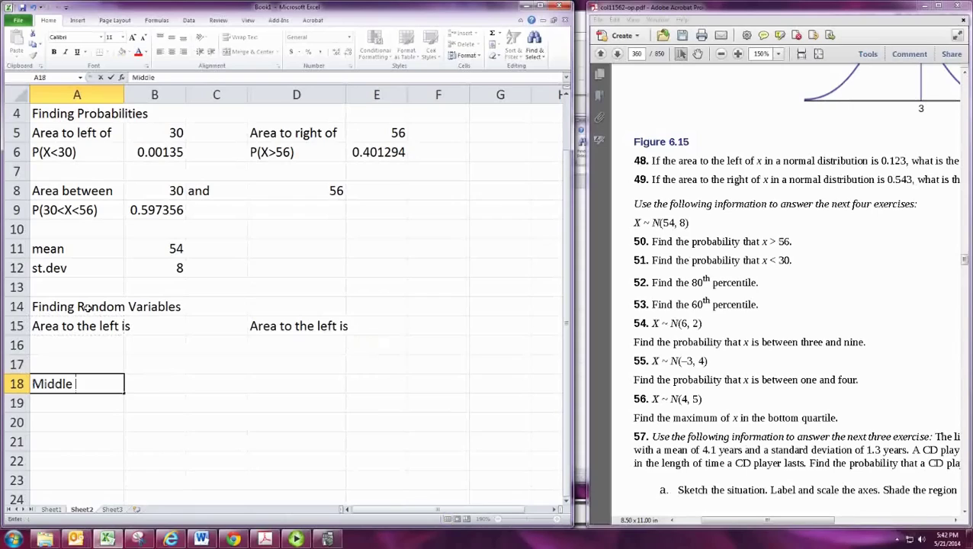
text(Area is)
key(Up)
Step: Widen columns A and D slightly so that their labels fit
key(Up)
key(Up)
key(Right)
drag(124, 99, 137, 100)
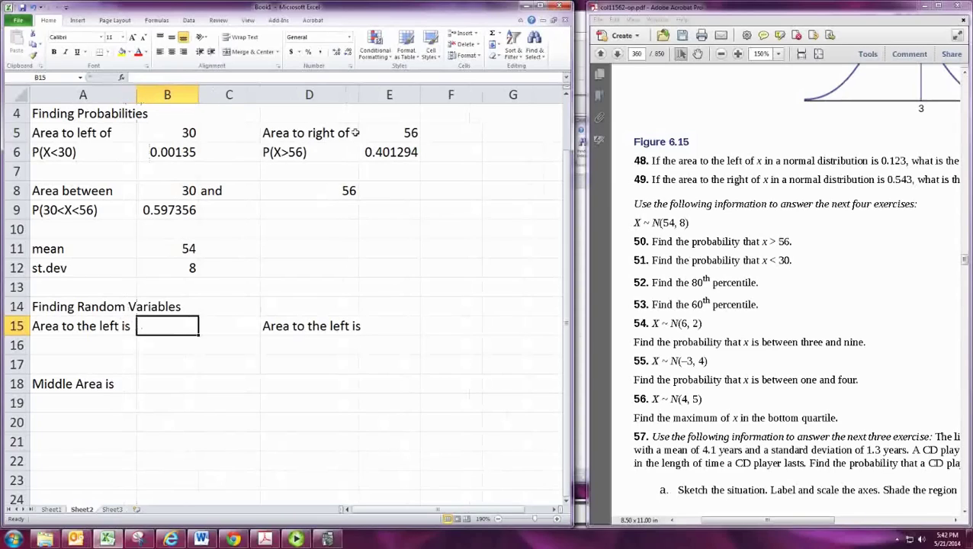
drag(358, 100, 371, 99)
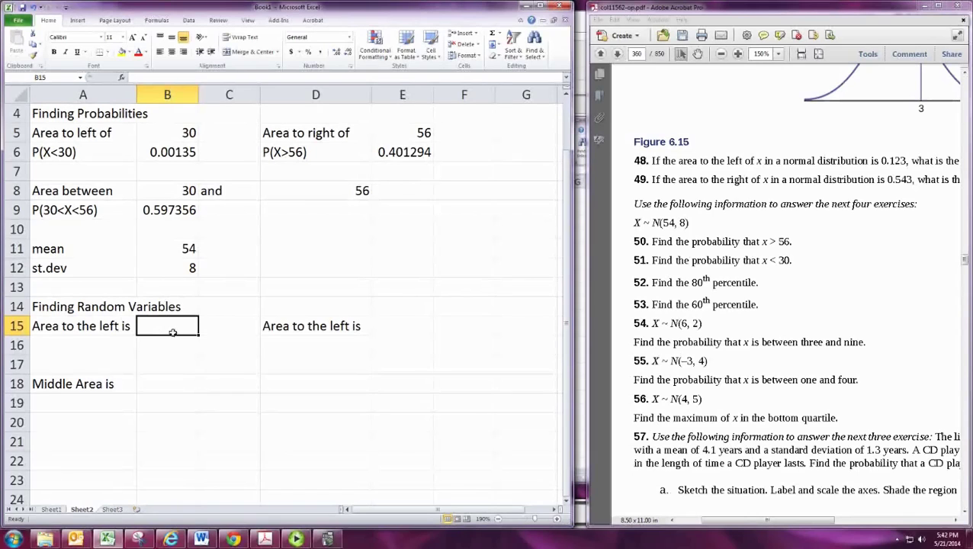
Step: Enter 0.80 in B15 as the area to the left and label A16 "80th percentile"
text(0.80)
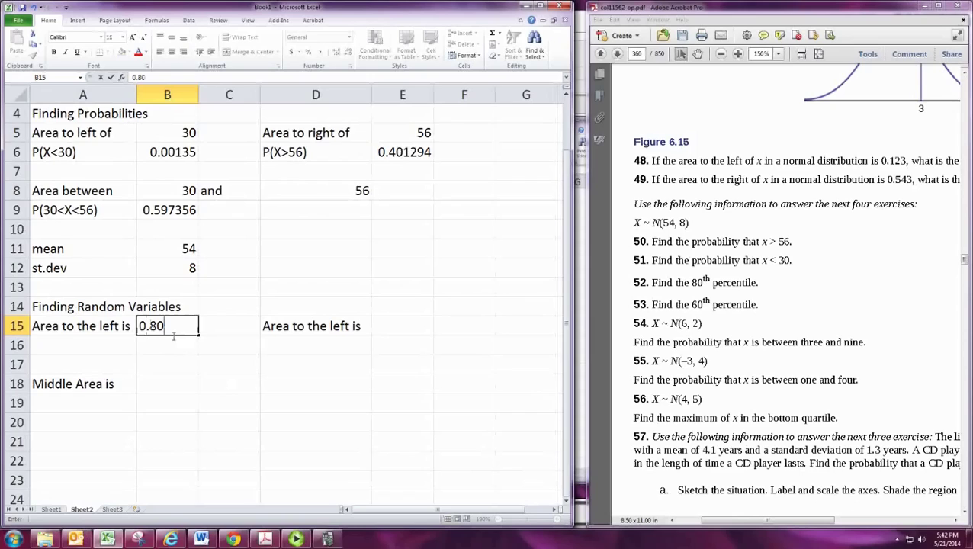
key(Return)
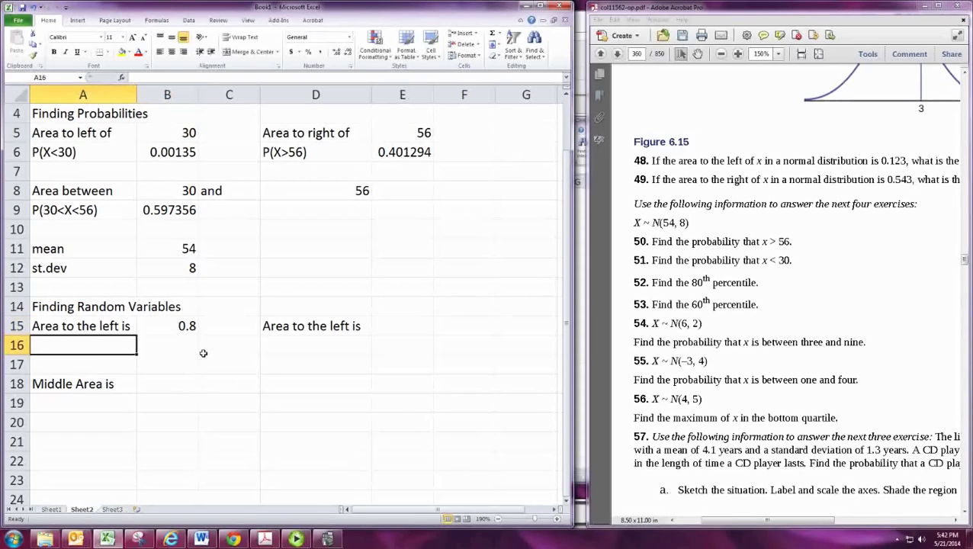
text(80th pe)
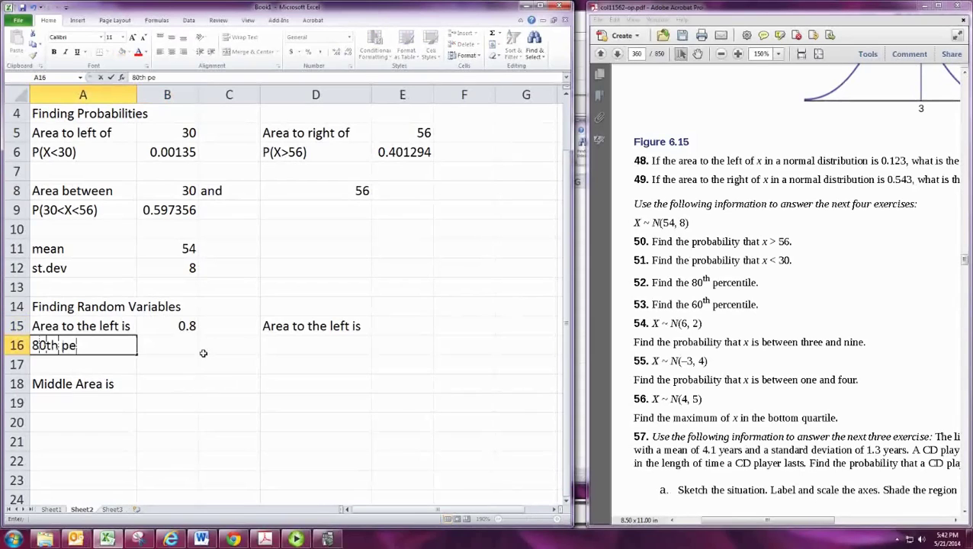
text(rcentile)
key(Tab)
Step: Calculate the 80th percentile in B16 with the formula =NORMINV(B15,B11,B12)
text(=NOR)
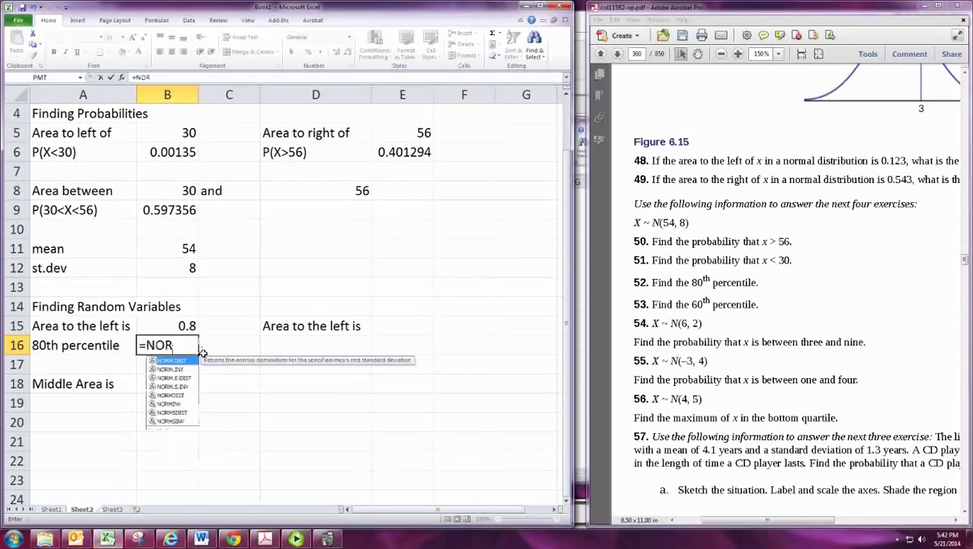
key(Down)
key(Down)
key(Down)
key(Down)
key(Down)
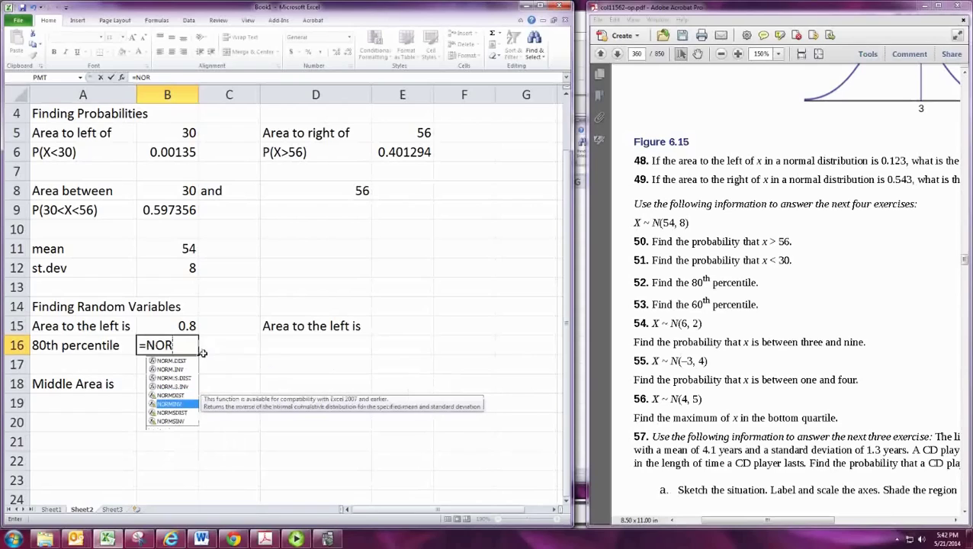
key(Tab)
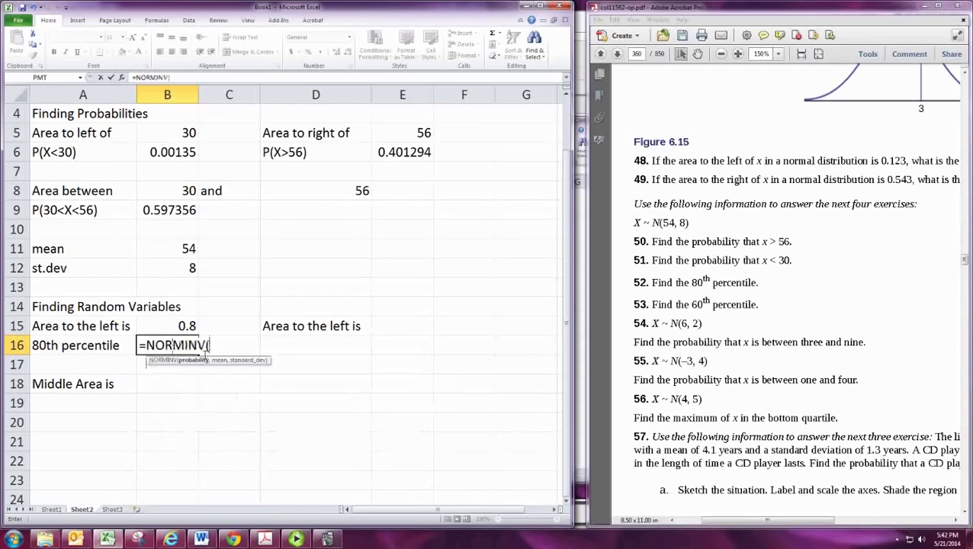
key(Up)
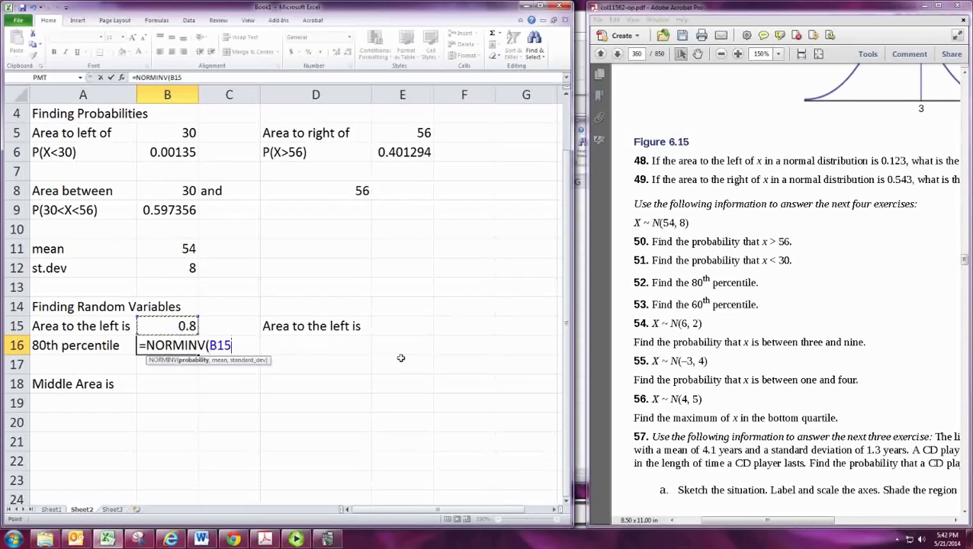
text(,)
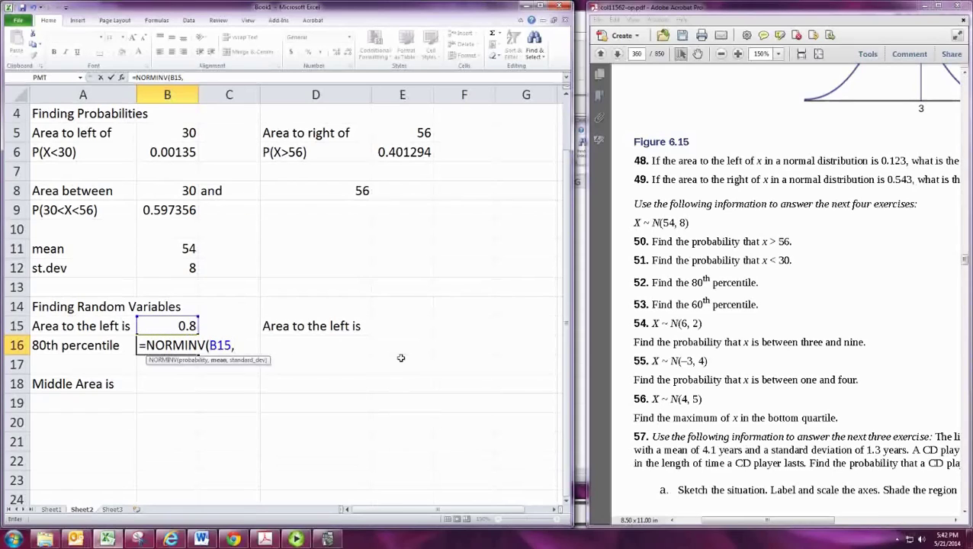
click(175, 251)
text(,)
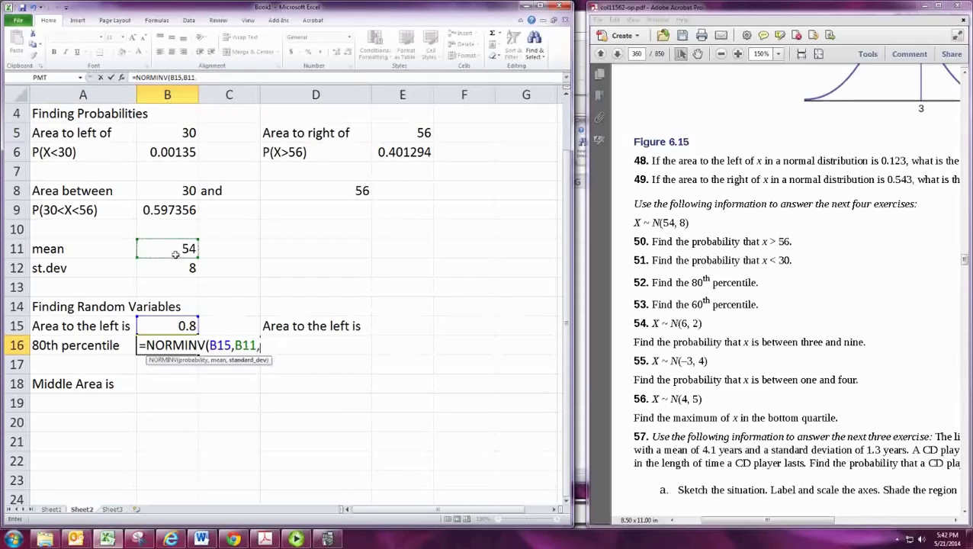
click(180, 267)
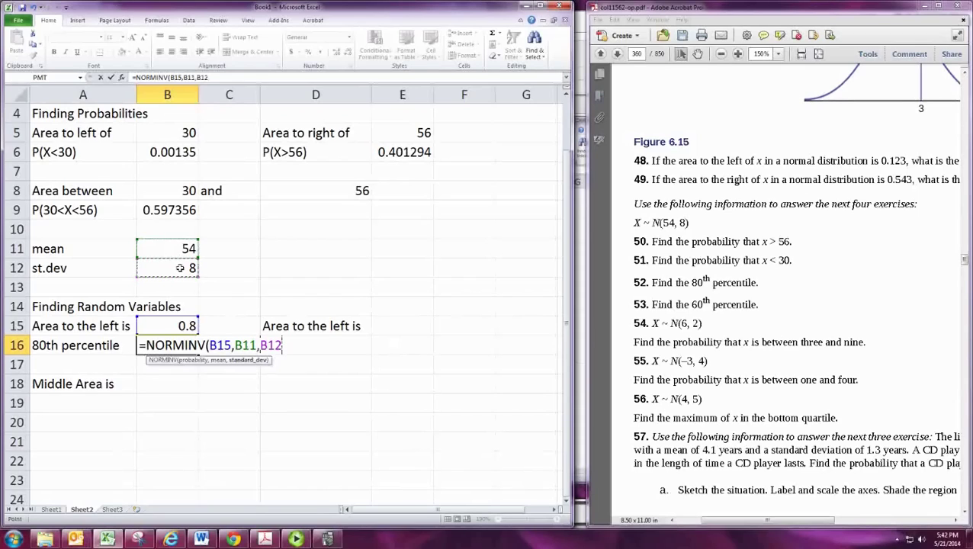
text())
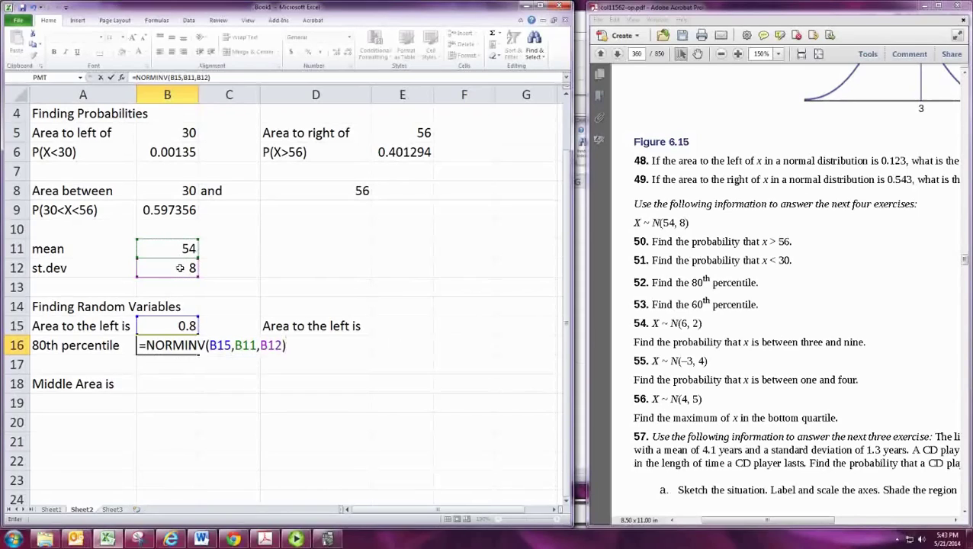
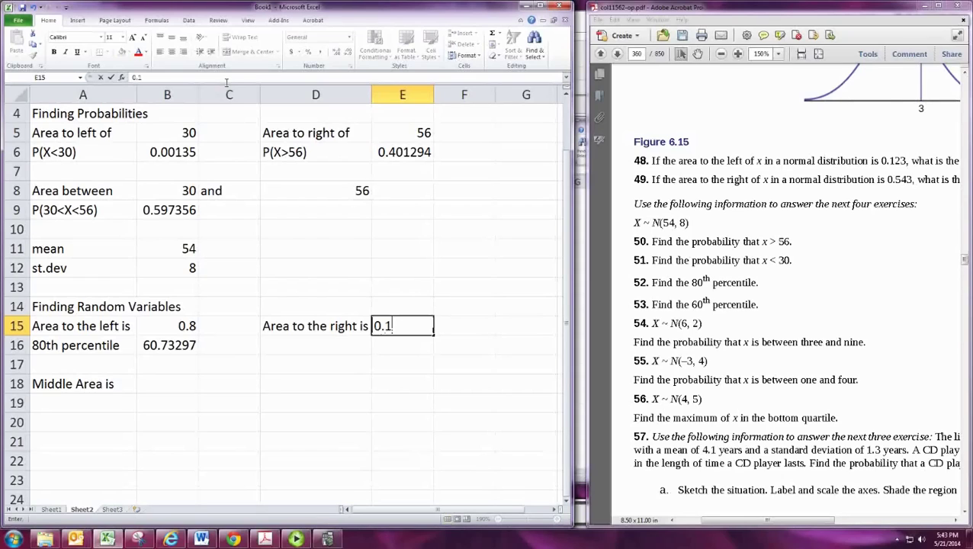
Step: Enter 0.1 in E15, label D16 "Then area to the left" and widen column D to fit the label
key(Return)
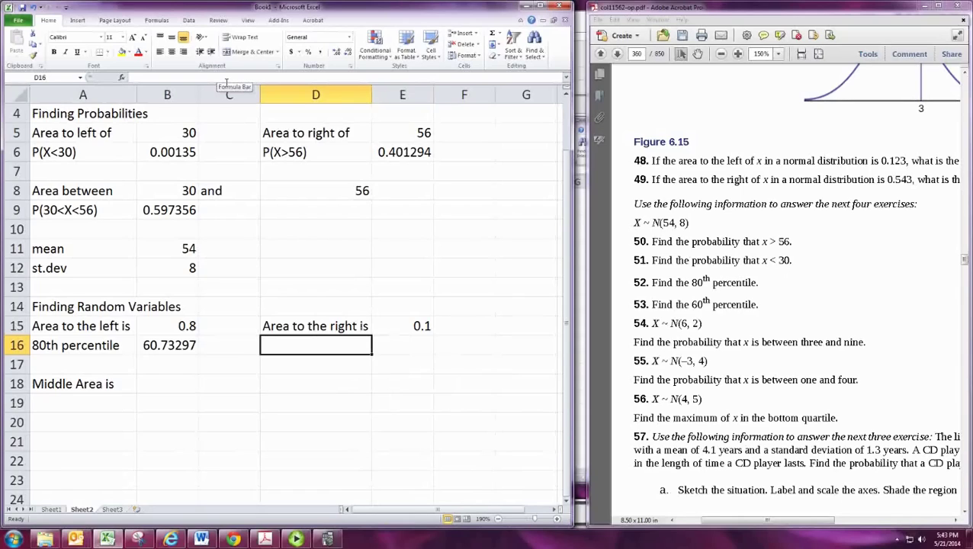
text(Then area)
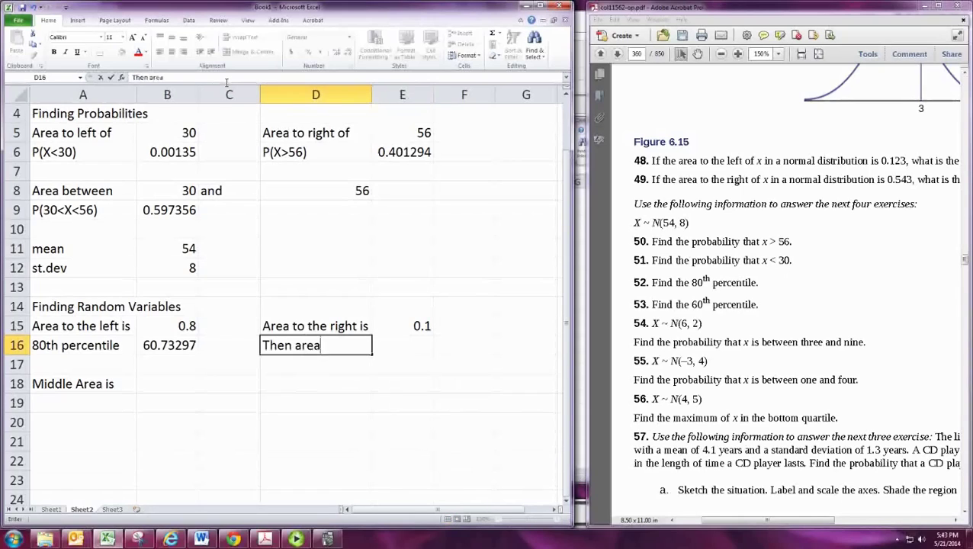
text( to the left)
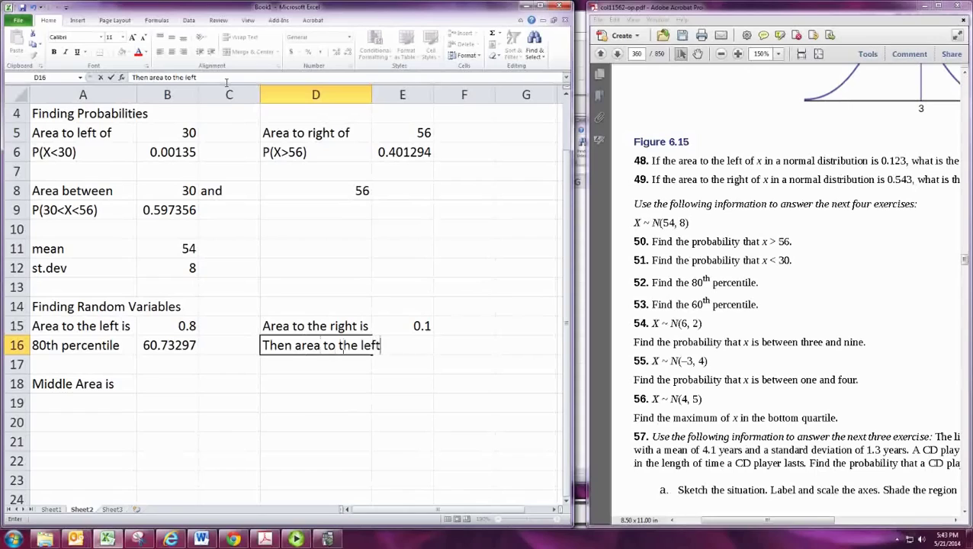
key(Tab)
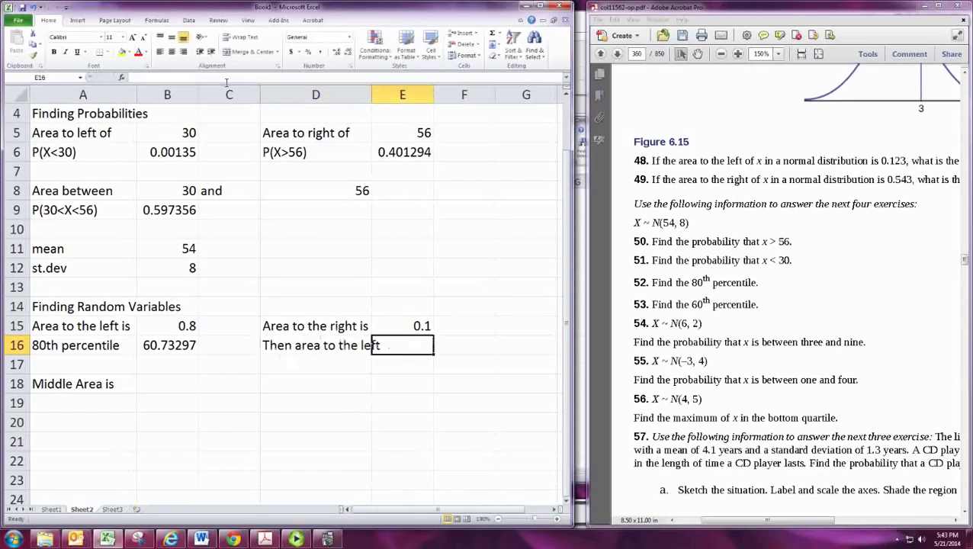
double_click(376, 99)
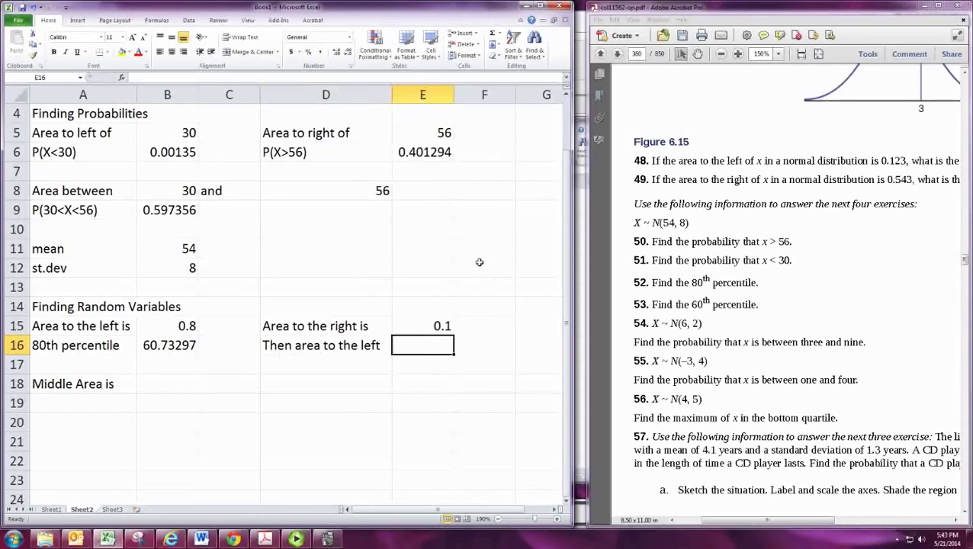
Step: Calculate the area to the left in E16 with the formula =1-E15
text(=)
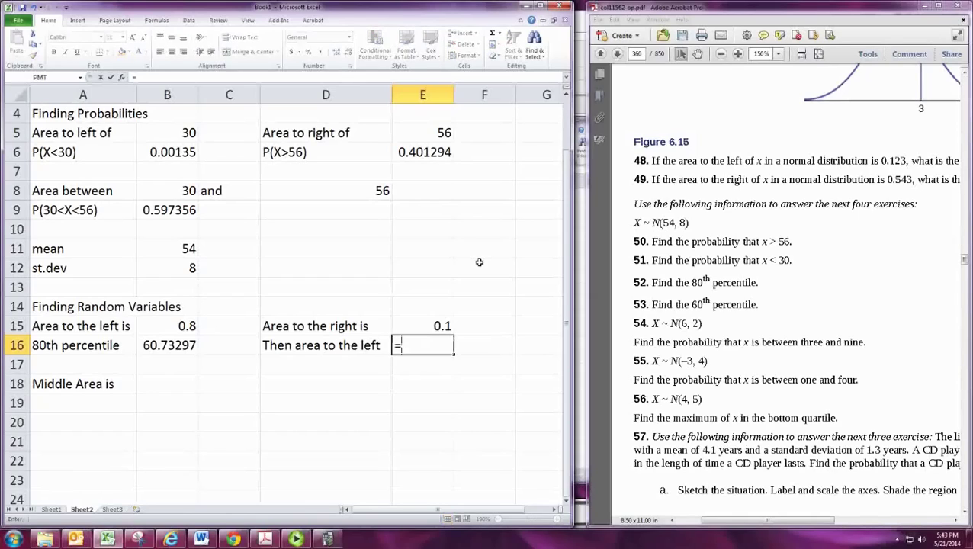
text(1-E15)
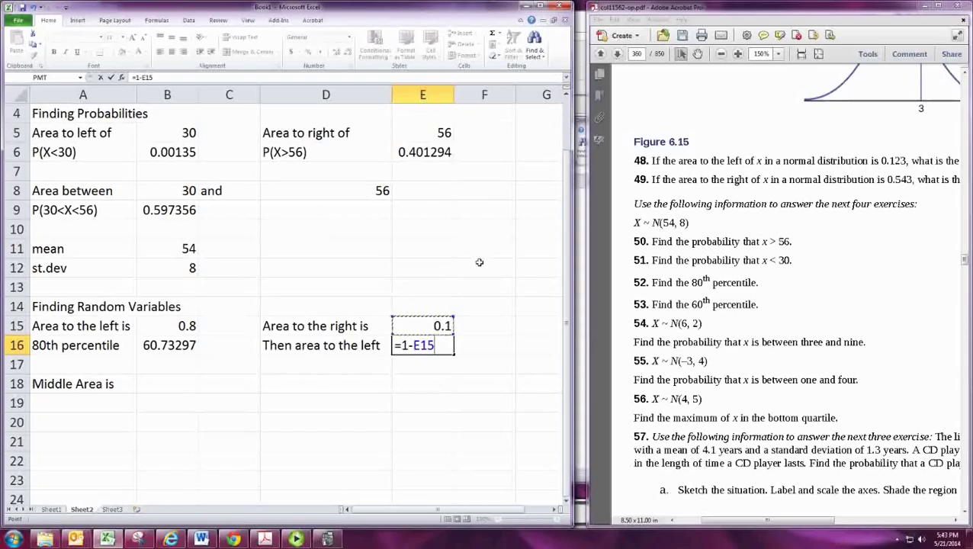
key(Return)
Step: Extend the label in D16 to read "Then area to the left is"
click(336, 348)
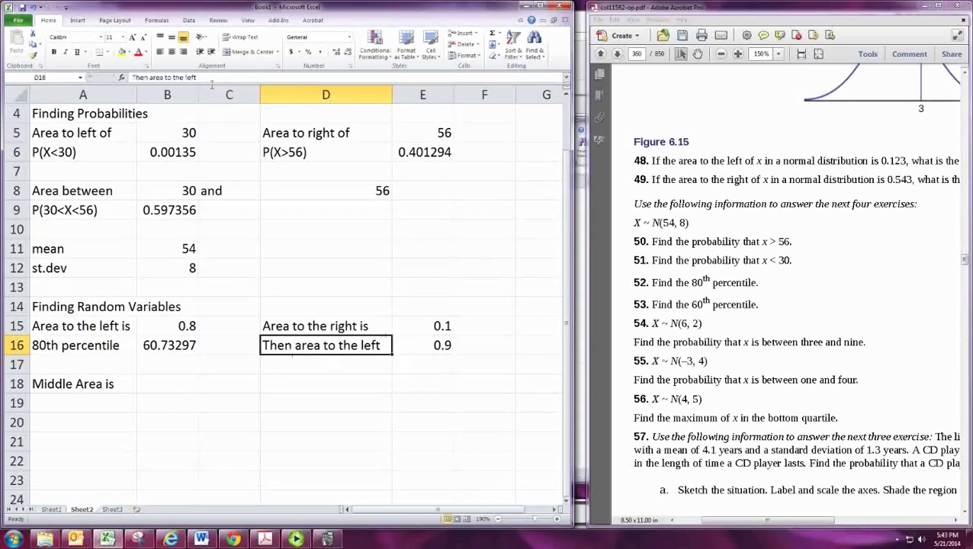
text(is)
key(Return)
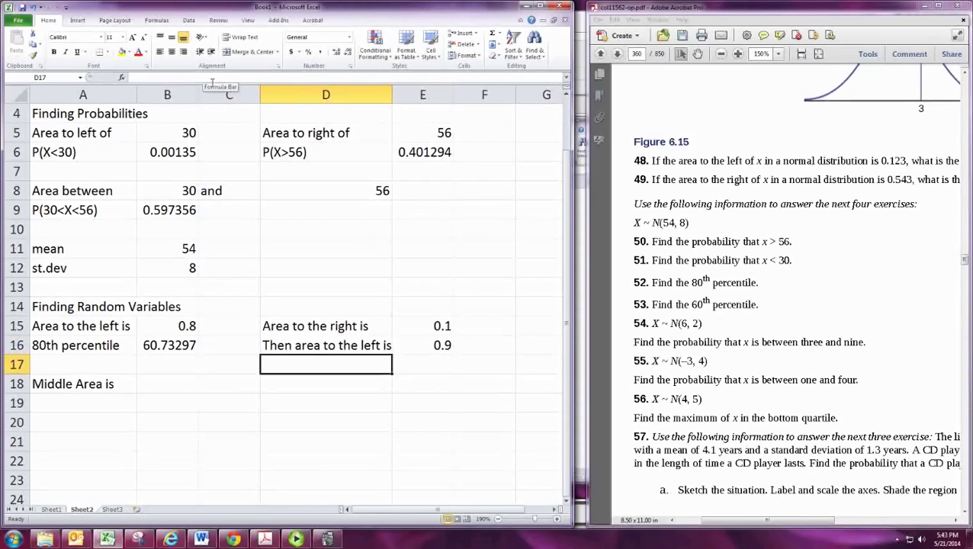
Step: Label cell D17 "Probability"
text(P)
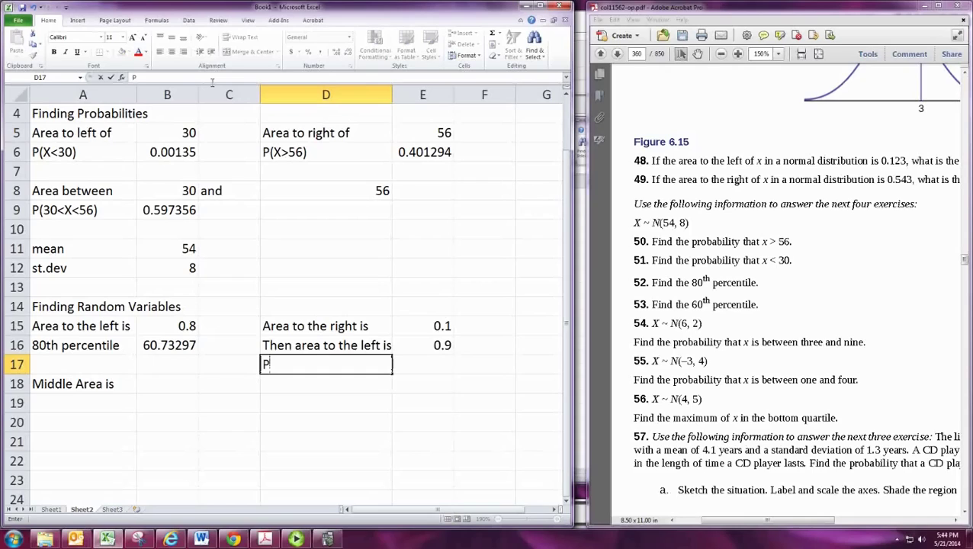
text(robabil)
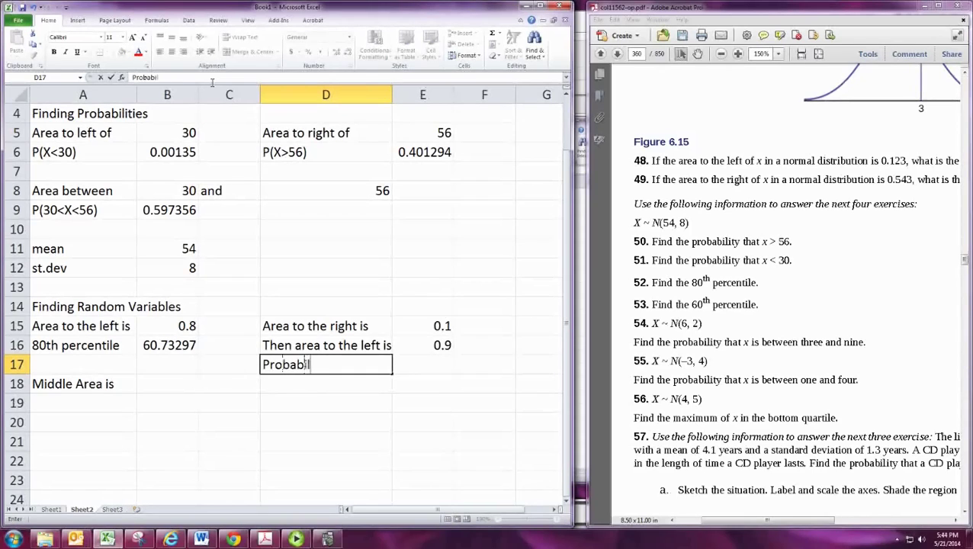
text(ity)
key(Tab)
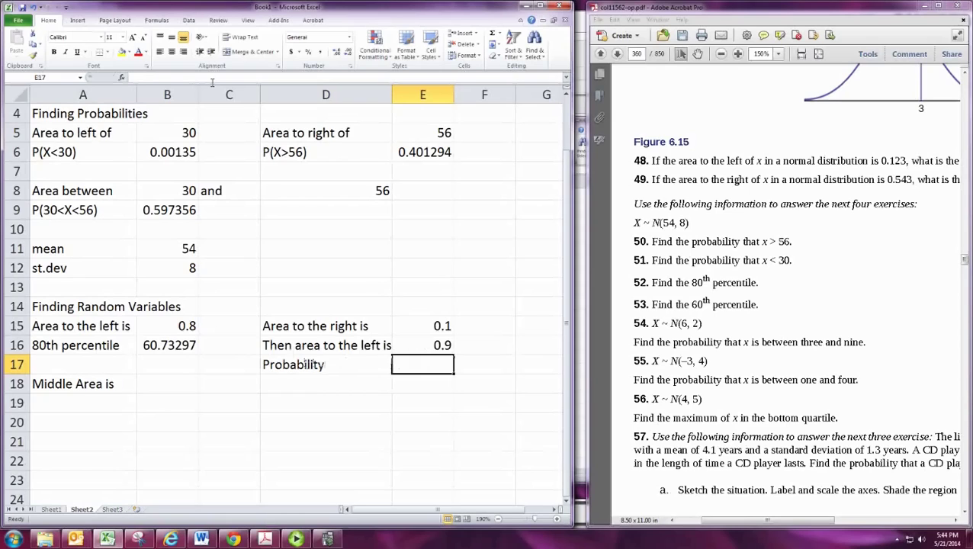
Step: Calculate the random-variable value in E17 with the formula =NORMINV(E16,B11,B12)
text(=NOR)
key(Down)
key(Down)
key(Down)
key(Down)
key(Down)
key(Tab)
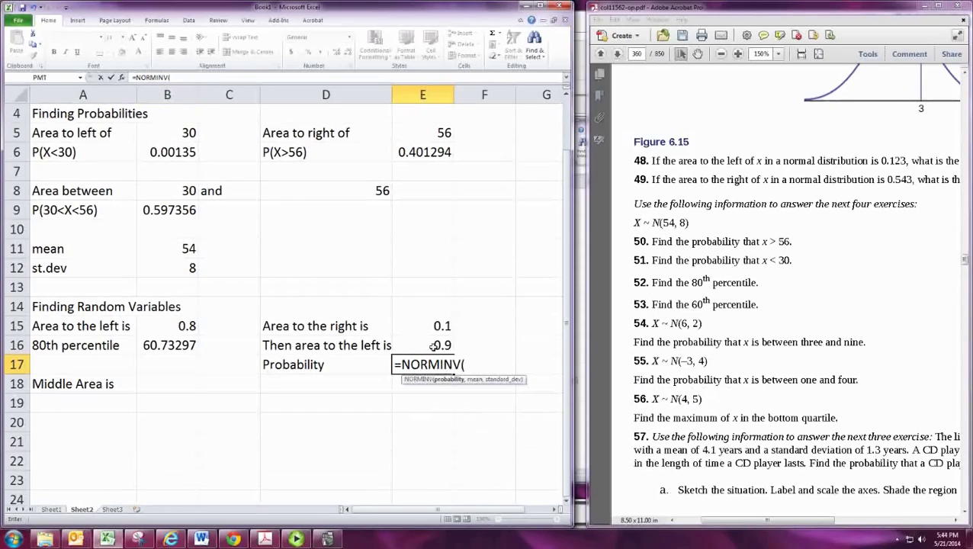
click(438, 345)
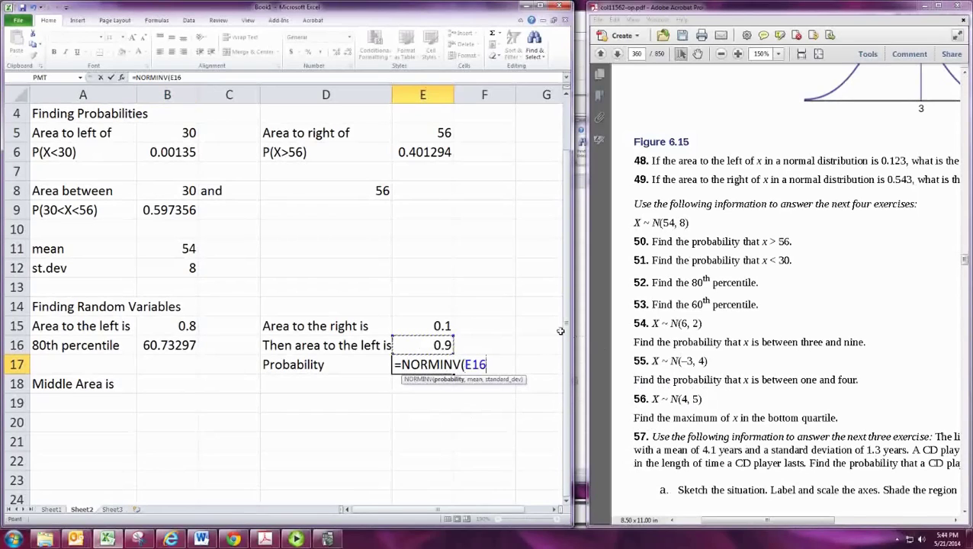
text(,)
click(153, 250)
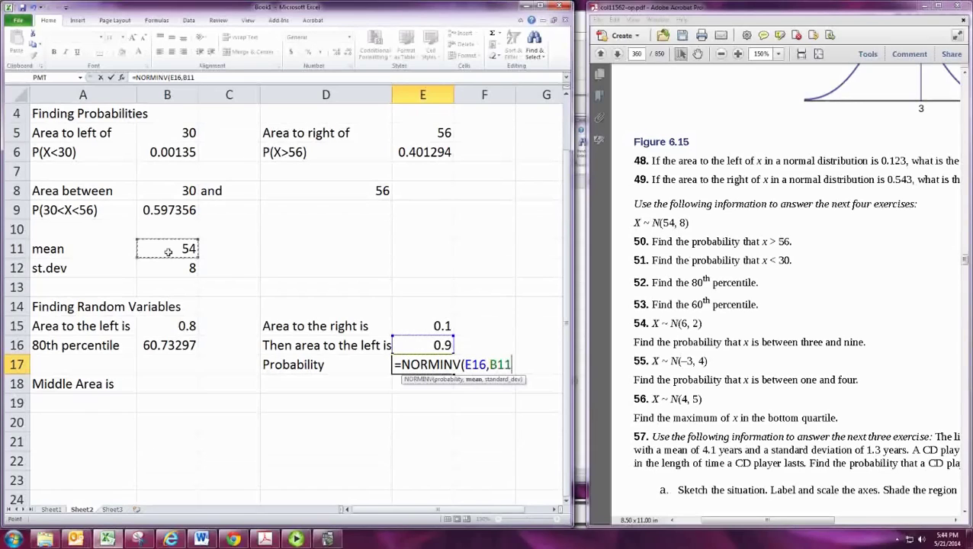
text(,)
click(177, 273)
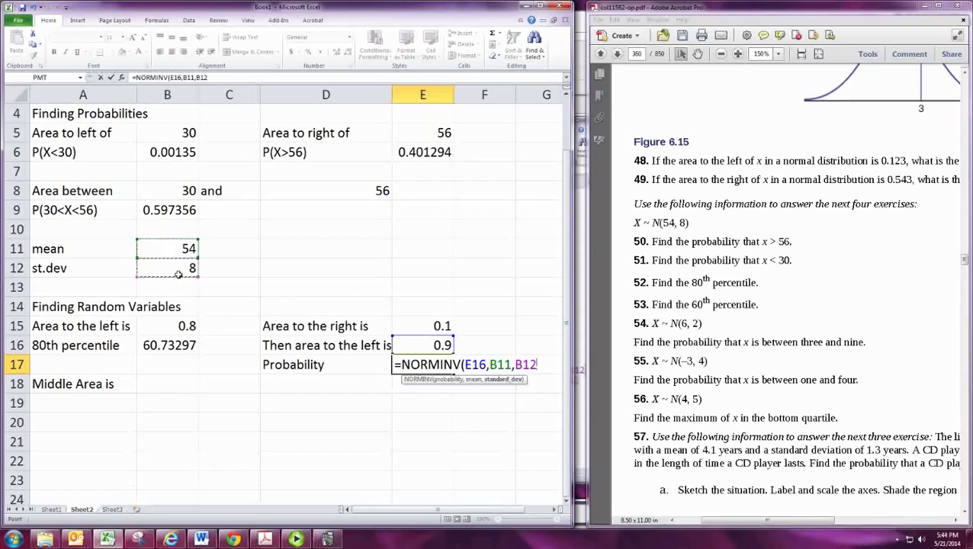
text())
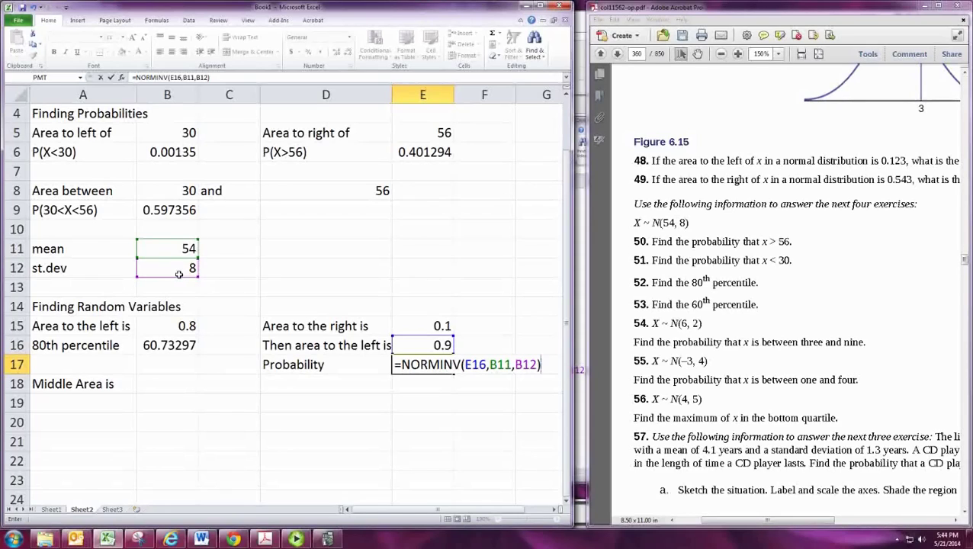
key(shift+Tab)
Step: Change the label in D17 to "X is then"
text(X)
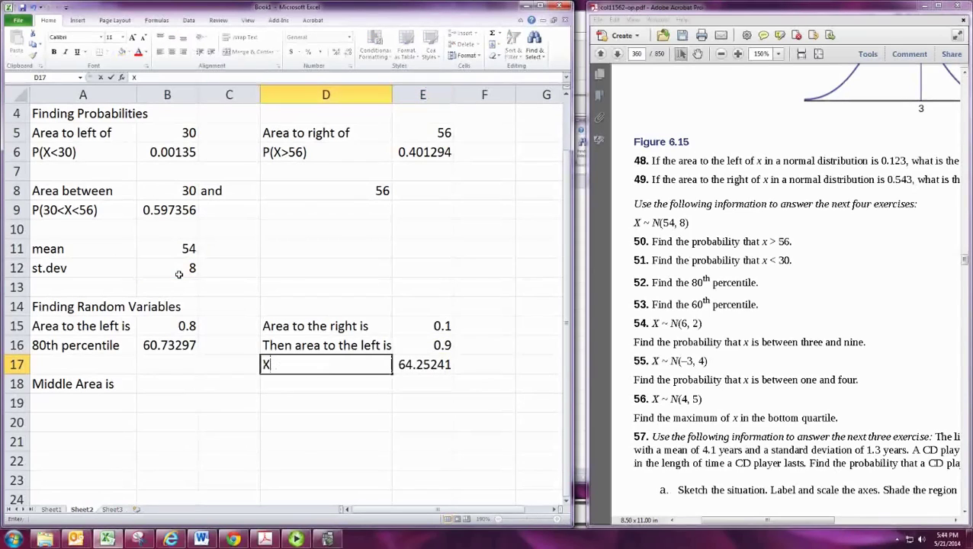
text( is thyen)
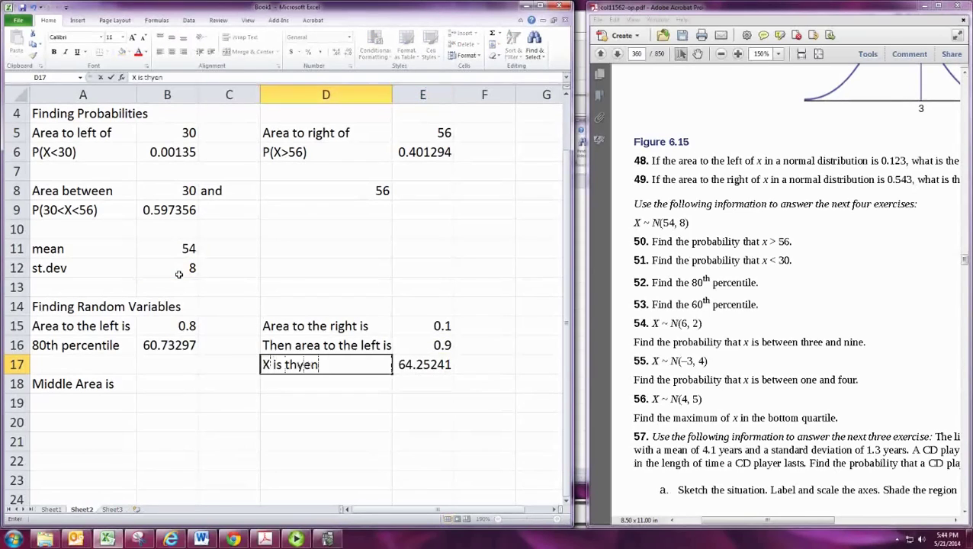
key(BackSpace)
key(BackSpace)
key(BackSpace)
text(en)
key(Up)
Step: Enter 0.9 in B18 as the middle area
key(Left)
key(Down)
key(Down)
key(Left)
key(Left)
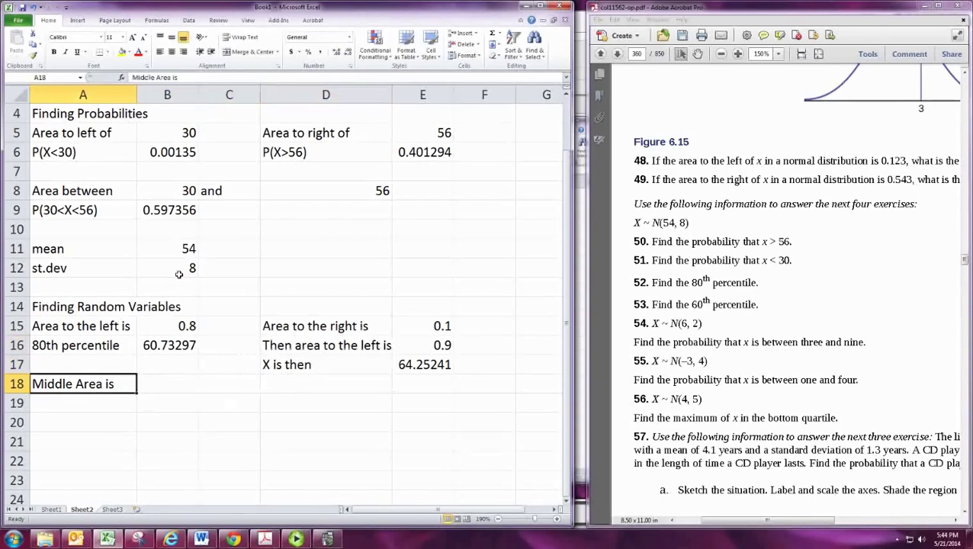
key(Down)
key(Up)
key(Right)
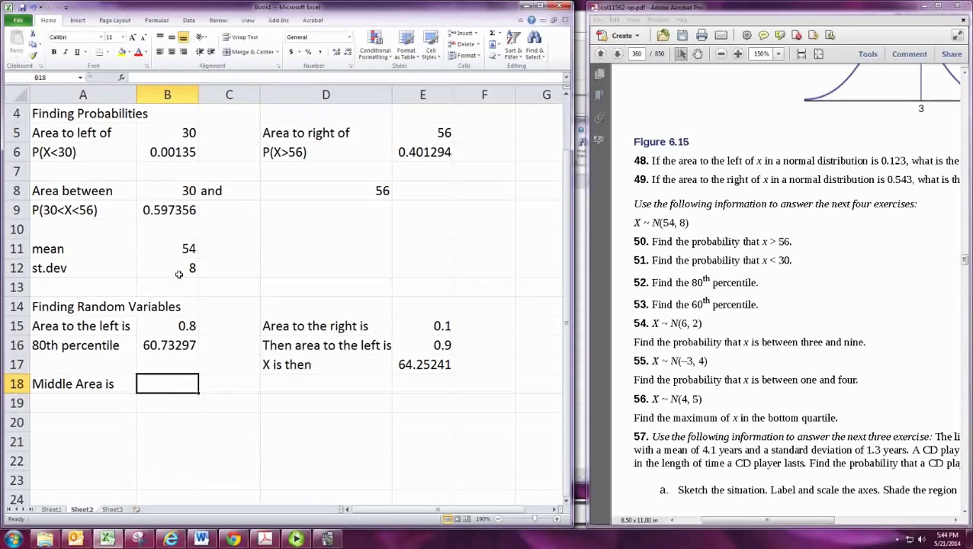
text(=)
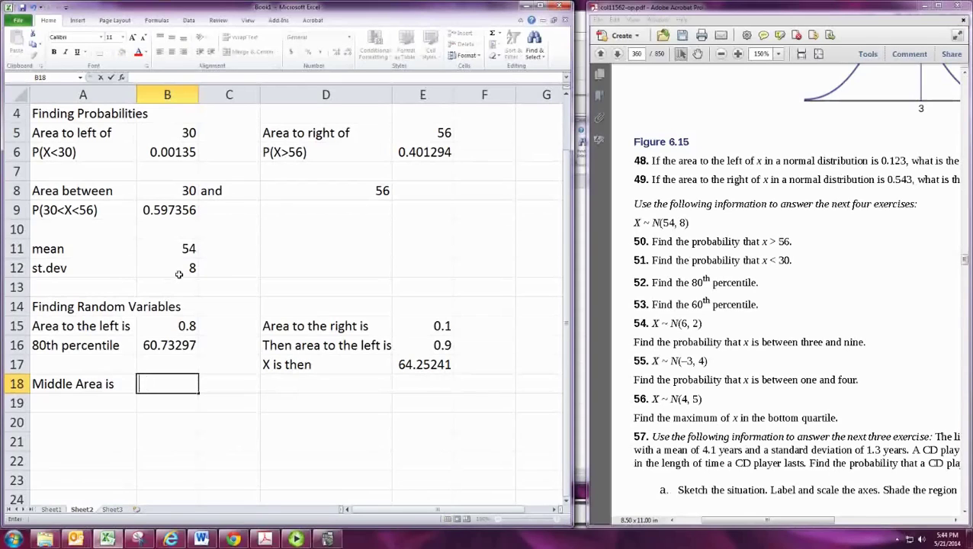
text(0.9)
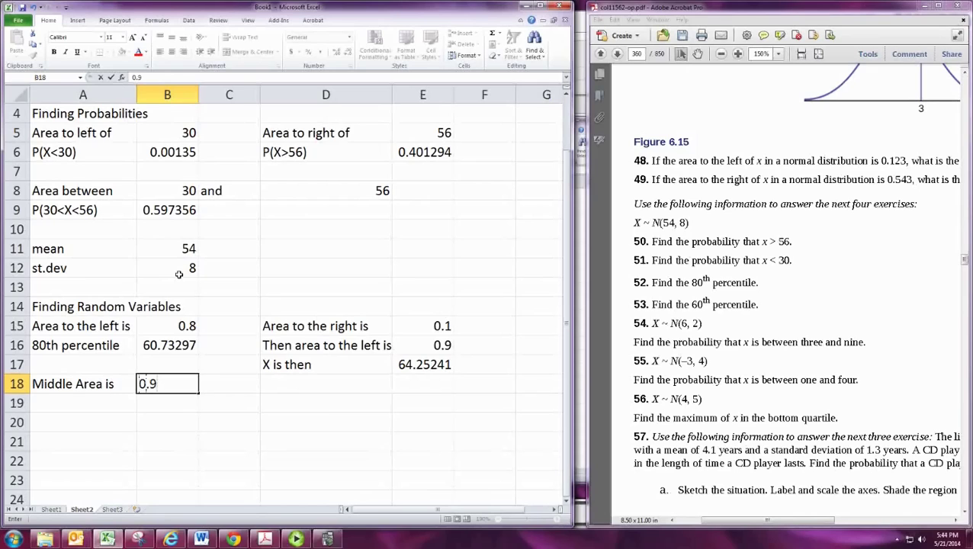
key(Return)
Step: Enter "<X<" in B19 and centre it horizontally in the cell
key(Left)
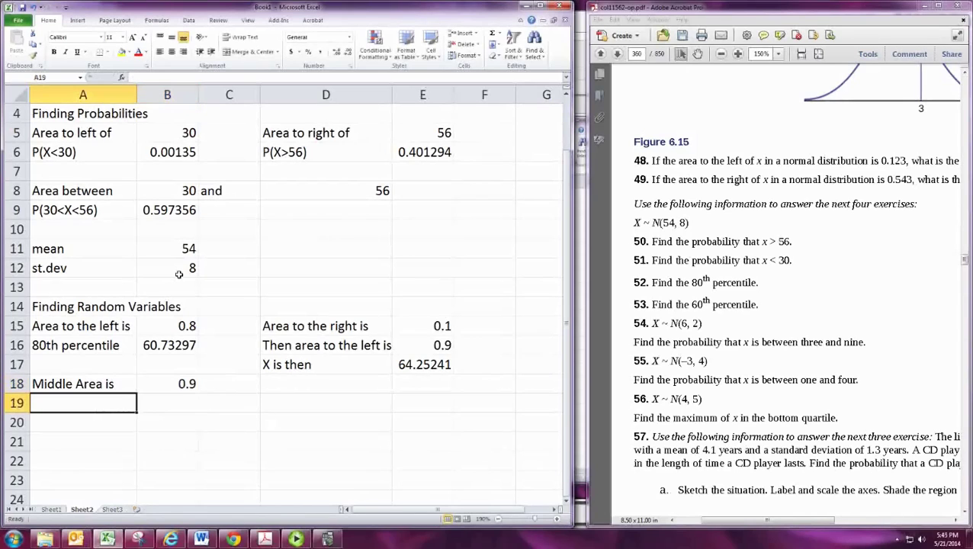
key(Right)
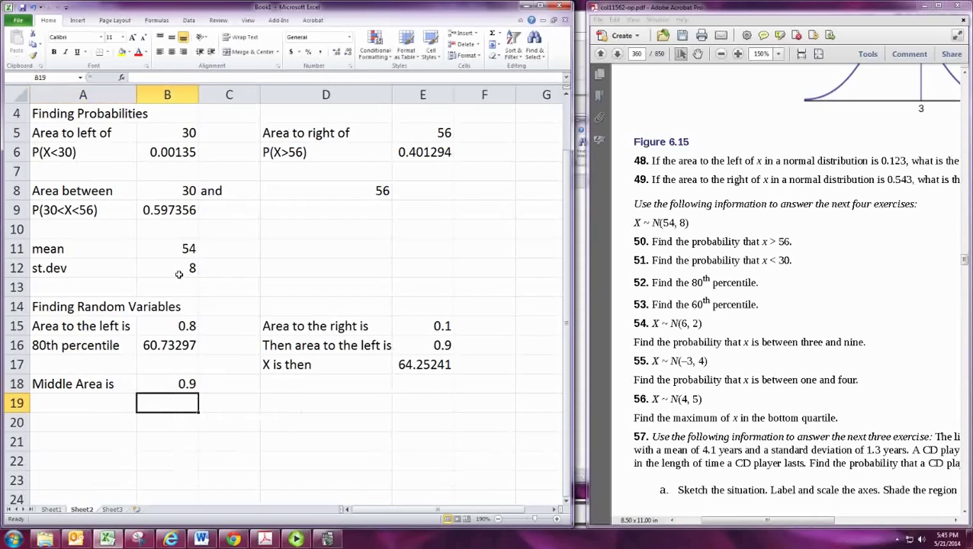
text(<X<)
key(Return)
key(Up)
click(172, 51)
Step: Move the "<X<" text from B19 down to B21
click(120, 410)
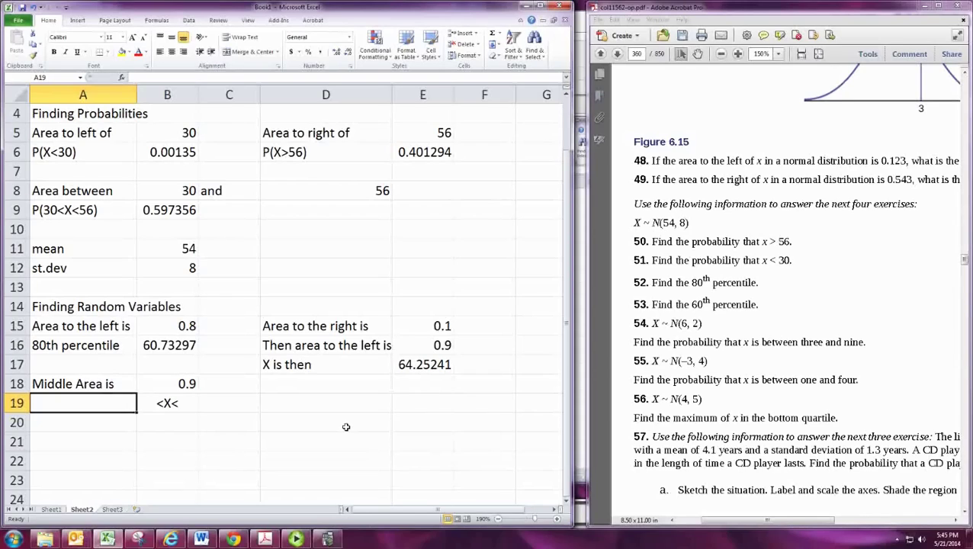
key(Right)
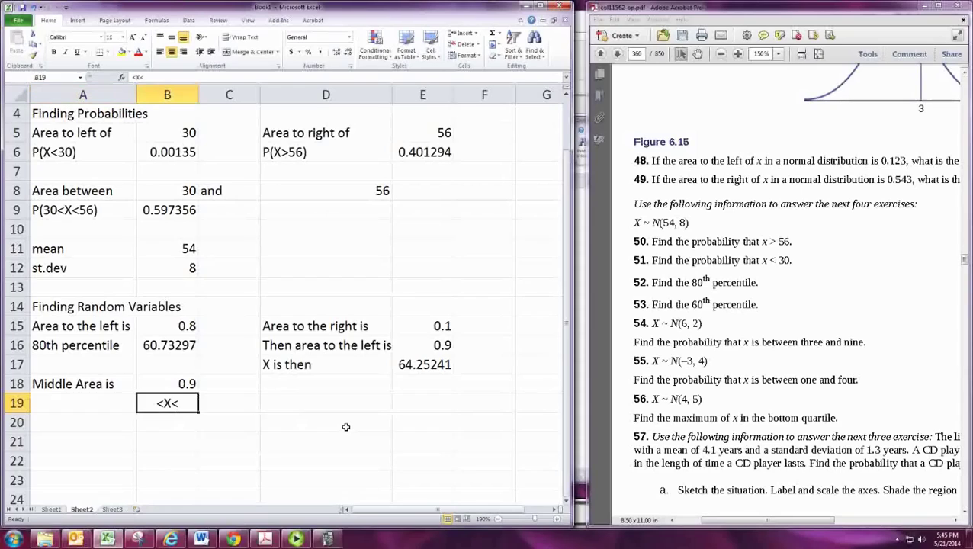
key(ctrl+x)
key(Down)
key(Down)
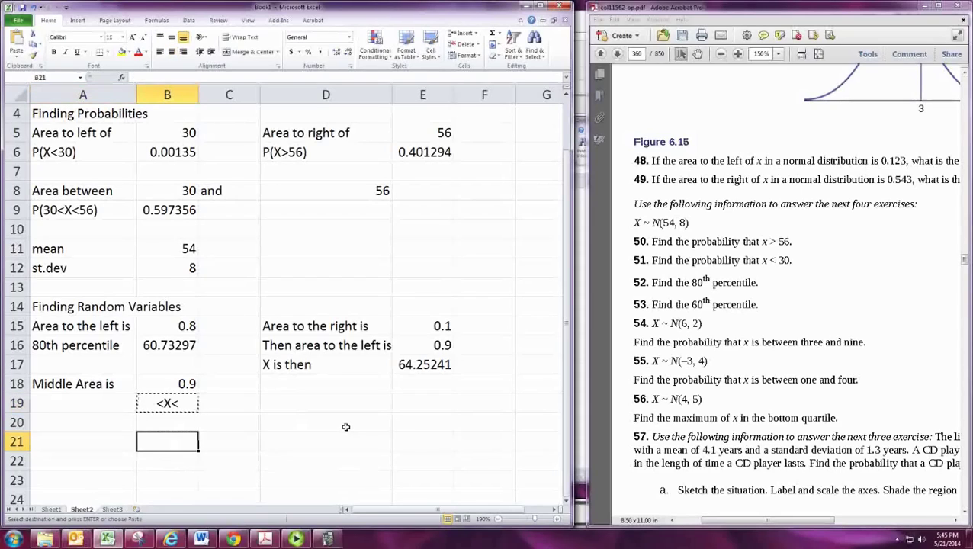
key(ctrl+v)
key(Up)
key(Up)
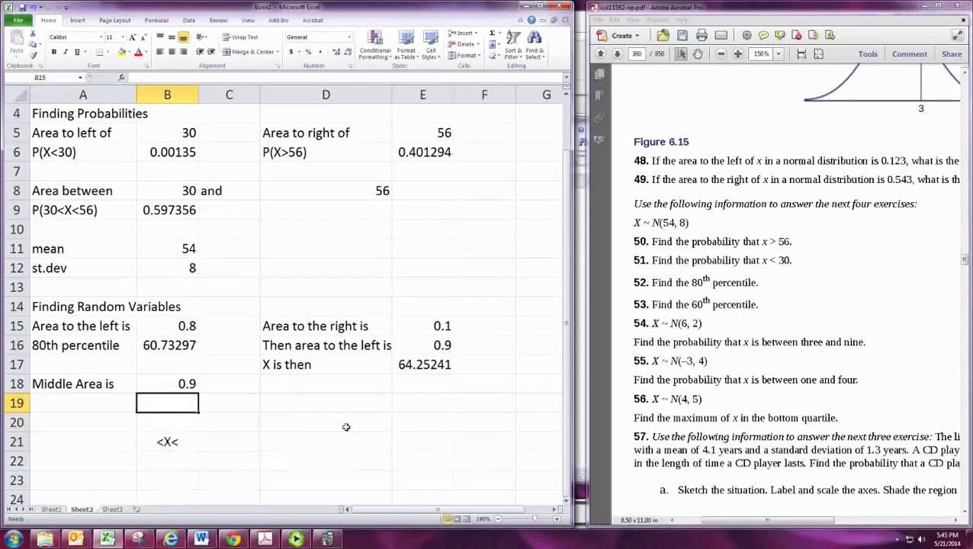
Step: Label A19 "Area of tails" and calculate it in B19 with the formula =1-B18
key(Left)
text(Area of tails)
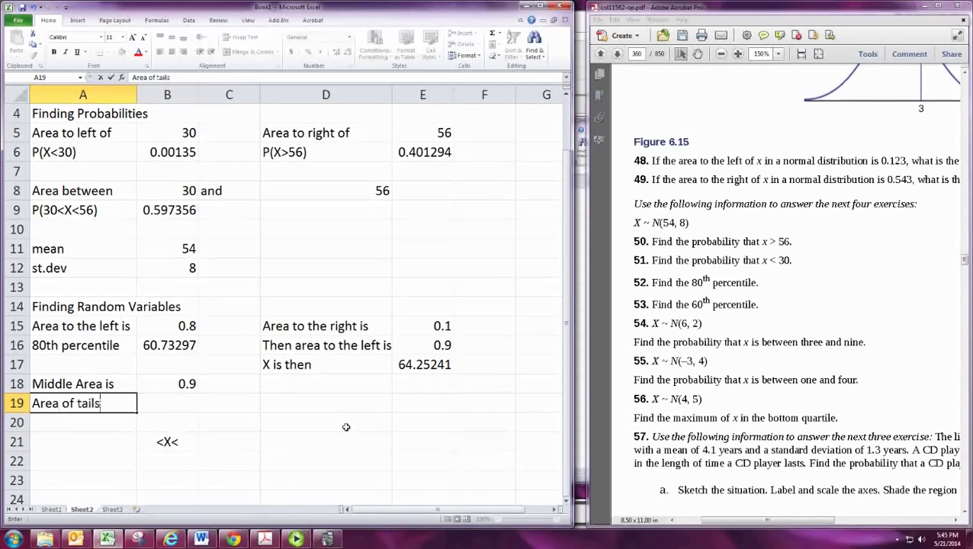
key(Tab)
text(=1-)
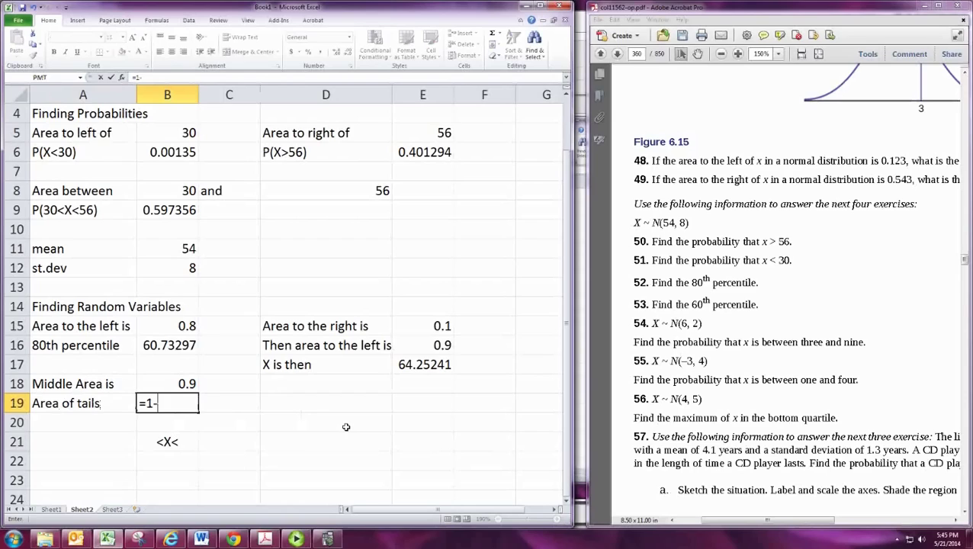
text(B18)
key(Return)
Step: Label cell A20 "Area of left tail"
text(Area of)
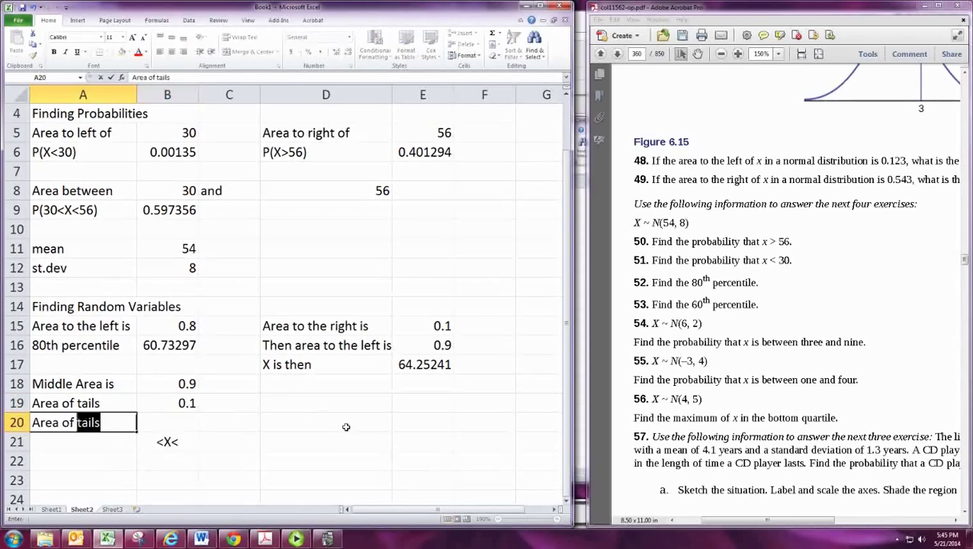
key(BackSpace)
text(ke)
key(BackSpace)
key(BackSpace)
text(ke)
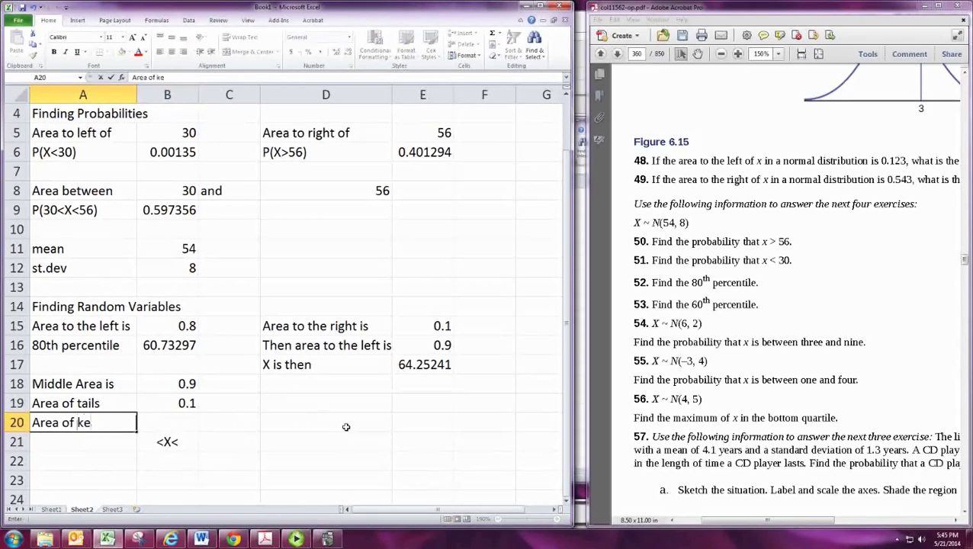
text(ft tail)
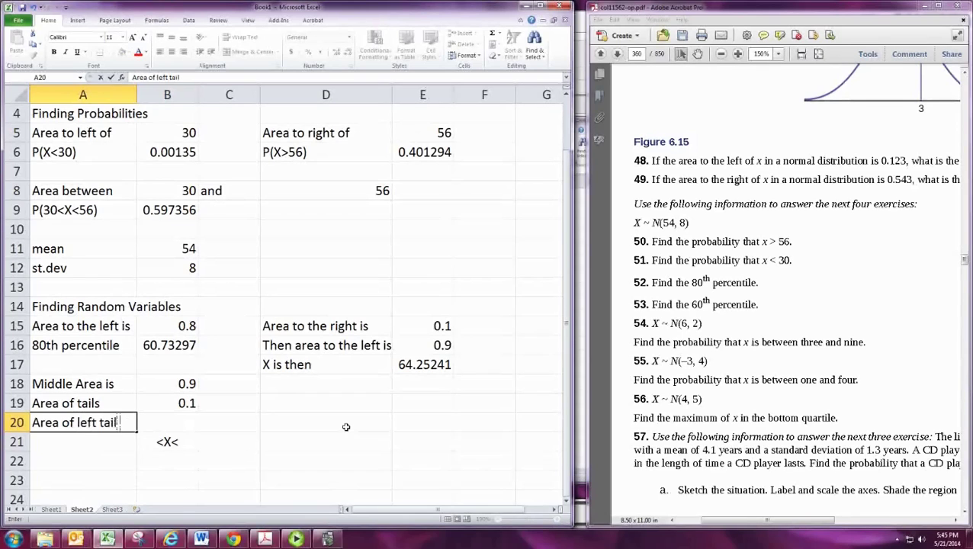
key(Tab)
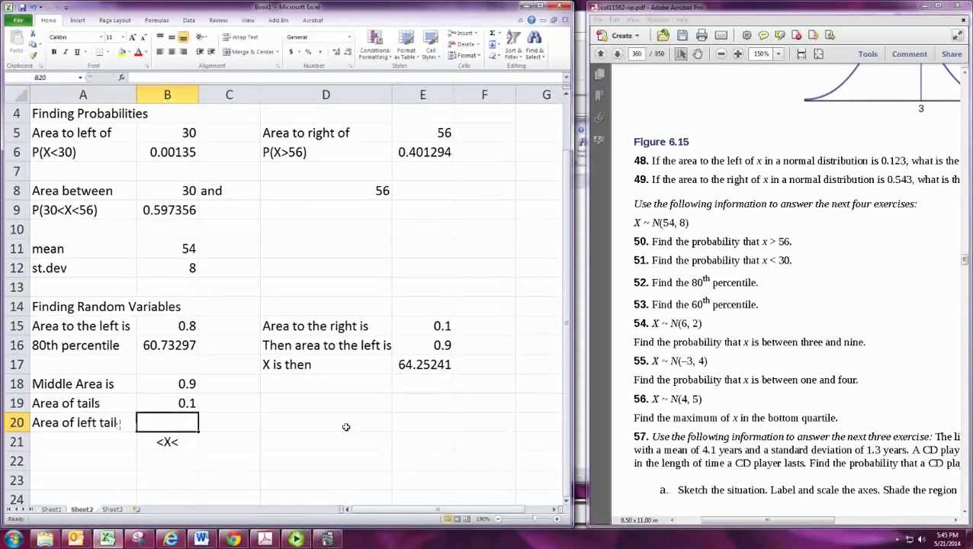
Step: Calculate the area of the left tail in B20 with the formula =B19/2
text(=)
key(Up)
text(/)
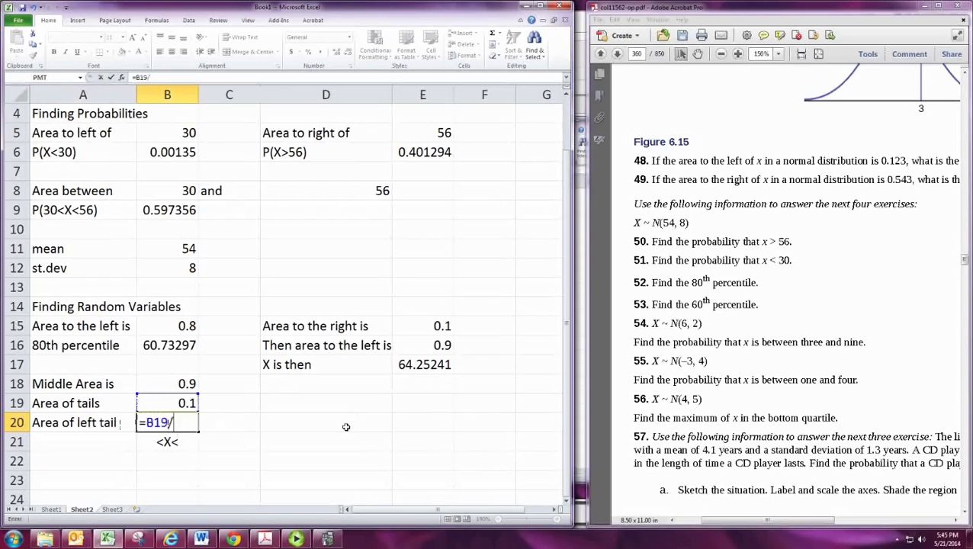
text(2)
key(Return)
Step: Move the "<X<" text from B21 down to B23 and label A21 "Area if left tail and middle"
drag(172, 445, 174, 479)
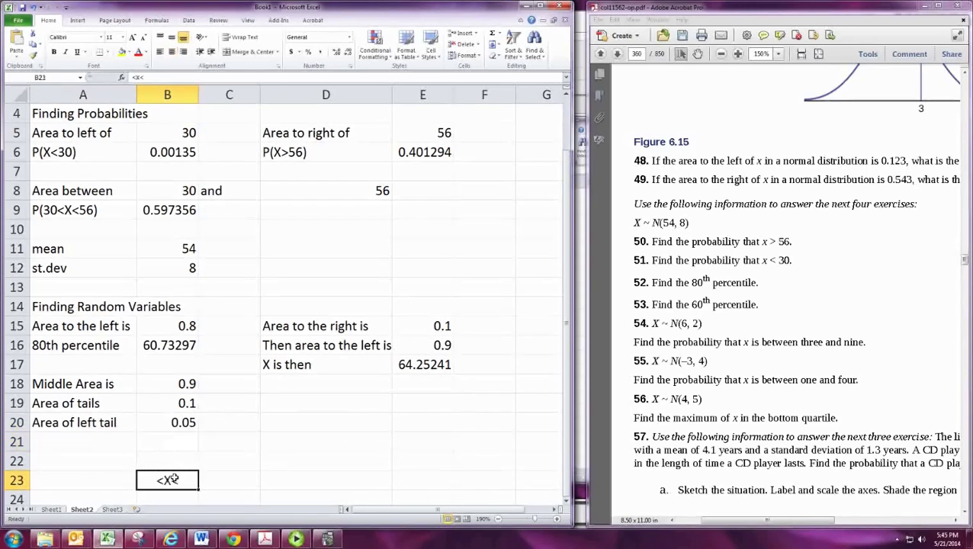
click(112, 444)
text(Area)
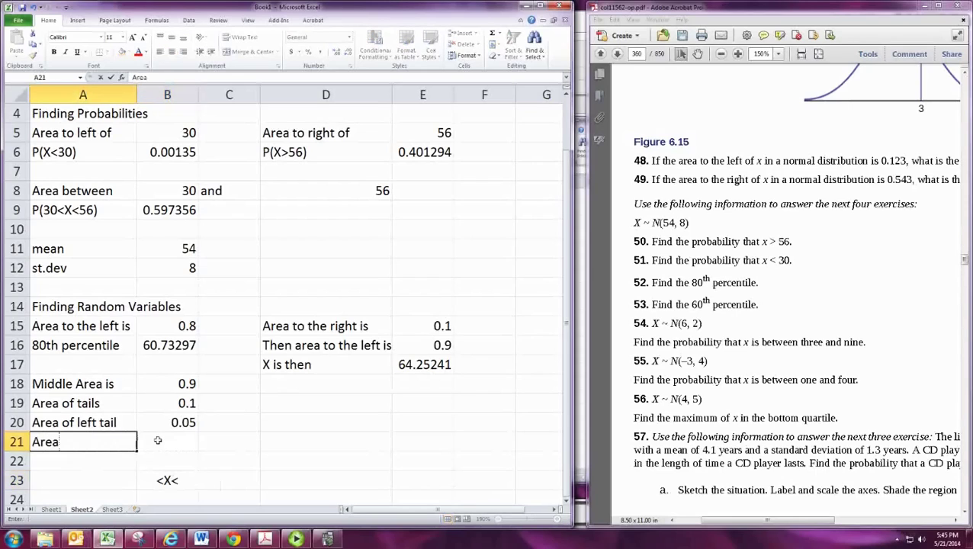
text( if left tail and mod)
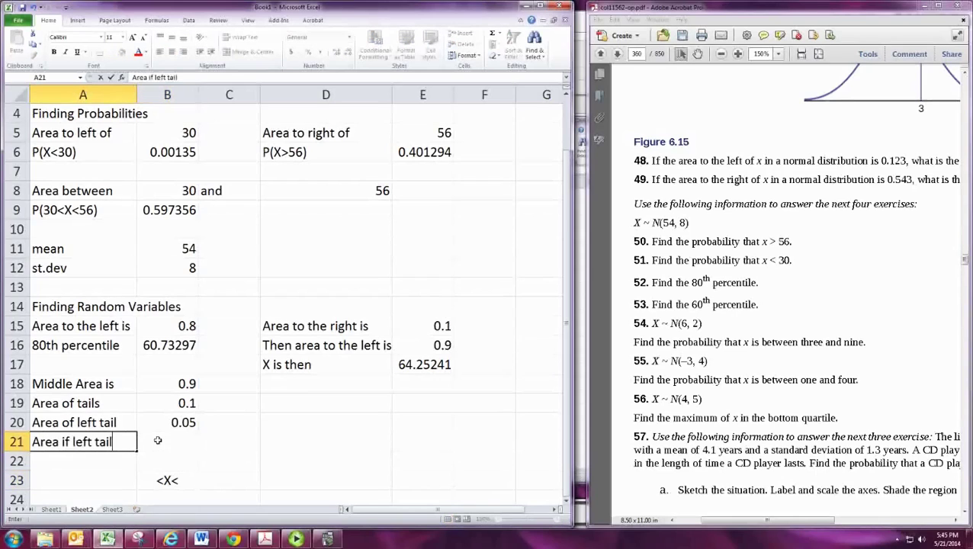
key(BackSpace)
key(BackSpace)
text(iddle)
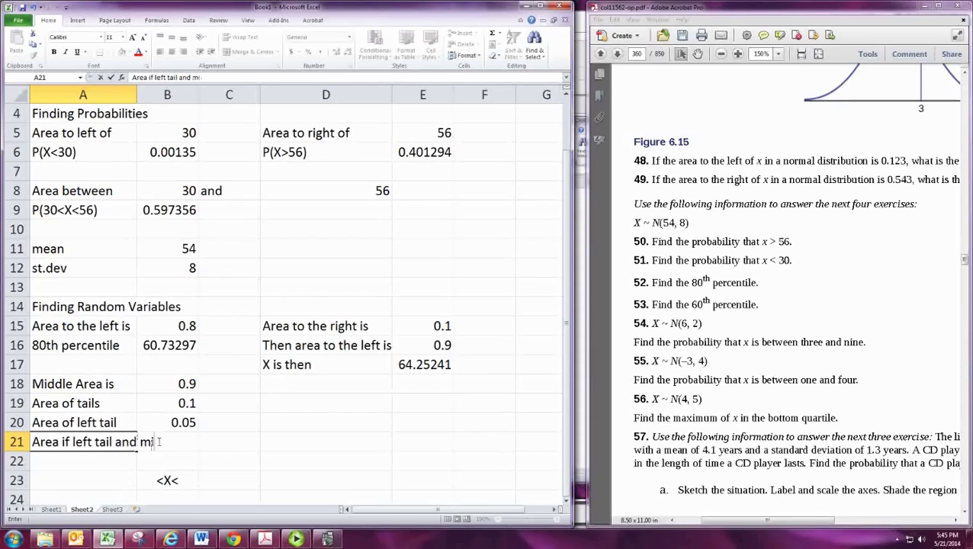
key(Return)
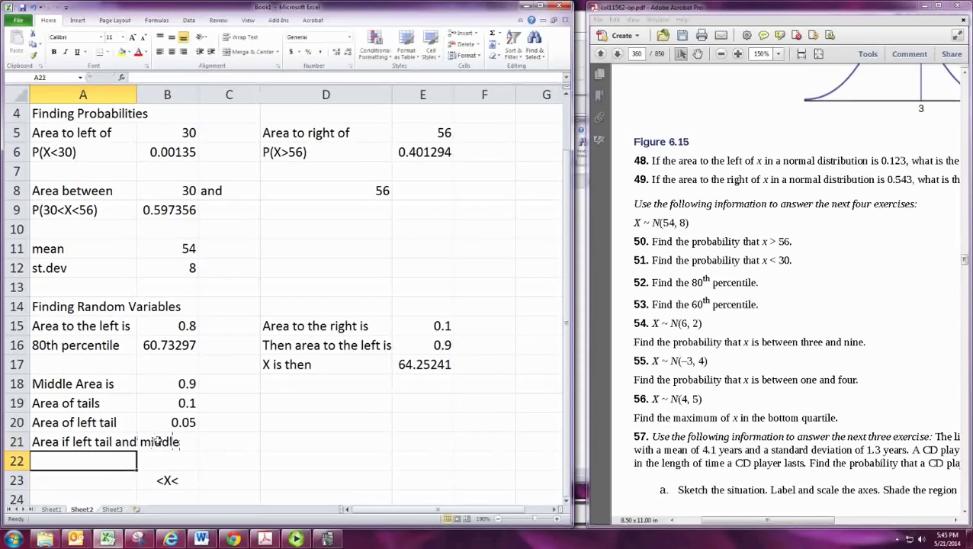
Step: Calculate the combined left tail and middle area in C21 with the formula =B20+B18
key(Up)
key(Right)
key(Right)
text(=B20+C18)
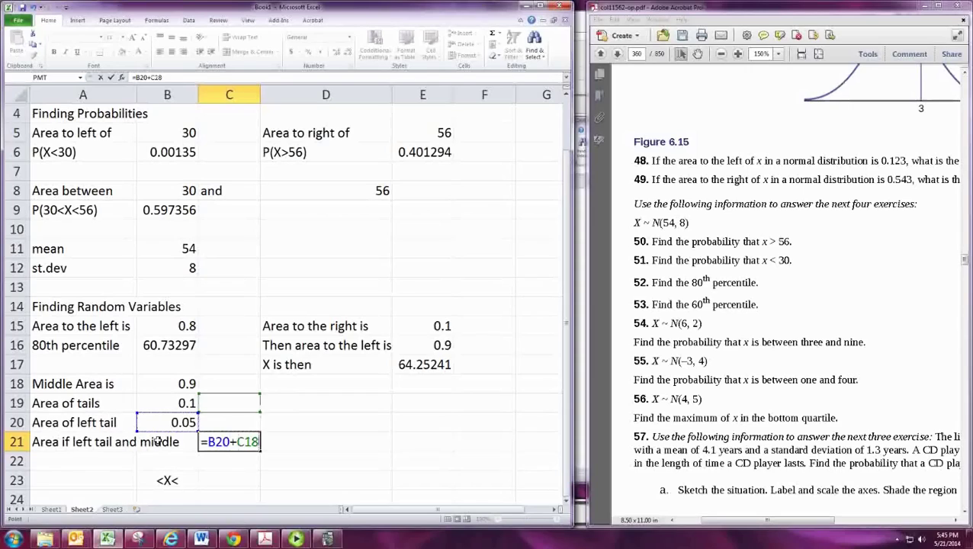
key(Left)
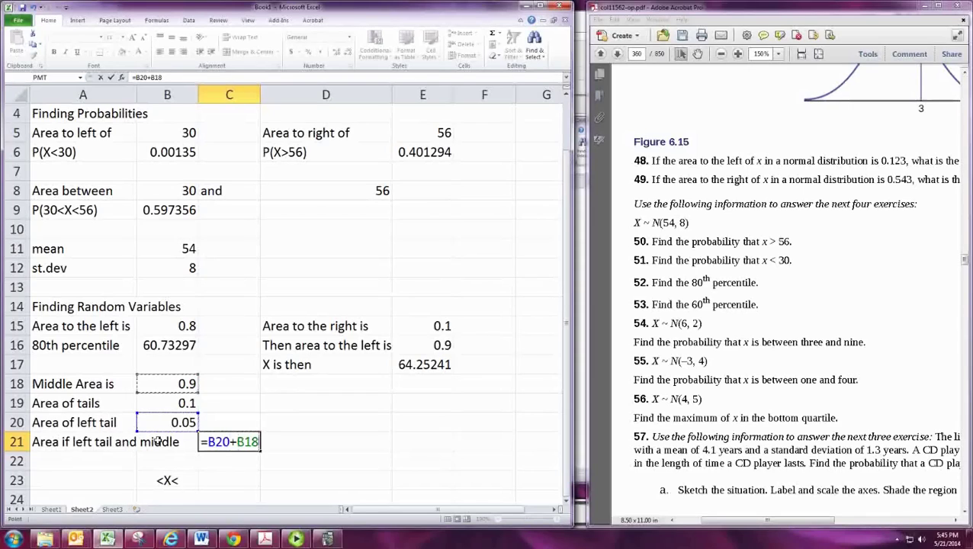
key(Return)
Step: Calculate the lower X value in A23 with the formula =NORMINV(B20,B11,B12)
key(Return)
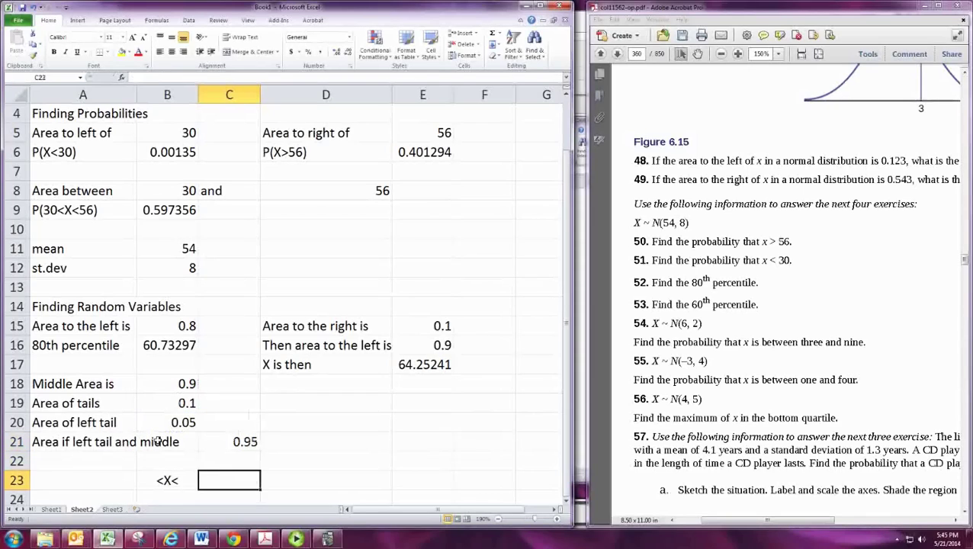
key(Left)
key(Left)
scroll(169, 367, down, 2)
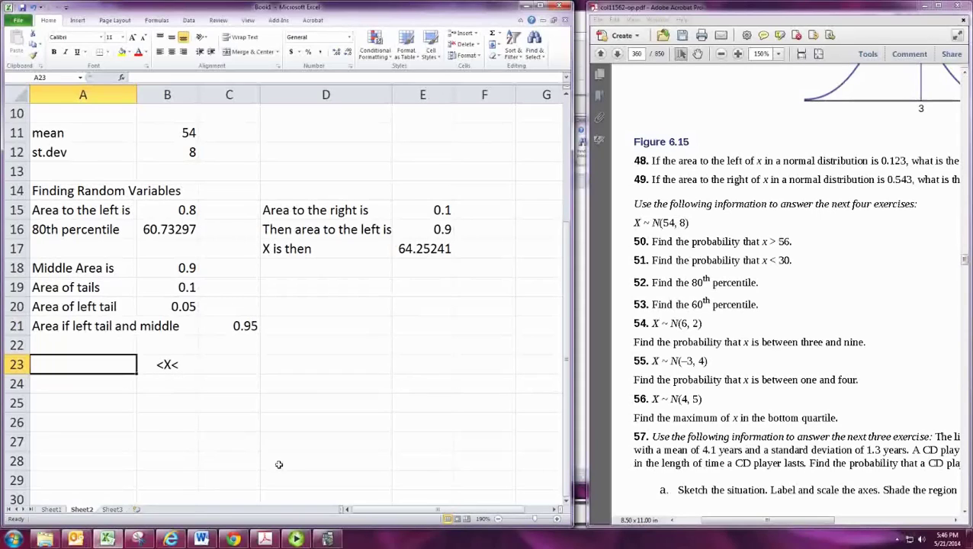
text(=NOR)
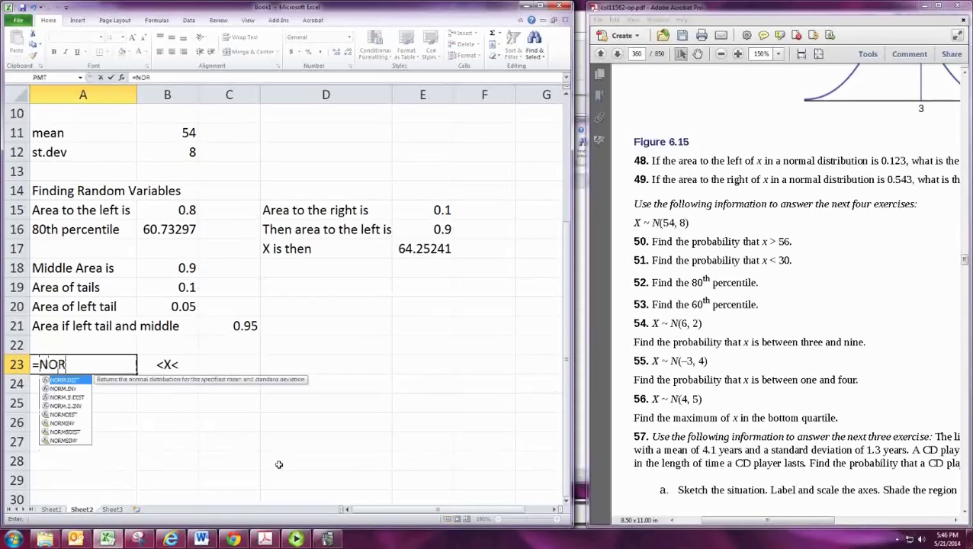
text(MINV()
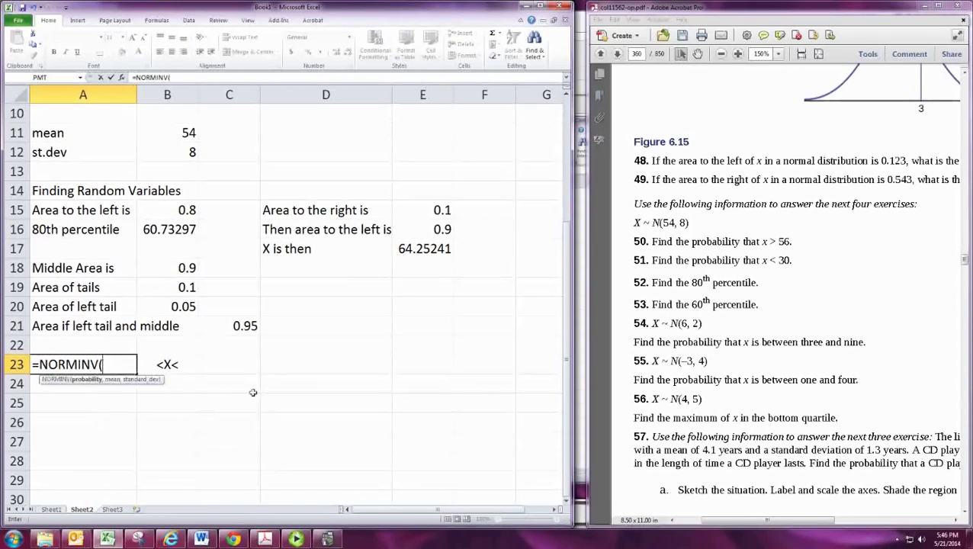
click(168, 313)
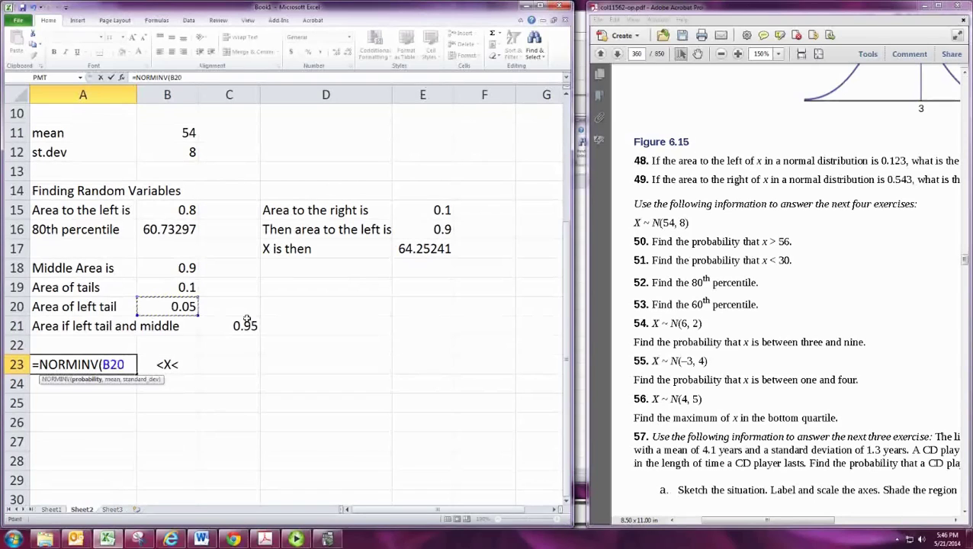
text(,)
click(167, 143)
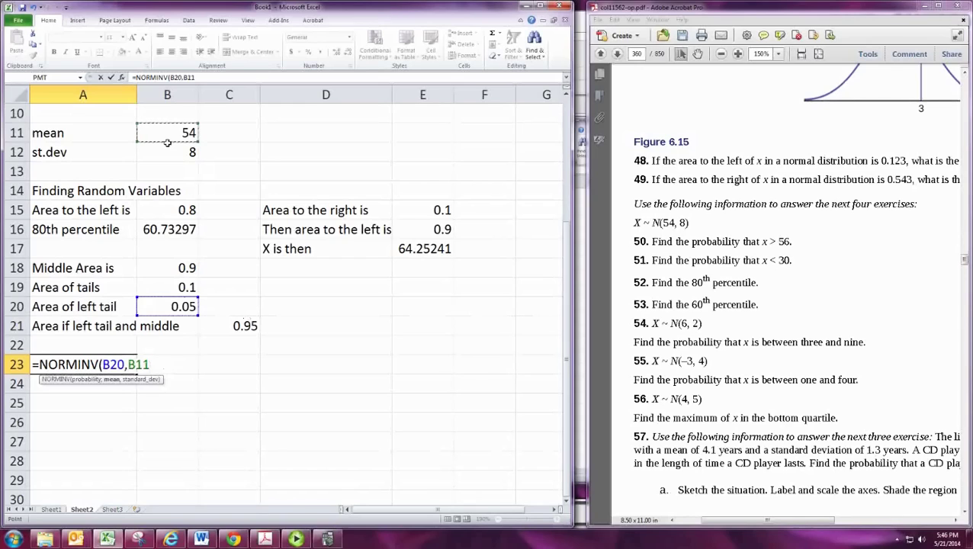
text(,)
click(172, 155)
text())
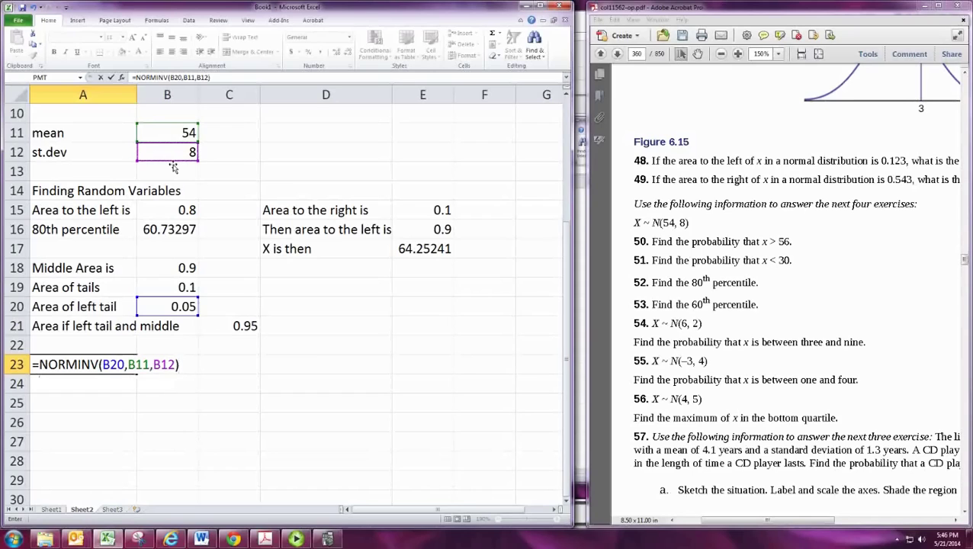
key(Return)
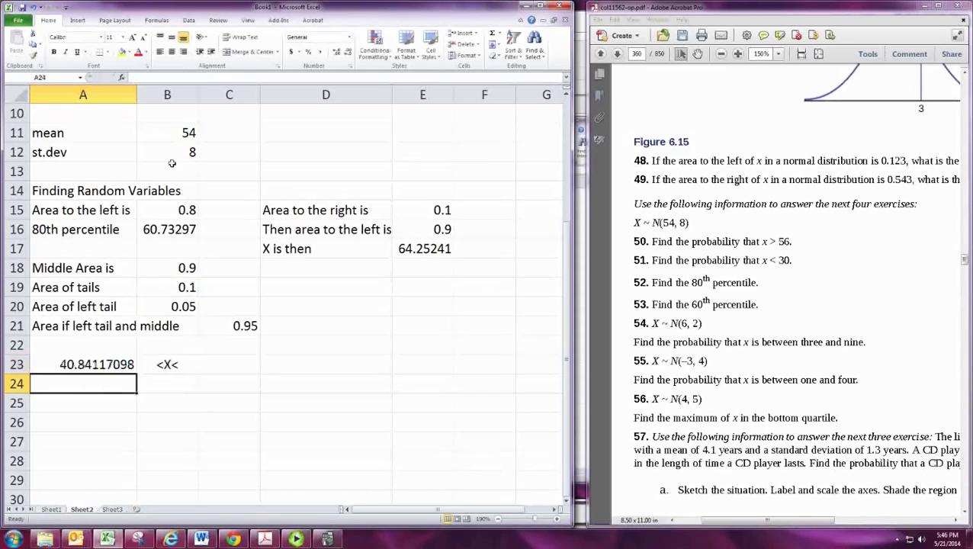
Step: Calculate the upper X value in C23 with the formula =NORMINV(C21,B11,B12)
key(Right)
key(Right)
key(Up)
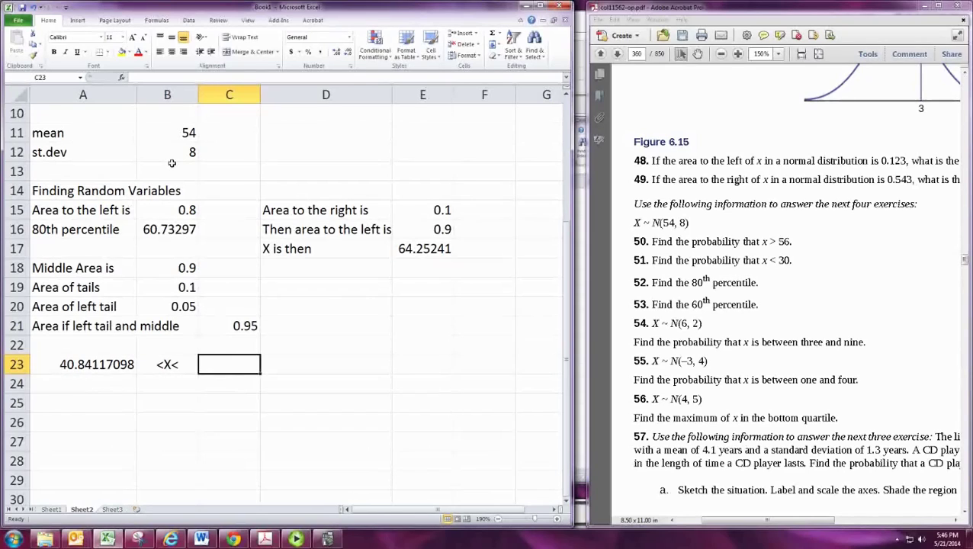
text(=NORM)
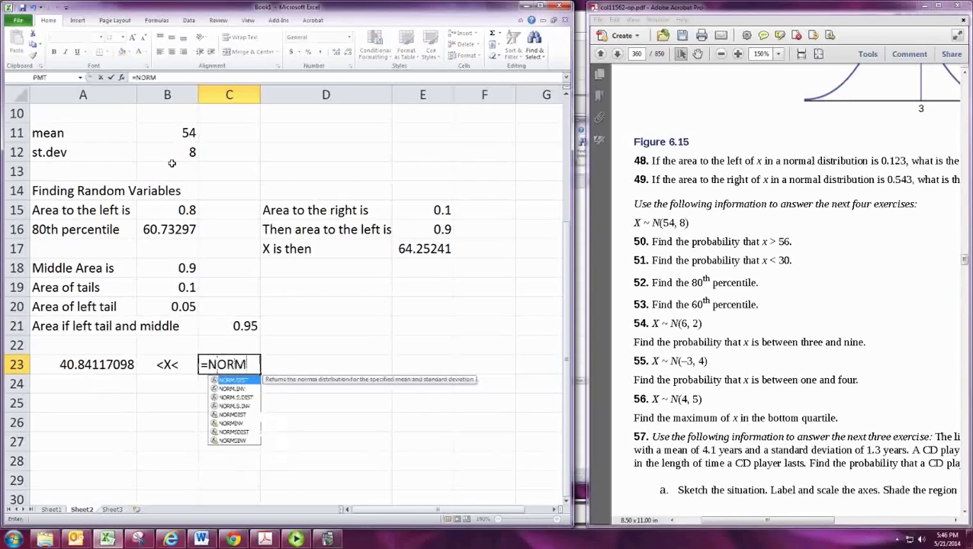
key(Down)
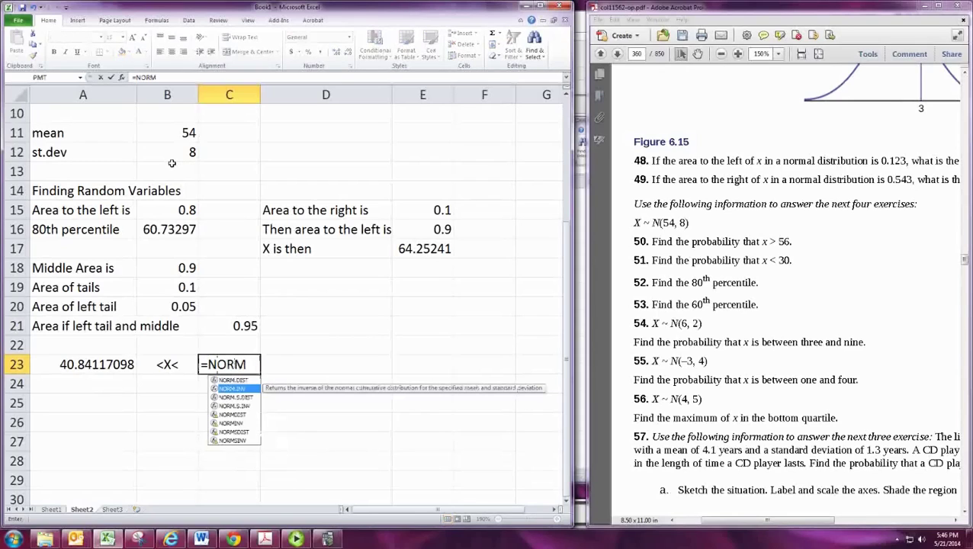
text(INV()
click(229, 326)
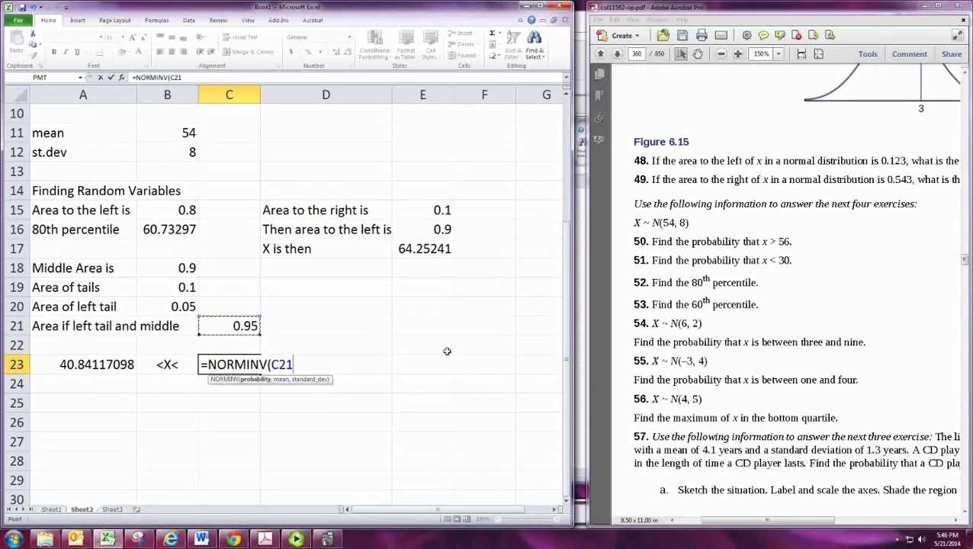
text(,)
click(183, 140)
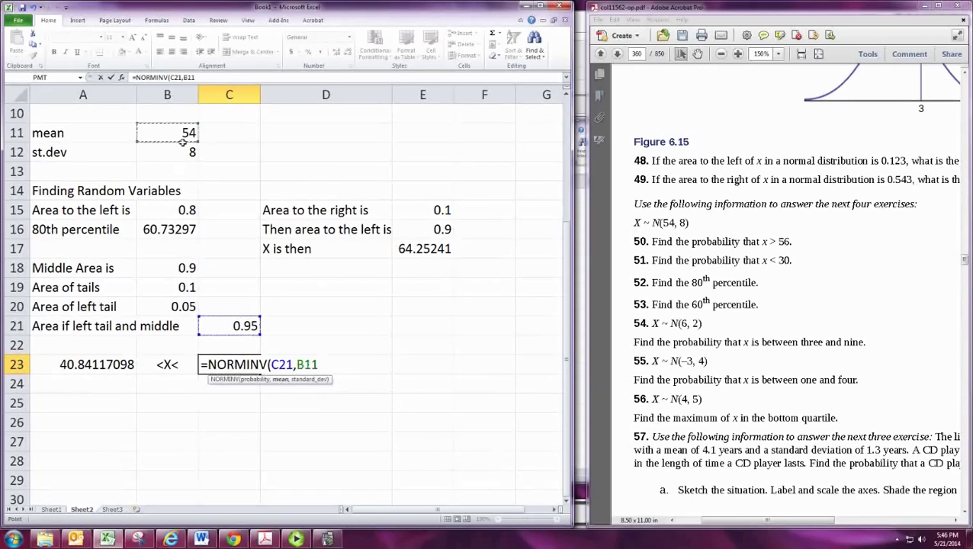
text(,)
click(171, 156)
text())
key(Return)
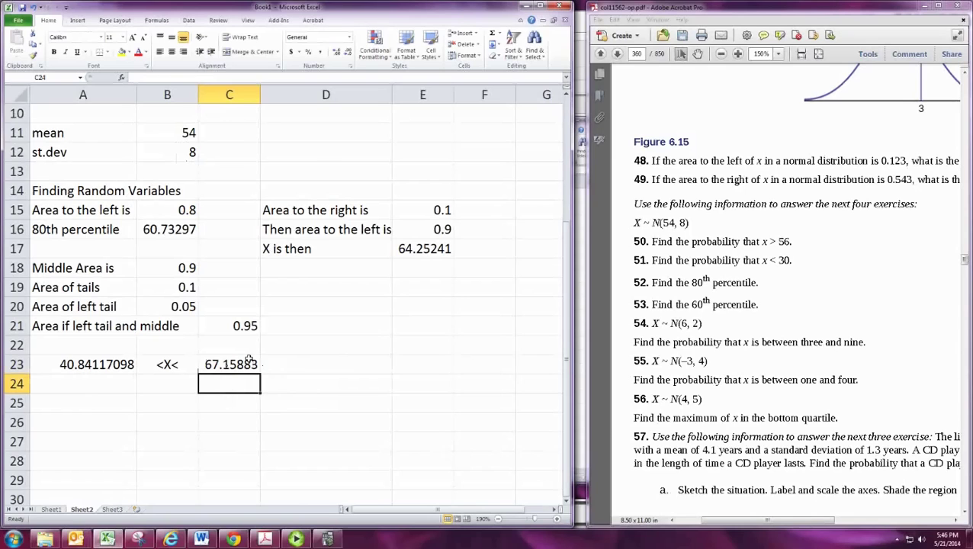
Step: Apply the Input cell style to the given areas in B18, B15 and E15
click(167, 267)
scroll(171, 271, up, 1)
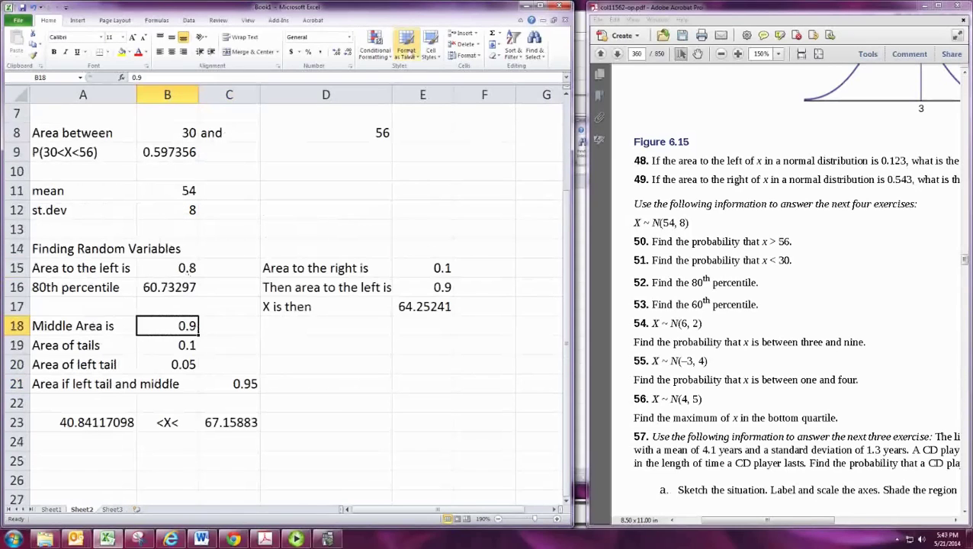
click(431, 46)
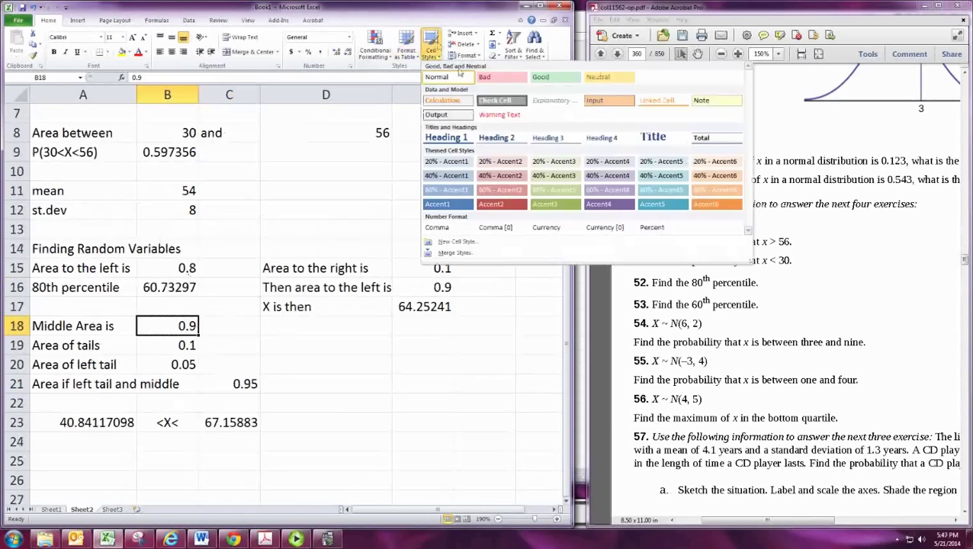
click(619, 101)
key(Up)
key(Up)
key(Up)
click(430, 46)
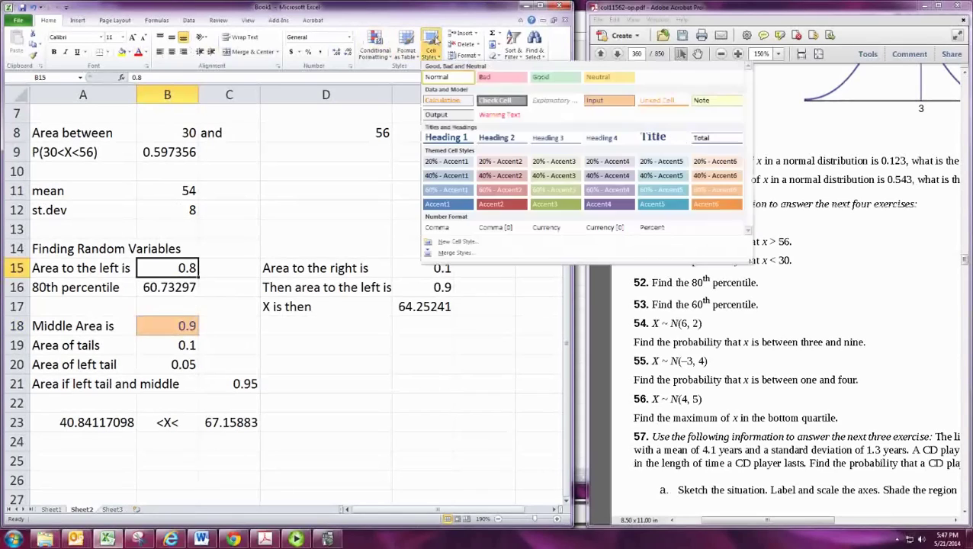
click(594, 100)
click(429, 265)
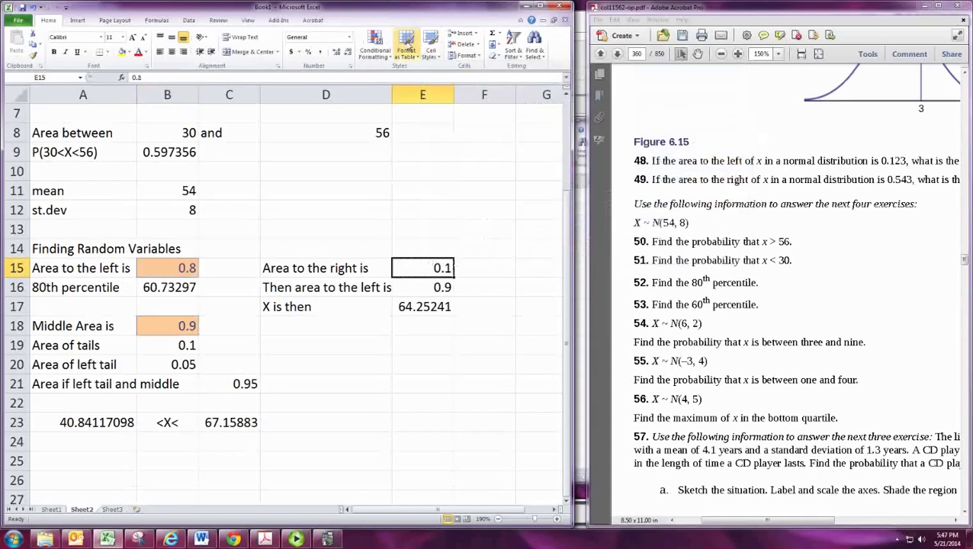
click(431, 45)
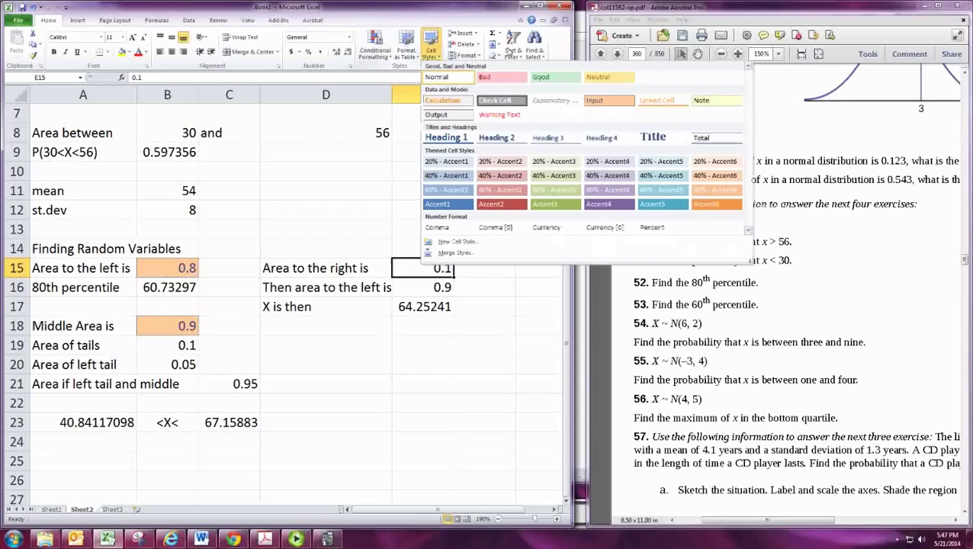
click(610, 100)
Step: Apply the Input cell style to the second mean and standard deviation in B11:B12
scroll(228, 163, up, 1)
drag(183, 249, 190, 267)
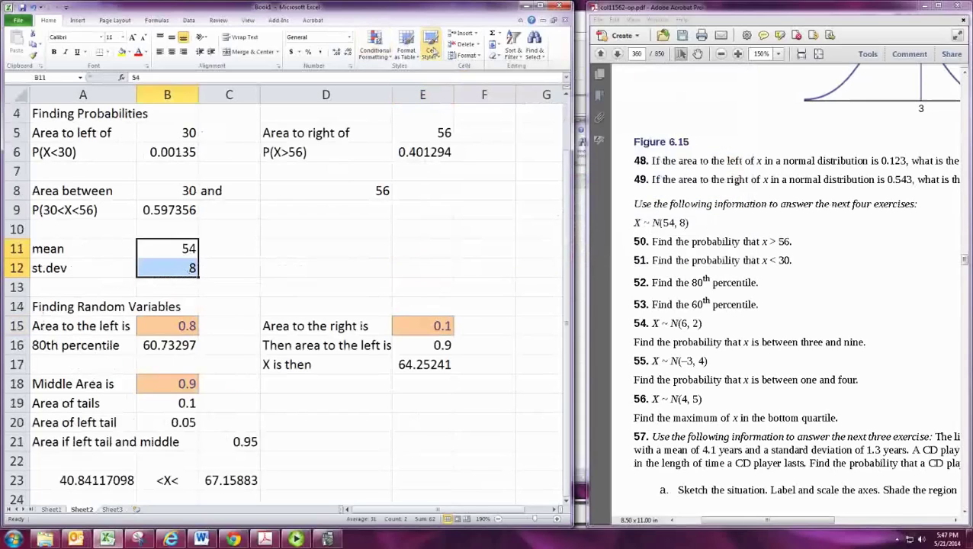
click(431, 47)
click(610, 100)
Step: Apply the Input cell style to the boundary values in B8, D8, E5 and B5 under Finding Probabilities
scroll(235, 222, up, 1)
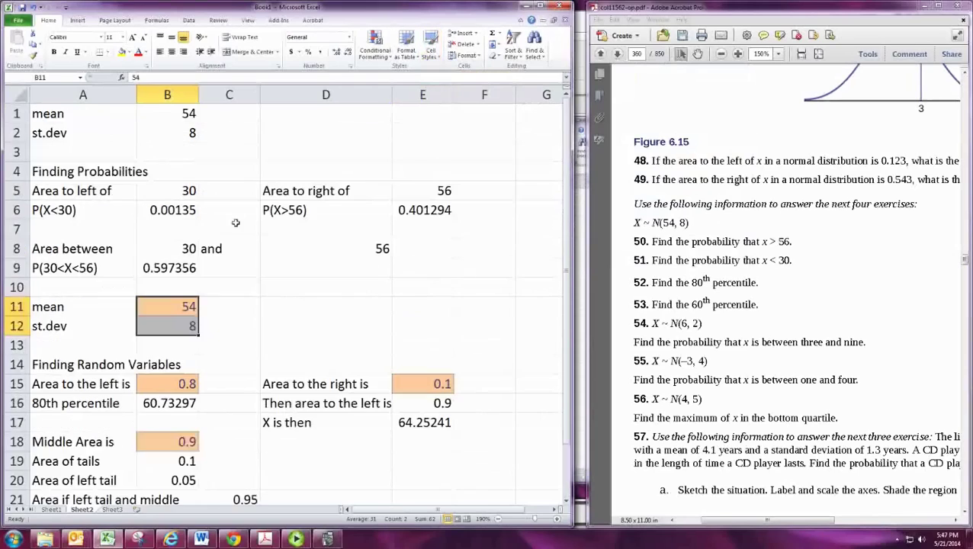
click(173, 254)
click(431, 46)
click(584, 103)
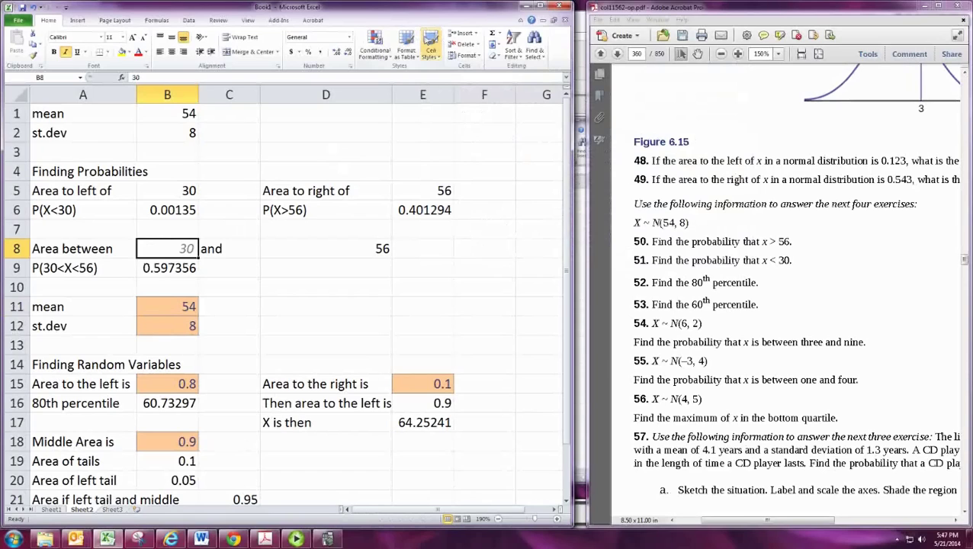
click(325, 249)
click(430, 47)
click(599, 102)
click(424, 191)
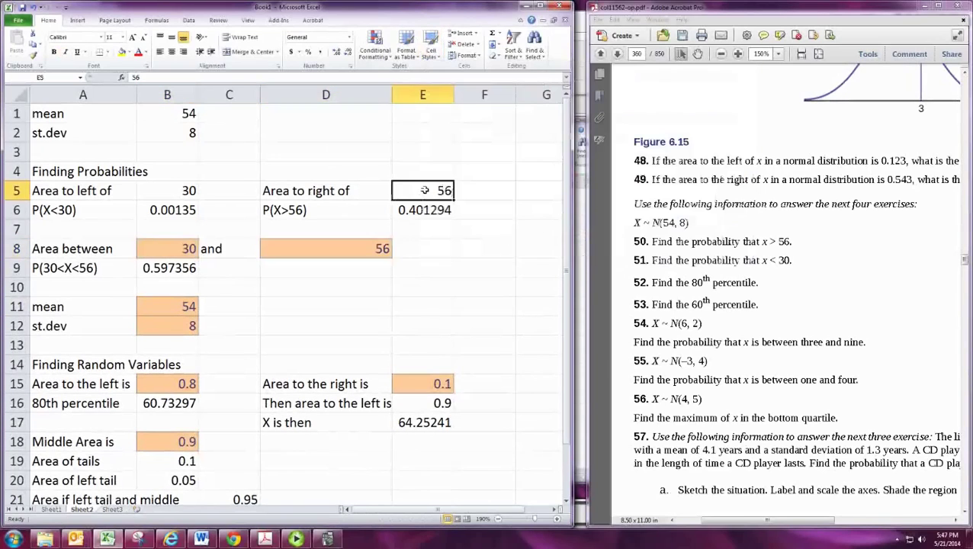
click(431, 47)
click(598, 102)
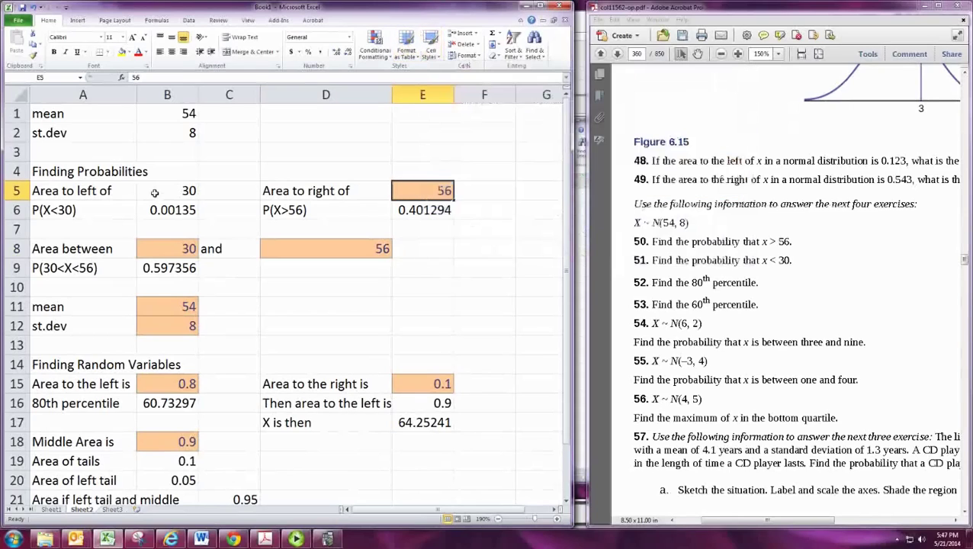
Step: Apply the Input cell style to the first mean and standard deviation in B1:B2
drag(167, 113, 167, 133)
click(431, 47)
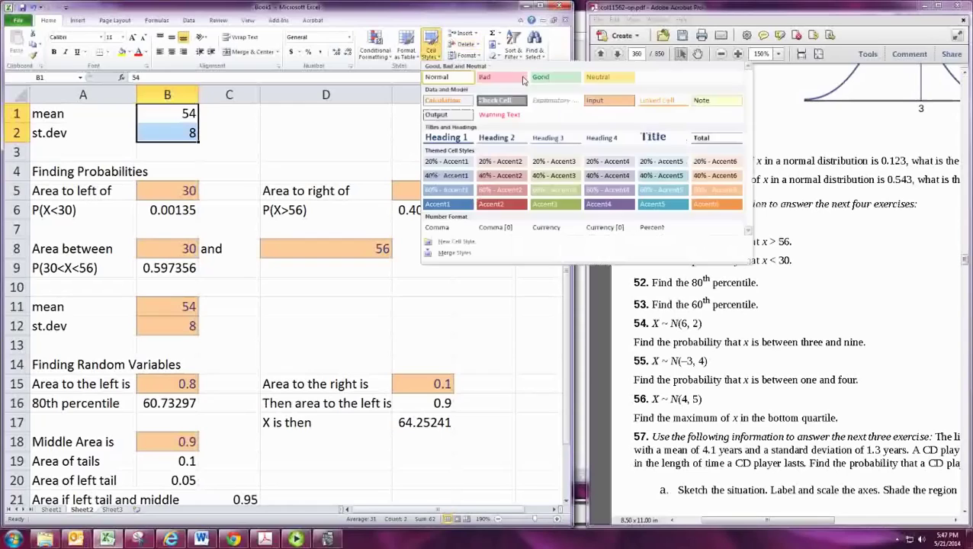
click(599, 102)
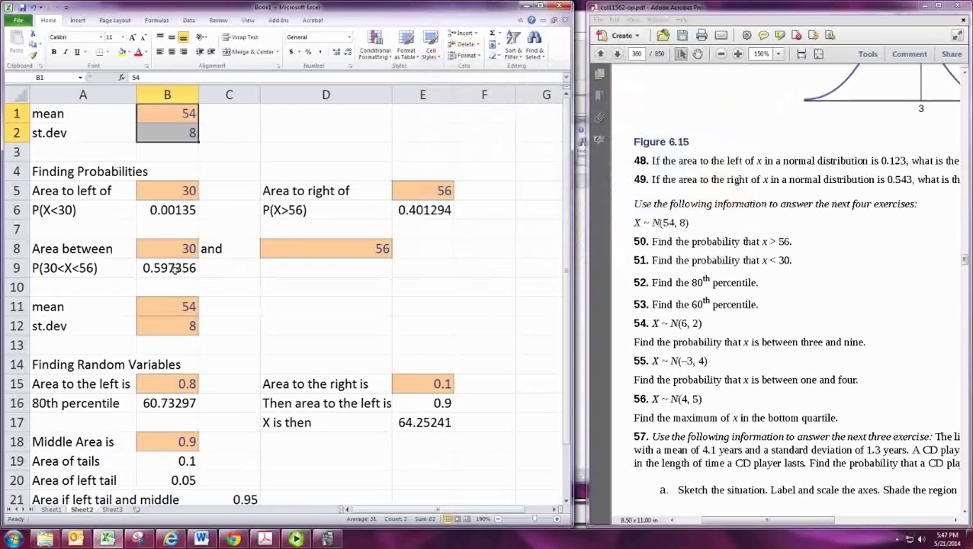
Step: Apply the Output cell style to the left-area and right-area probabilities in B6 and E6
click(166, 216)
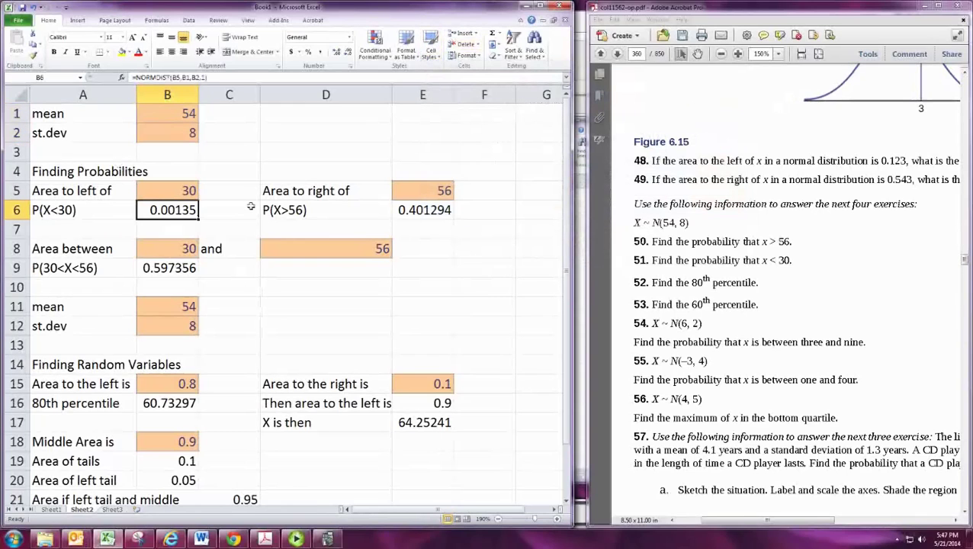
click(431, 47)
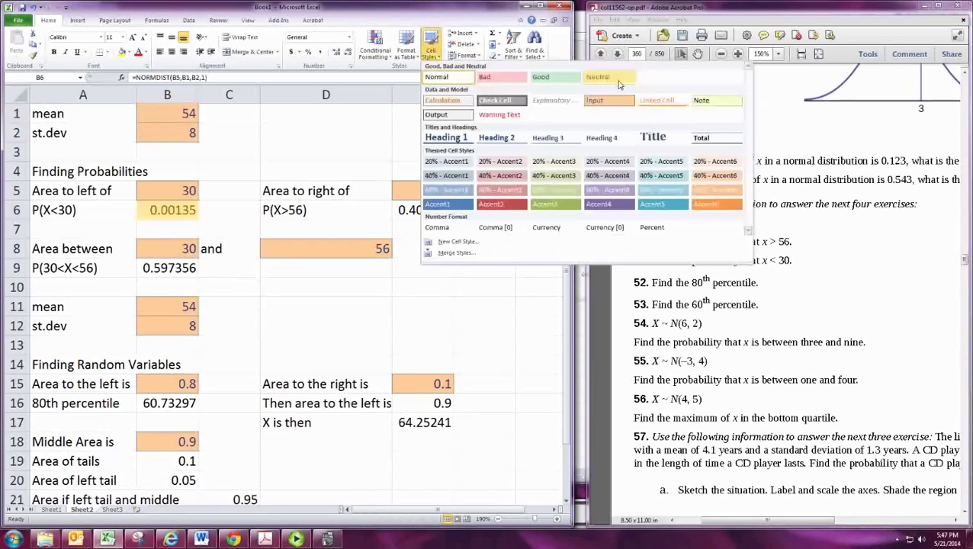
click(443, 114)
click(409, 210)
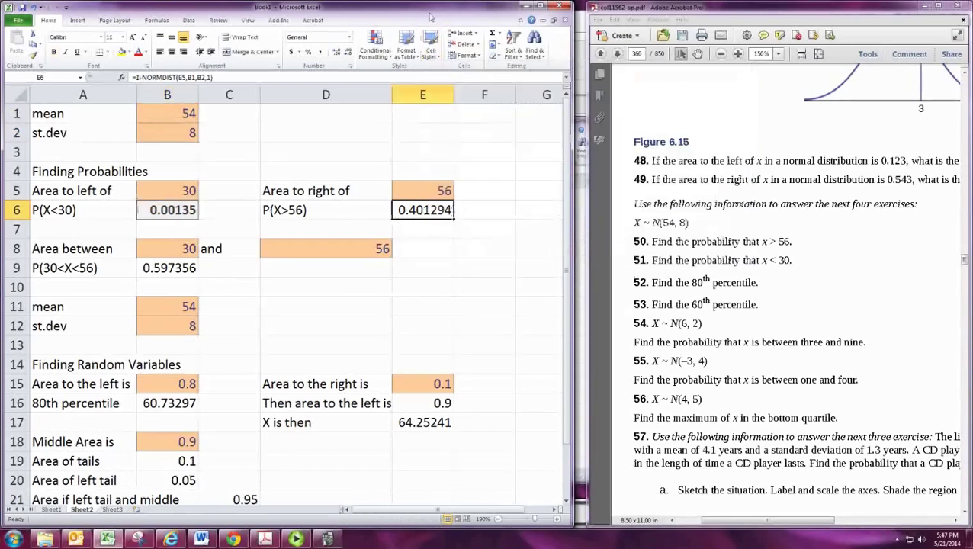
click(431, 47)
click(448, 114)
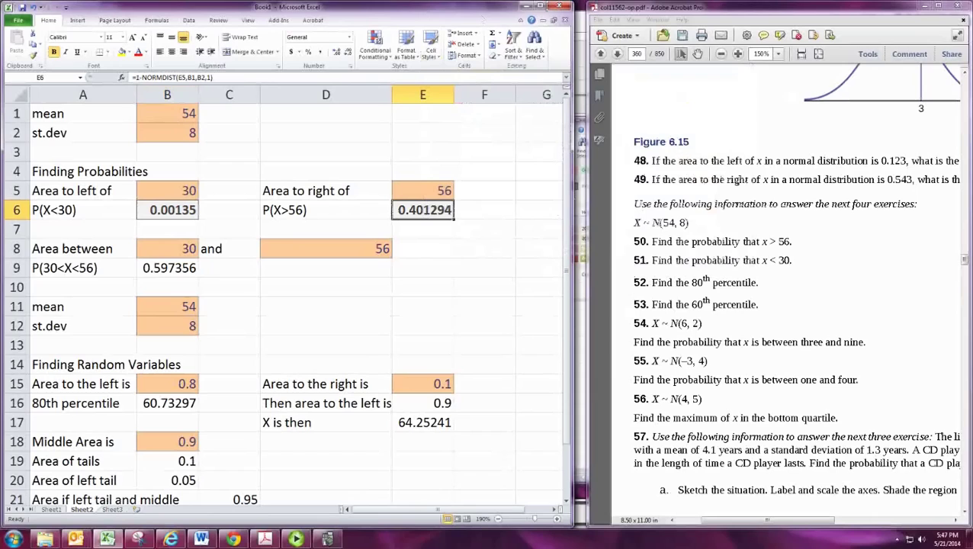
Step: Maximize the workbook window and apply the Output cell style to the between-values probability in B9
key(super+Up)
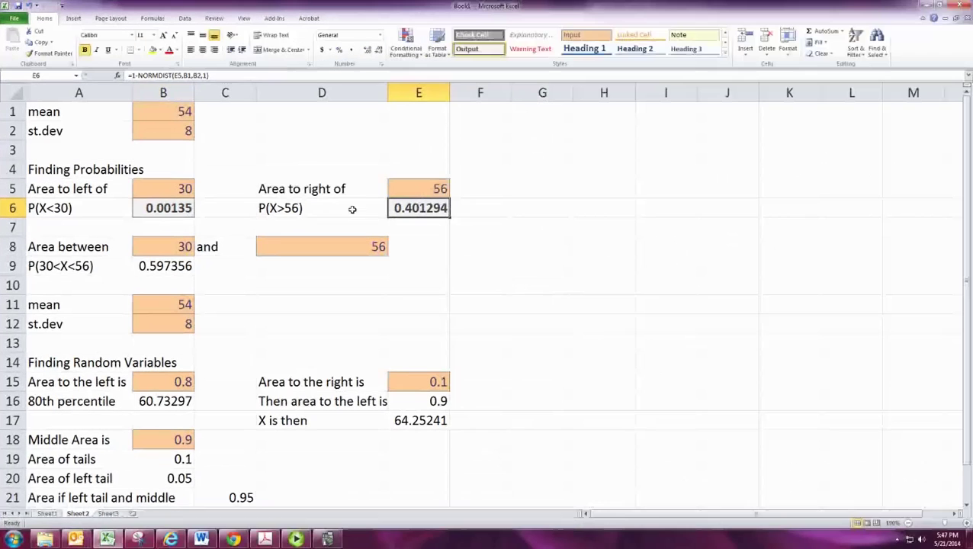
click(177, 267)
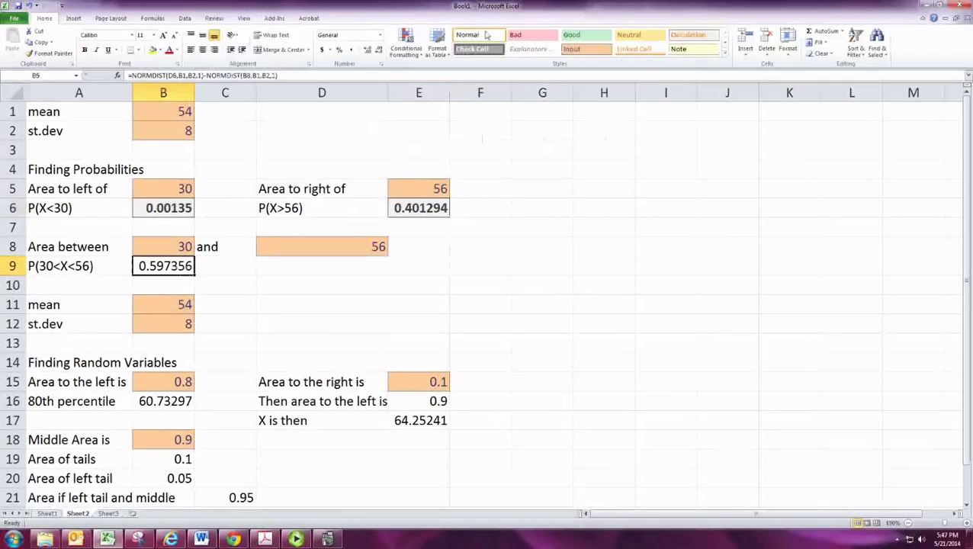
click(726, 43)
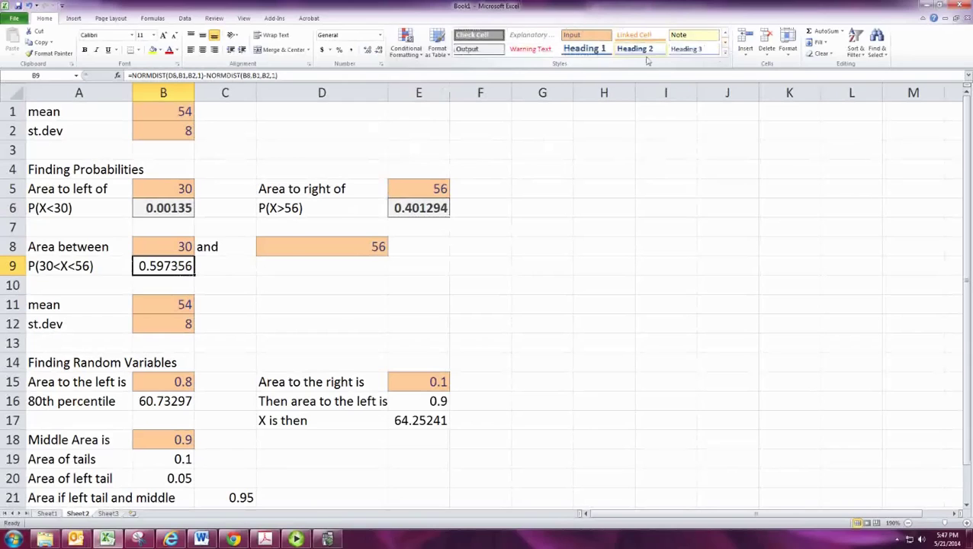
click(466, 49)
Step: Apply the Output cell style to the 80th percentile result in B16
scroll(269, 245, down, 2)
click(174, 285)
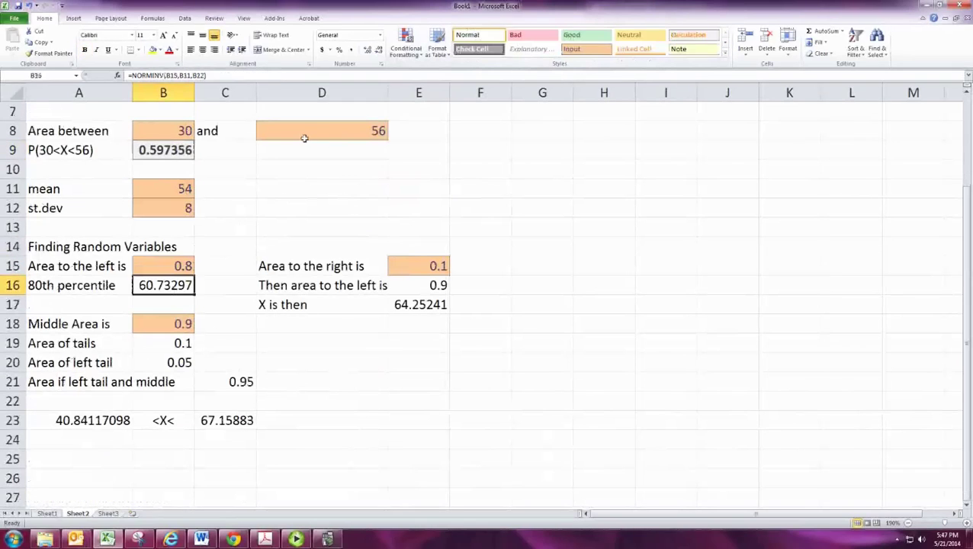
click(574, 51)
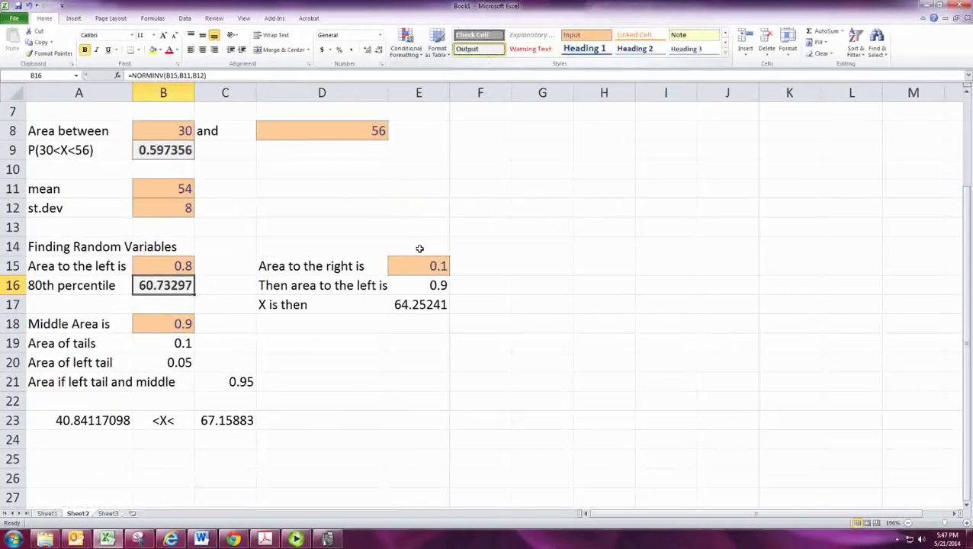
click(425, 285)
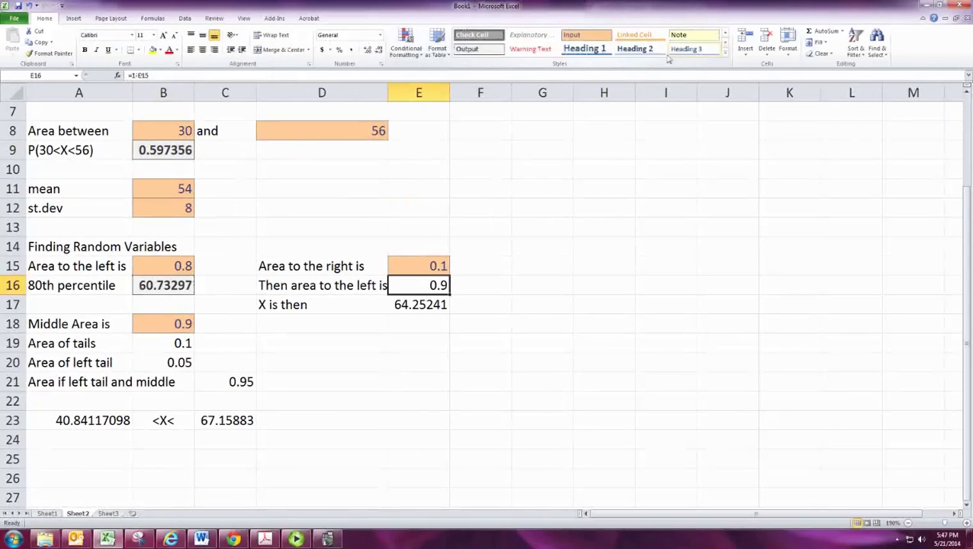
click(467, 50)
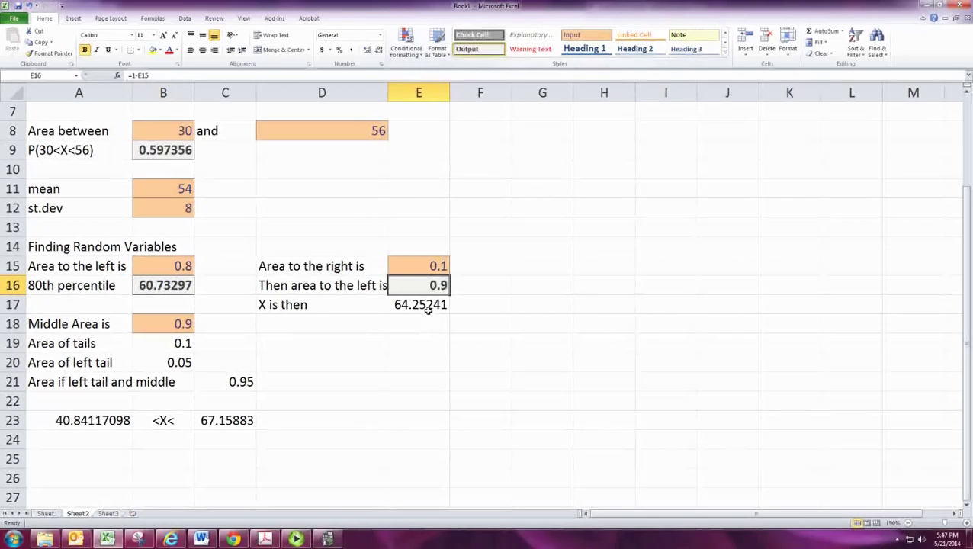
click(429, 304)
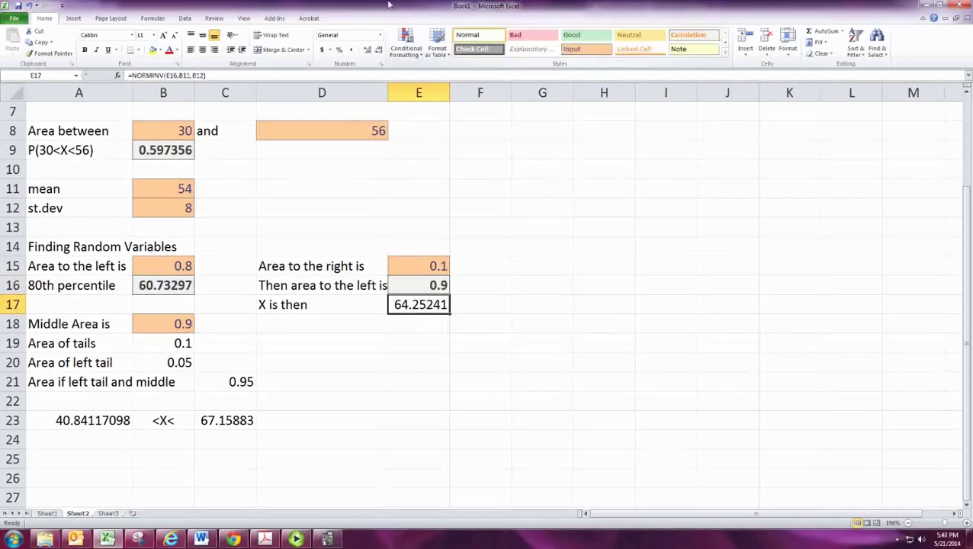
click(28, 6)
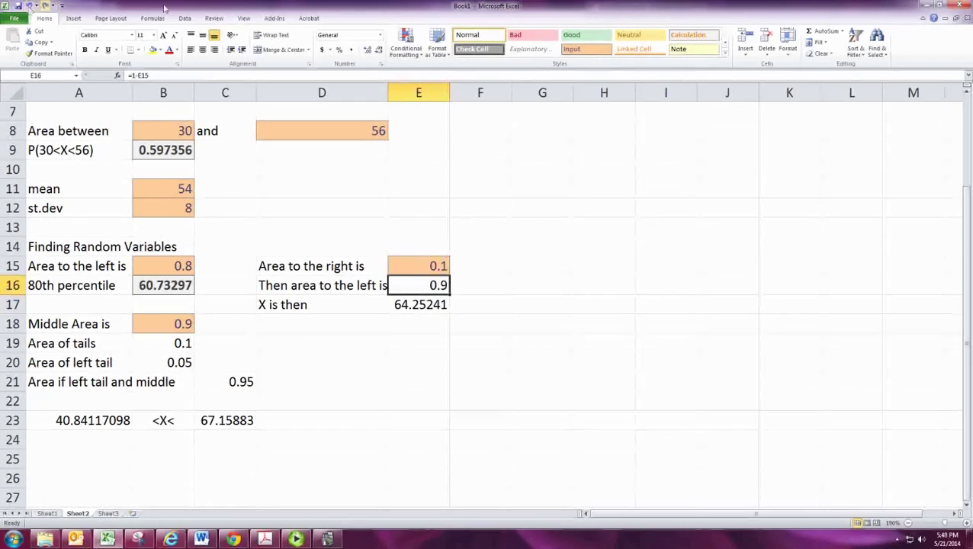
Step: Apply the Output cell style to the X value in E17 for the given right area
click(433, 305)
click(725, 42)
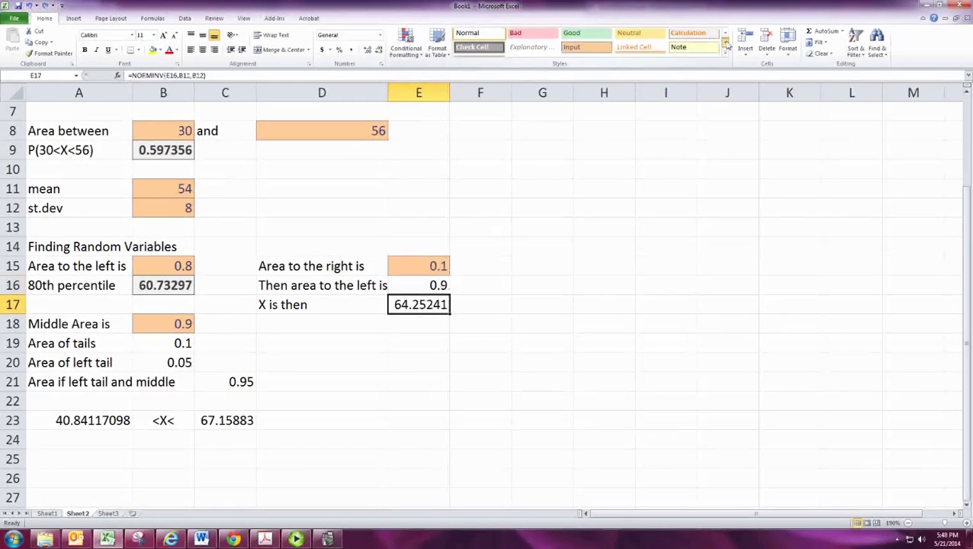
click(468, 49)
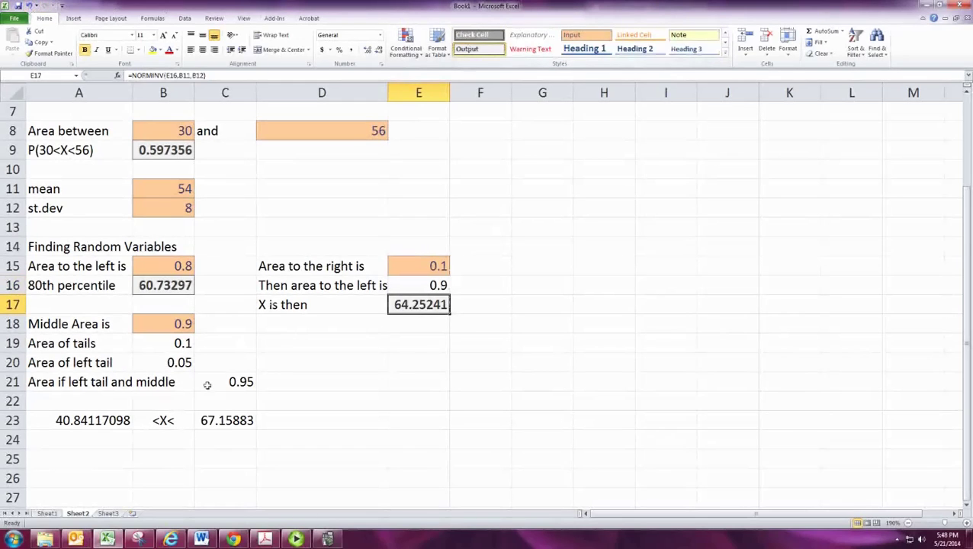
Step: Apply the Output cell style to the middle-area X interval in A23:C23, and deselect the range
drag(106, 424, 217, 420)
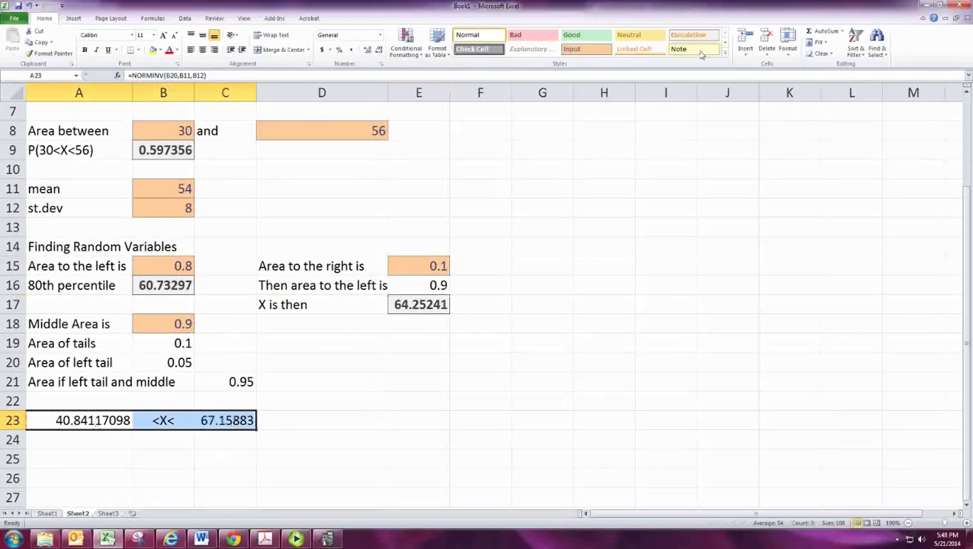
click(725, 43)
click(468, 48)
click(475, 190)
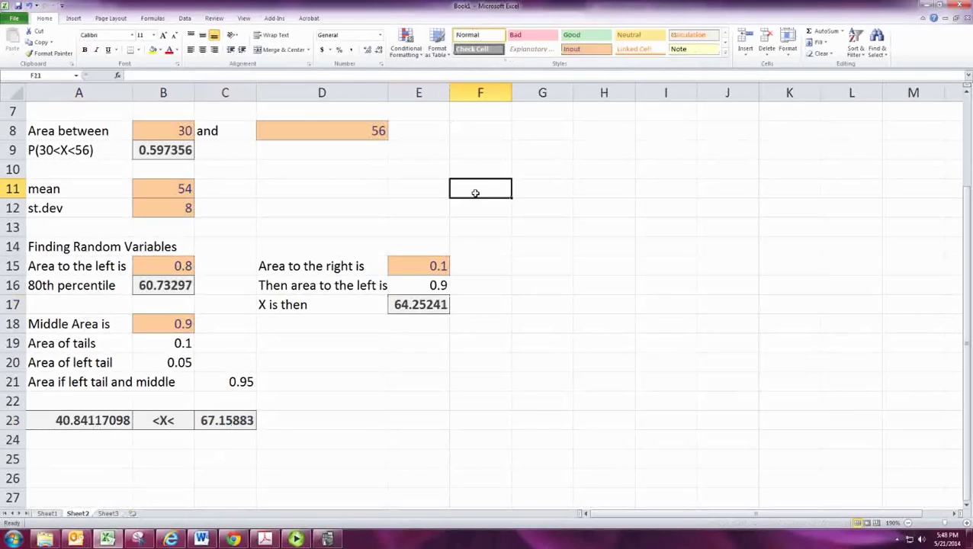
scroll(474, 196, up, 2)
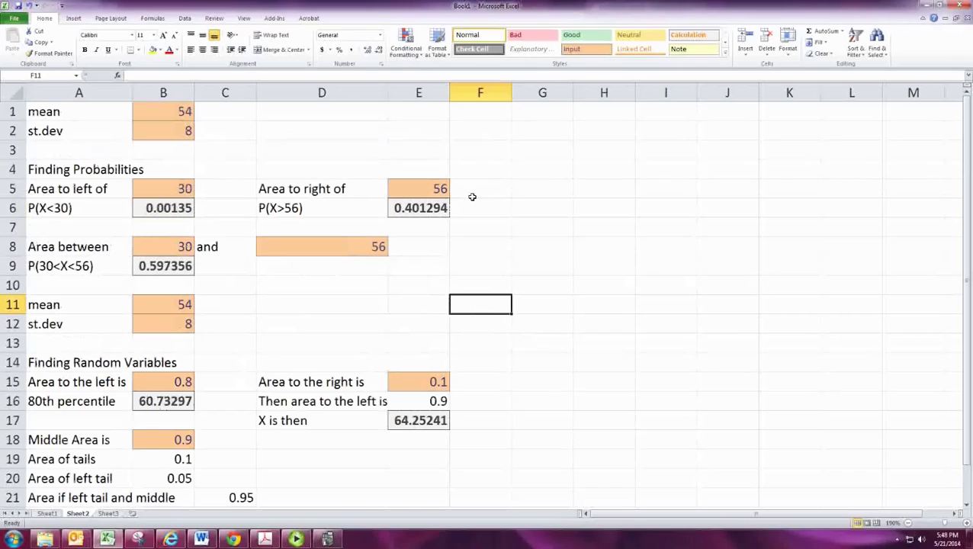